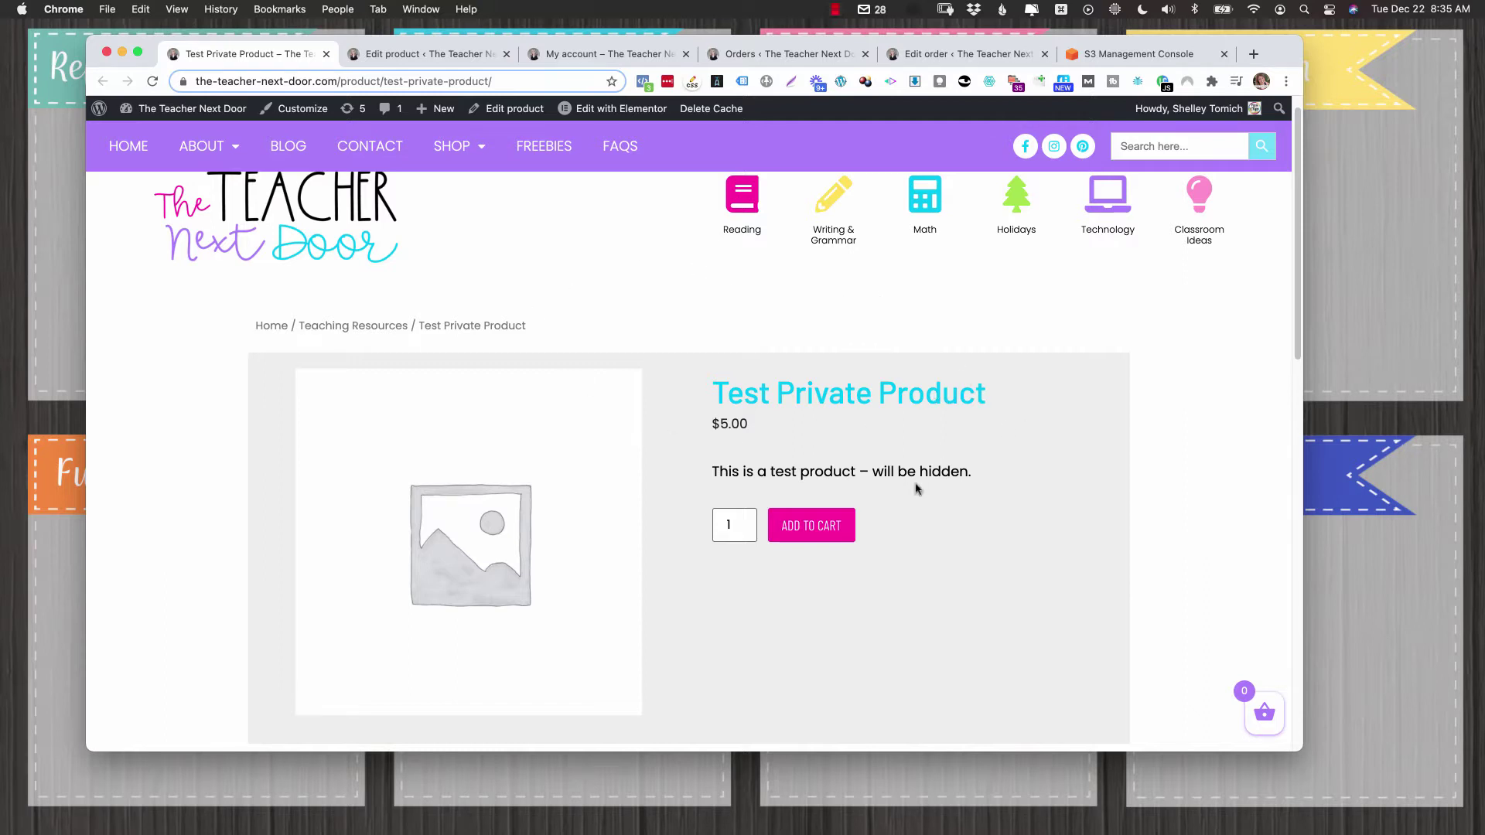
- Open the Test Private Product editor and check its Really New downloadable file's S3 link
click(424, 60)
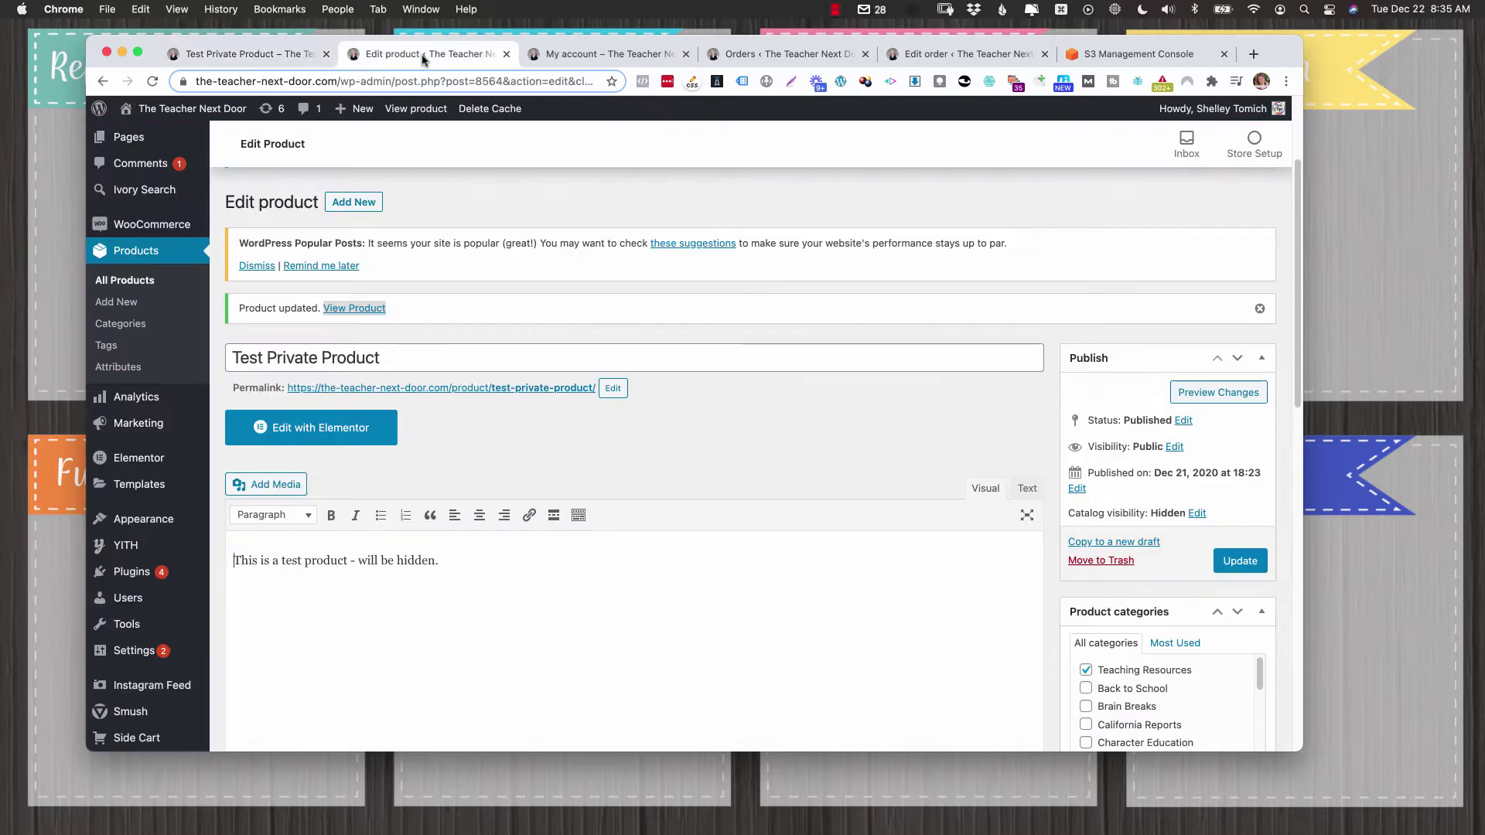
scroll(531, 338, down, 10)
scroll(579, 300, up, 1)
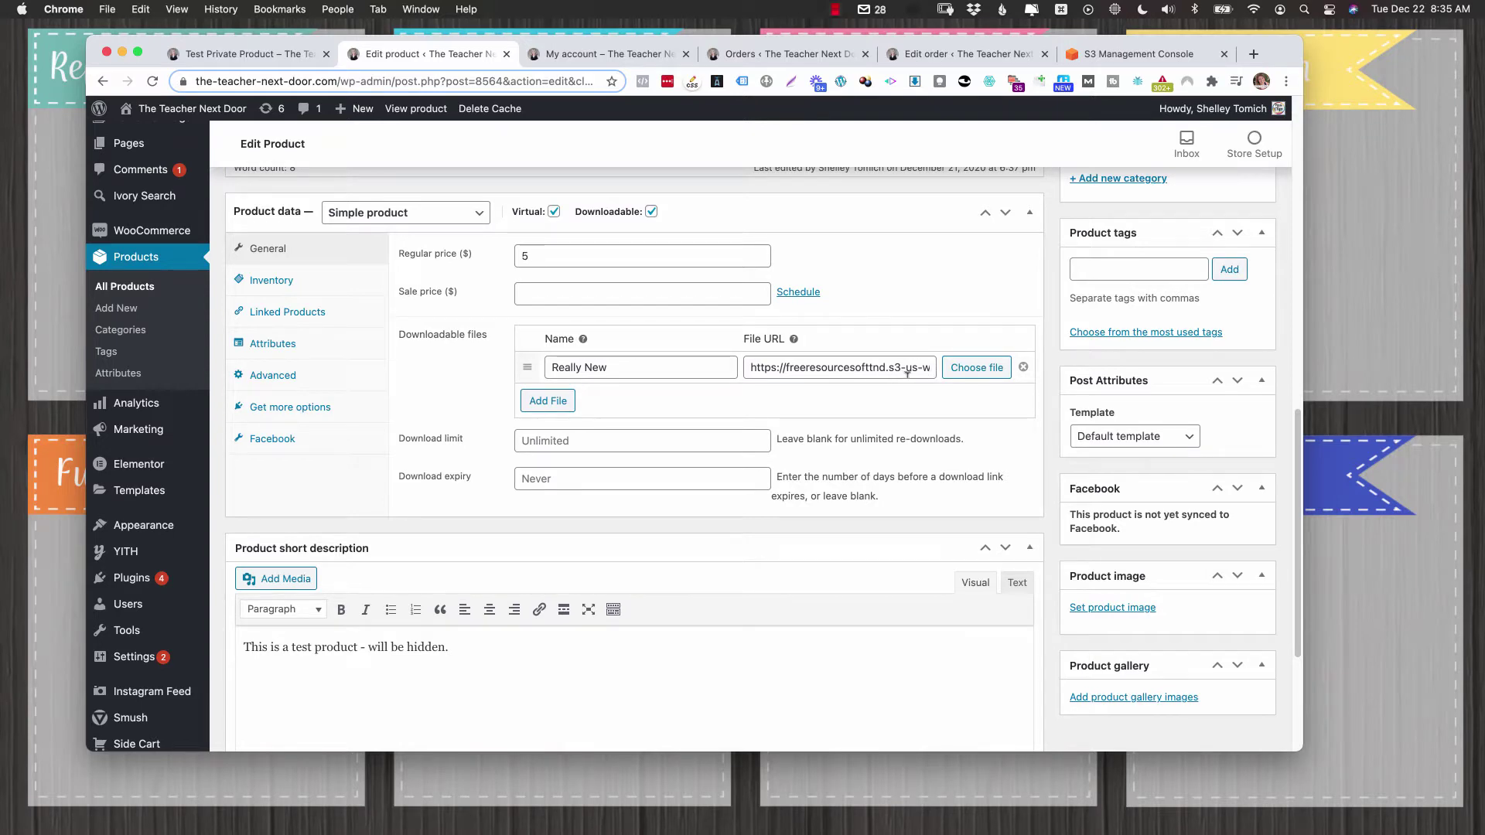
- Confirm the customer's Downloads page offers the Really New file, then return to the product editor
click(660, 55)
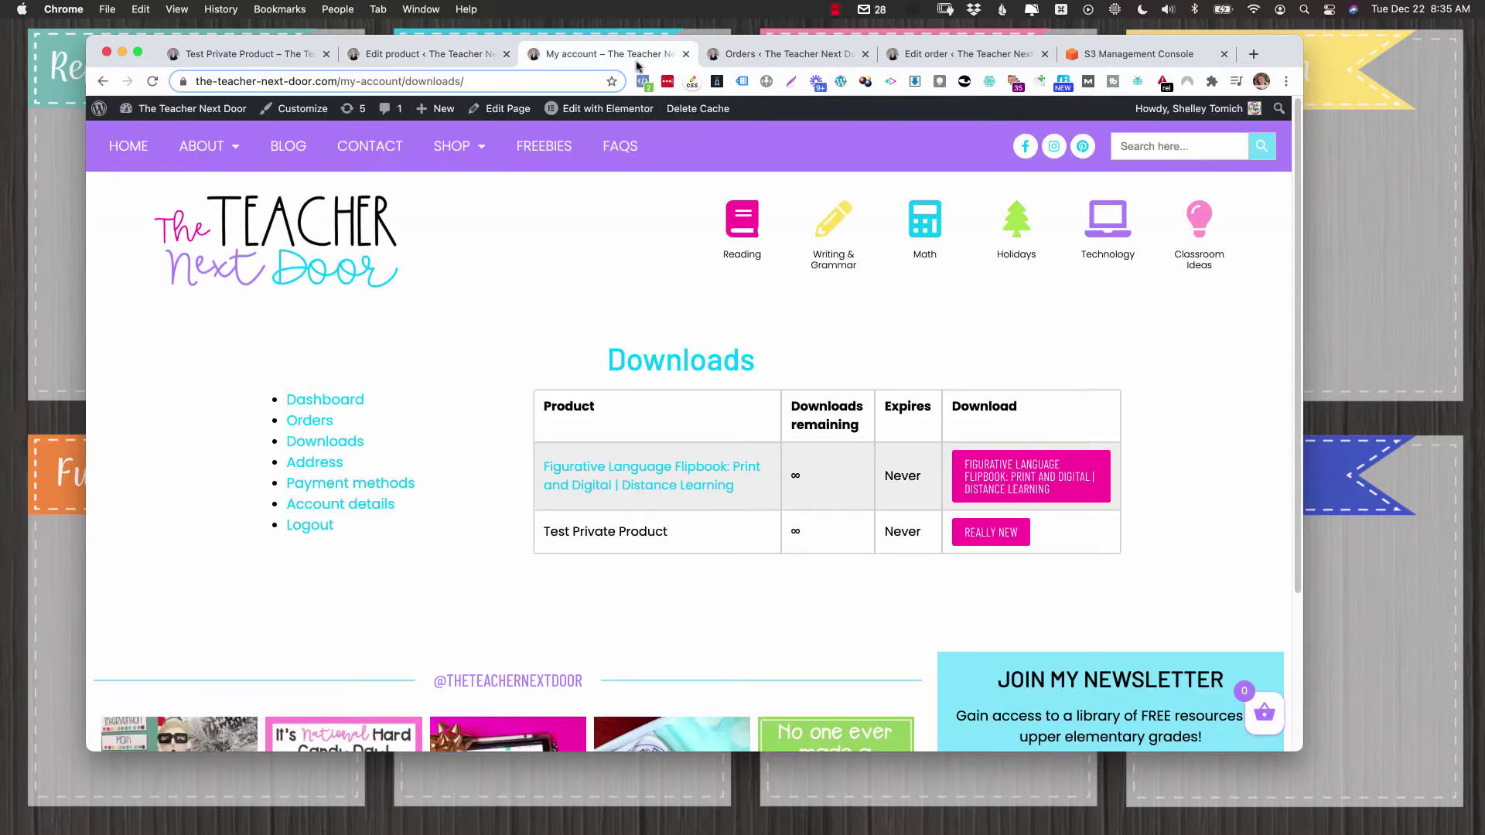
click(483, 77)
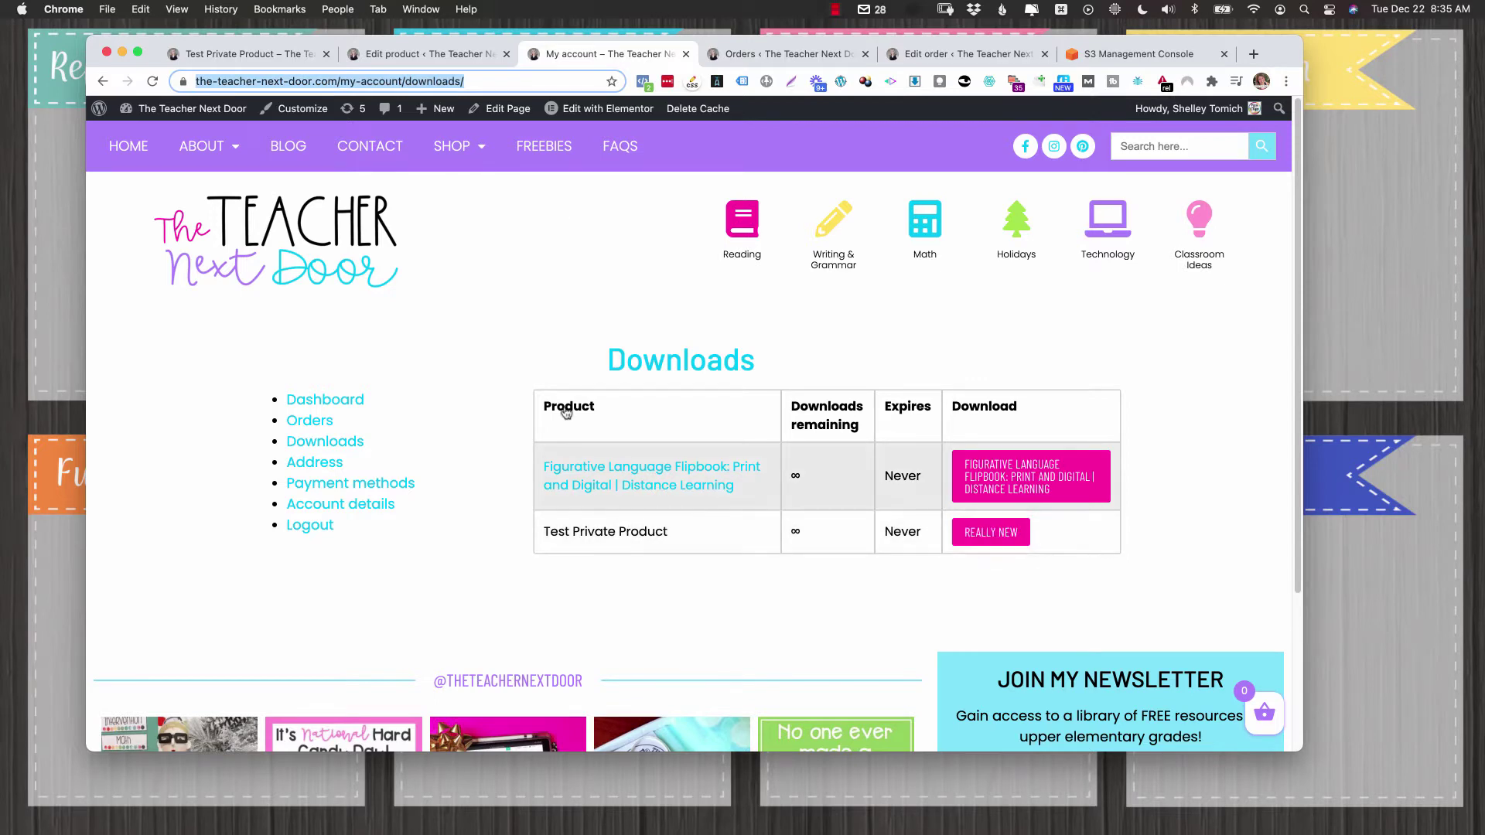
click(425, 60)
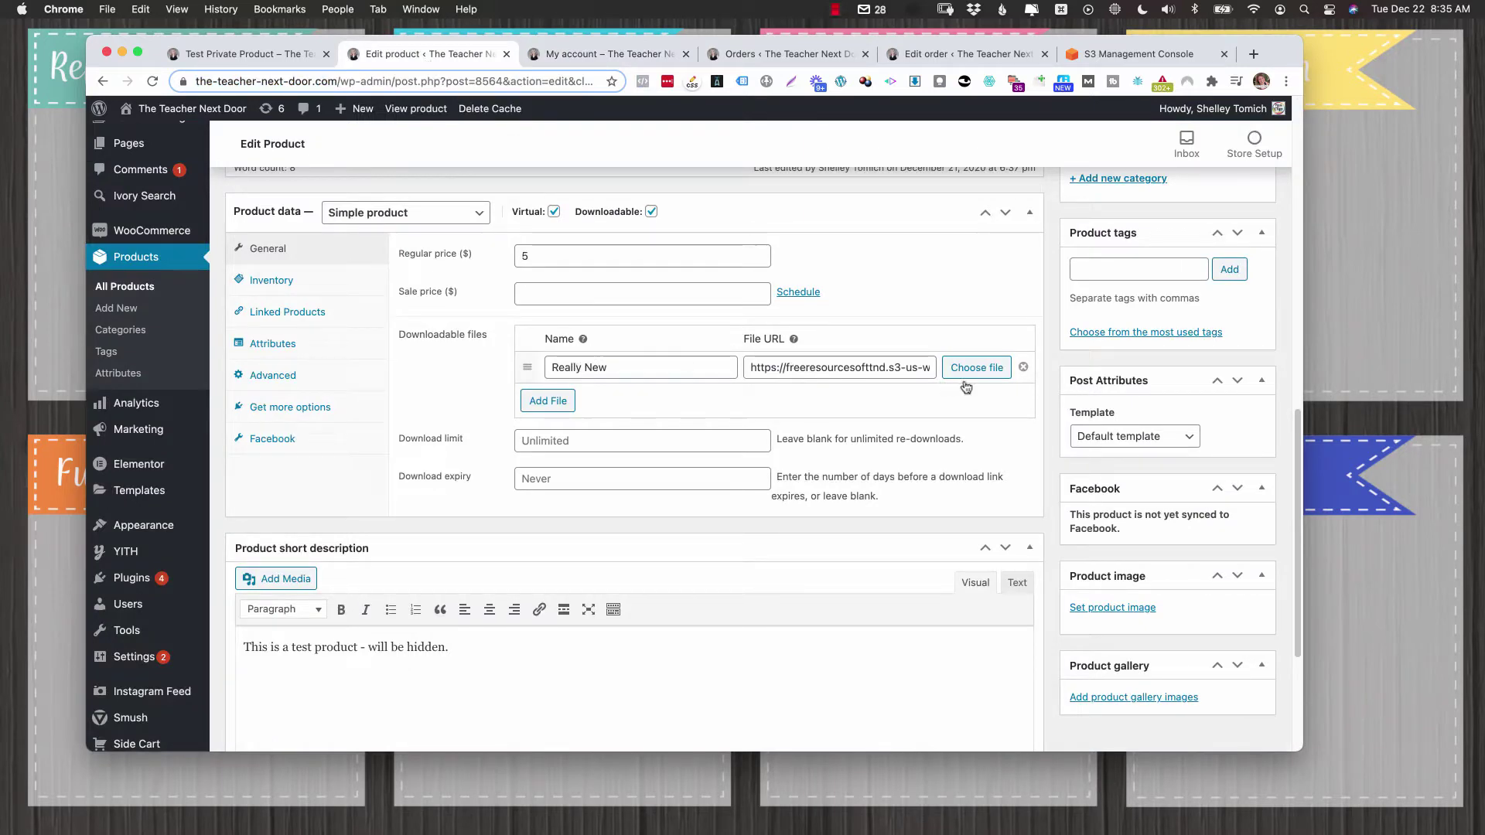
- Remove the Really New downloadable file and save the product
click(1021, 369)
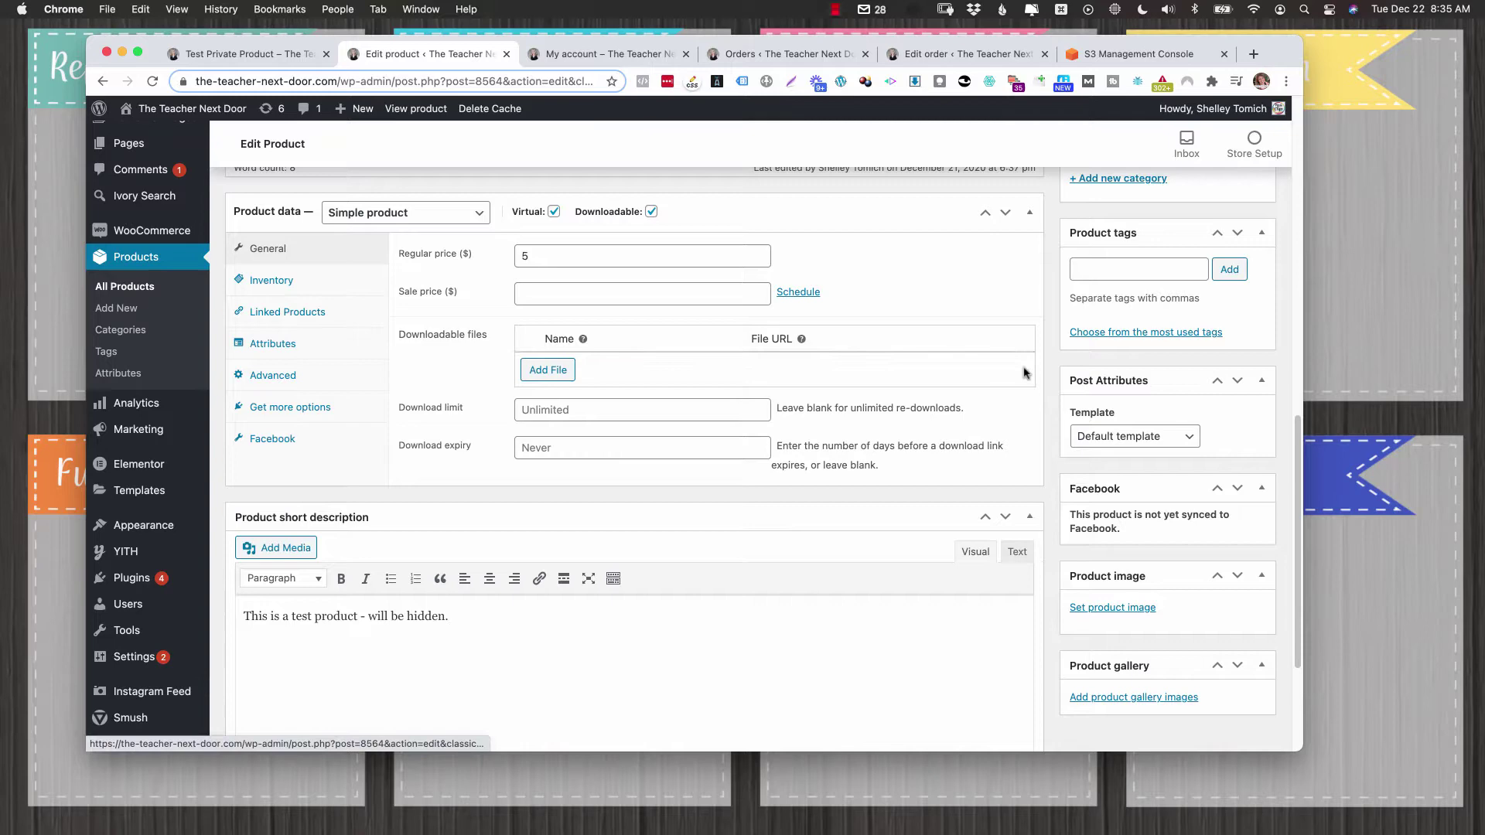
scroll(1028, 364, up, 4)
scroll(1034, 352, up, 5)
click(1234, 452)
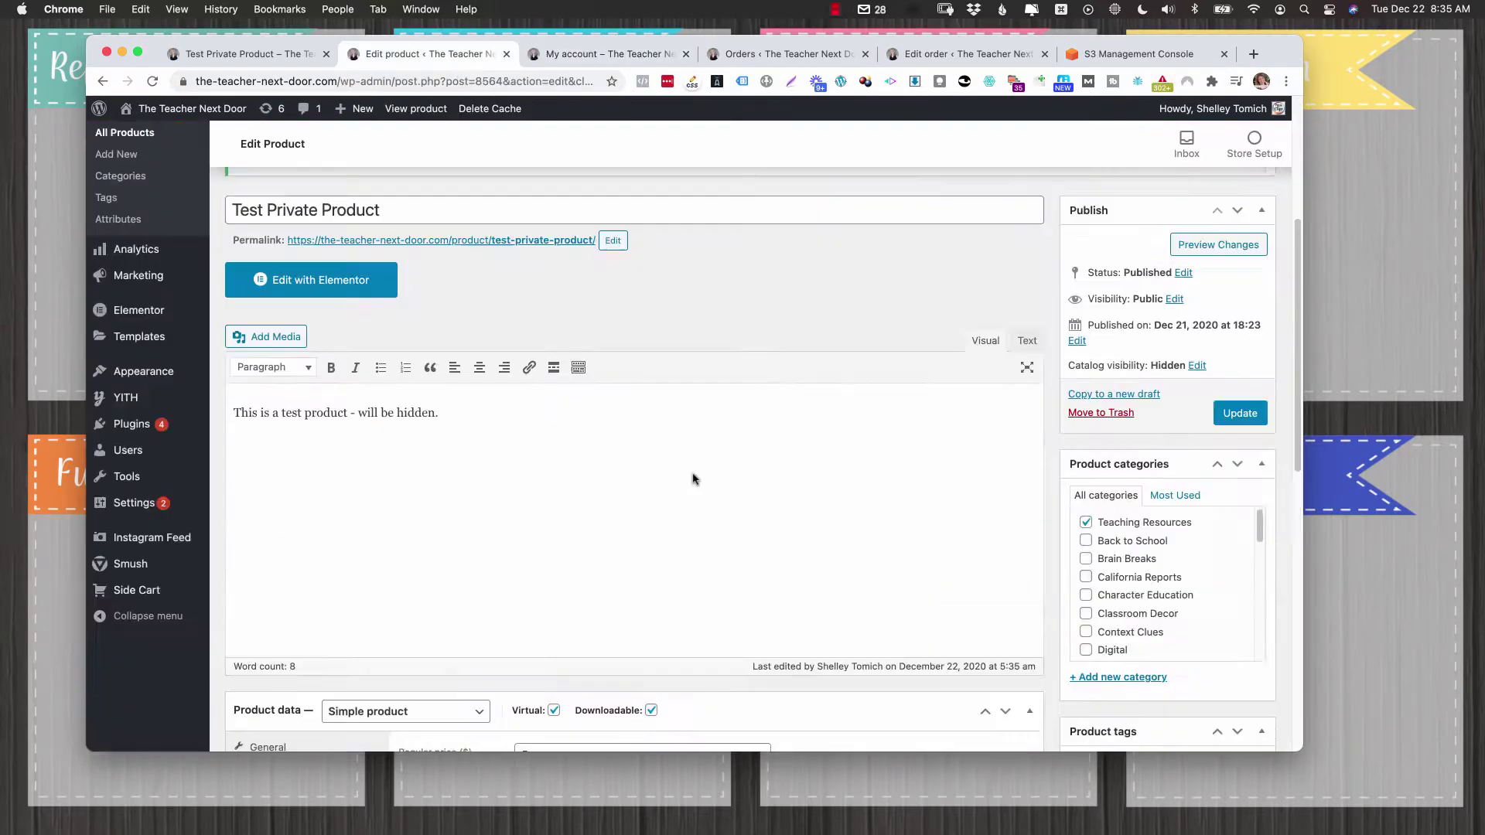
- Add a downloadable file named Added pointing to its S3 URL and save the product
scroll(693, 479, down, 7)
click(553, 334)
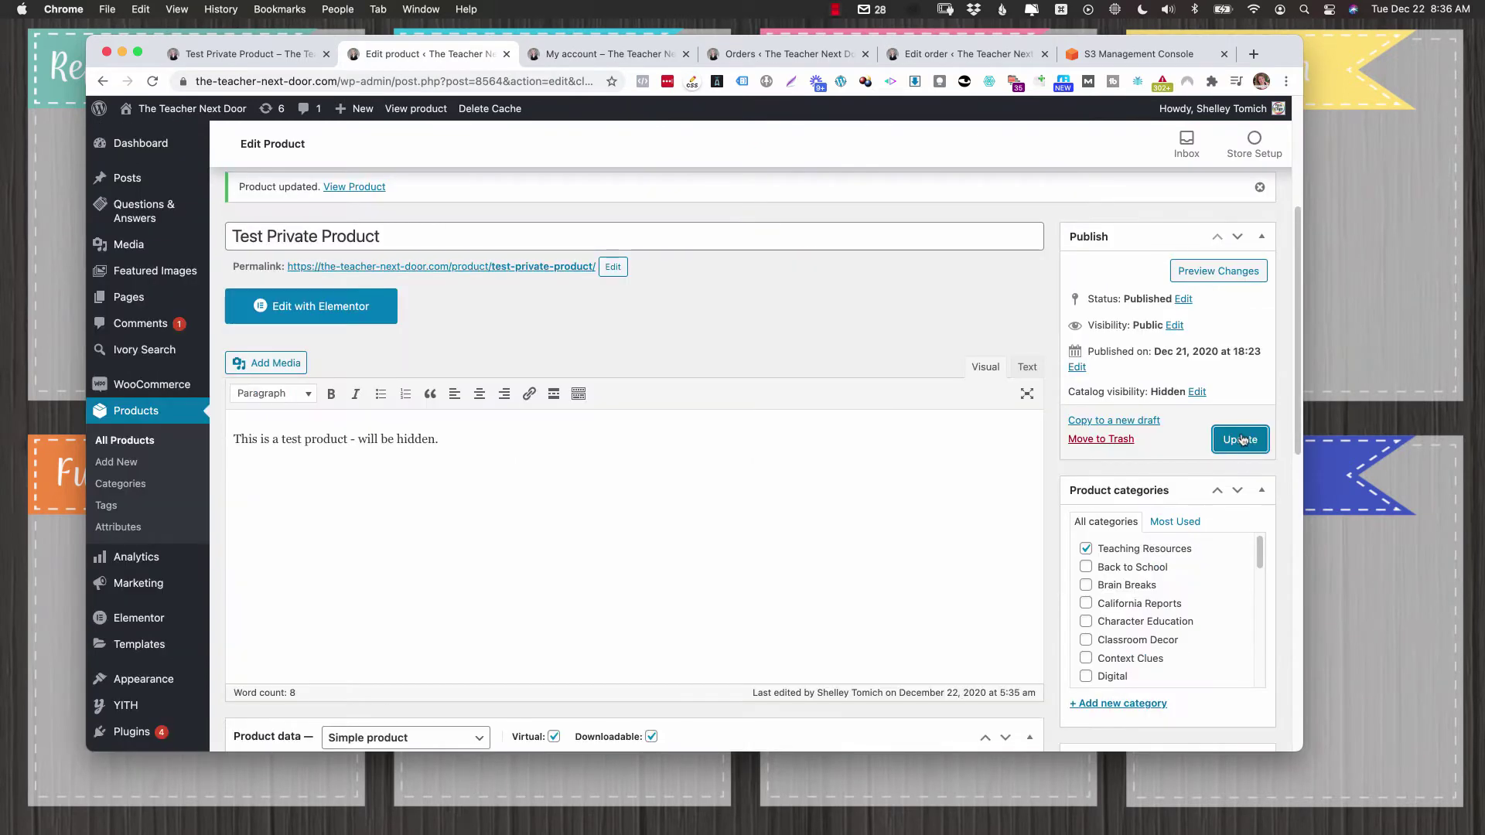
click(1238, 437)
click(1238, 437)
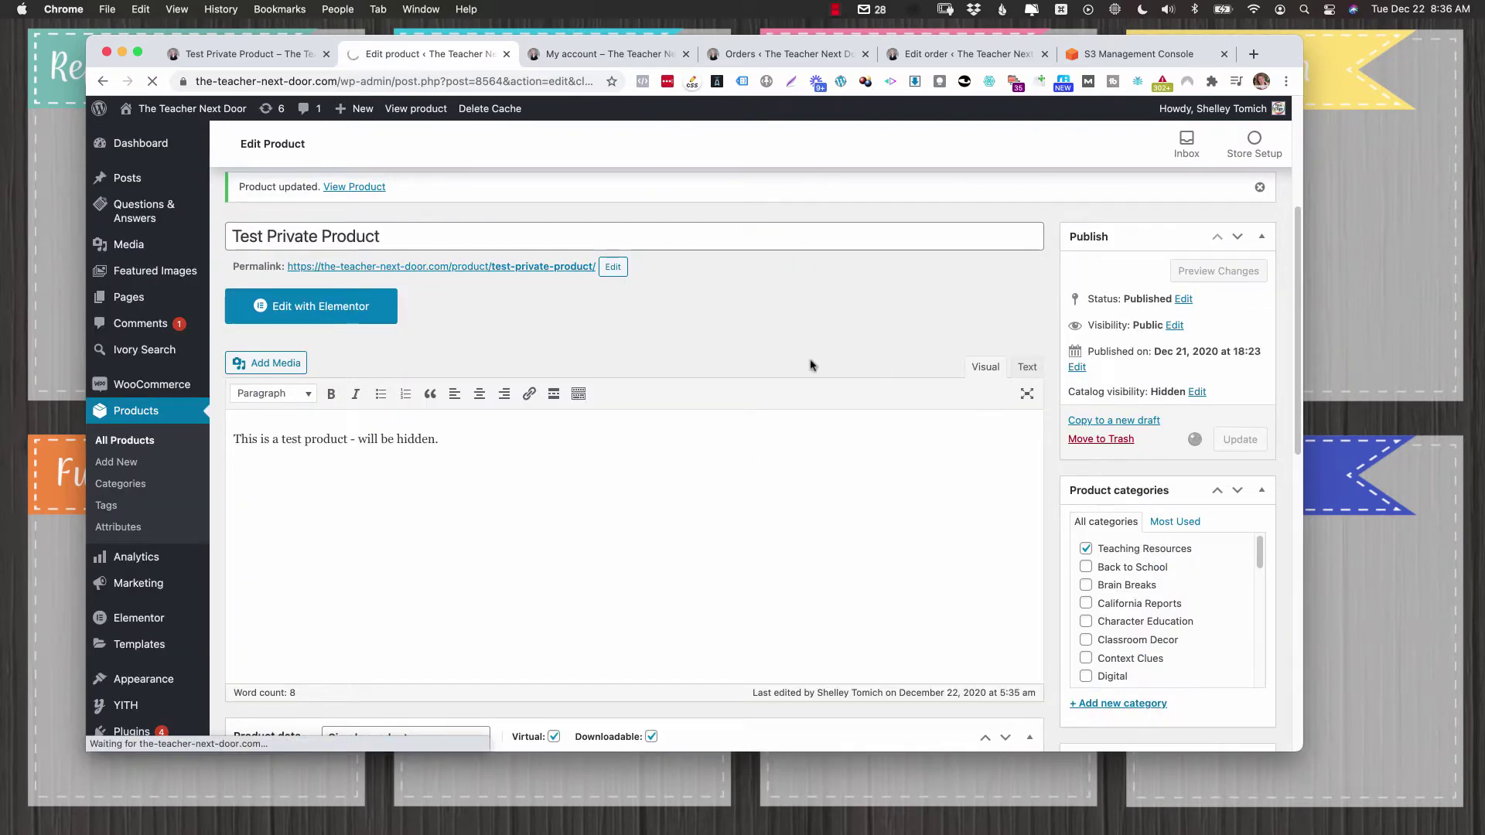
scroll(809, 382, down, 5)
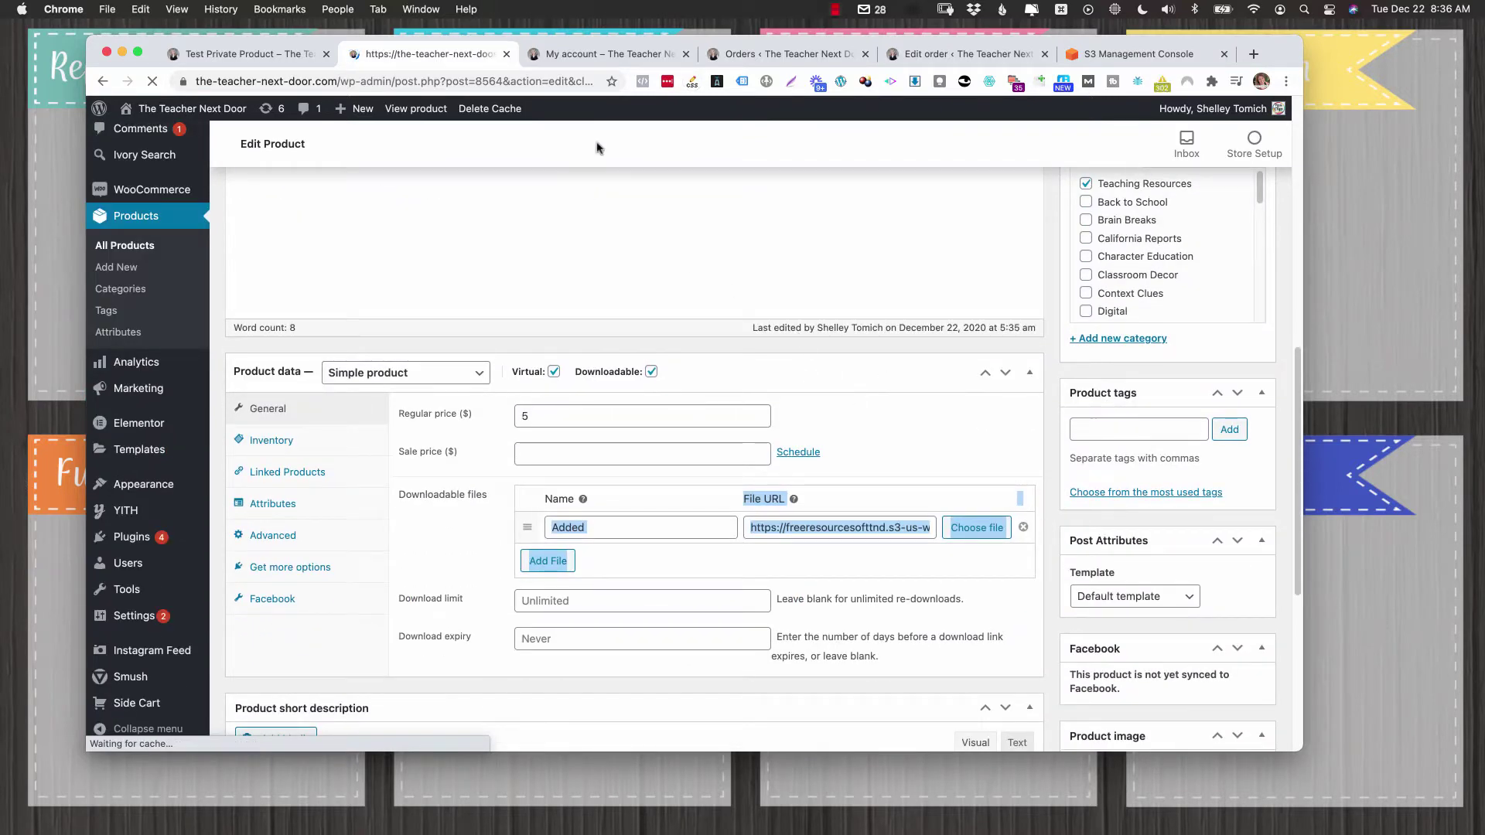
- Run 'Regenerate download permissions' on the order and confirm Downloads now lists the Added file
click(598, 54)
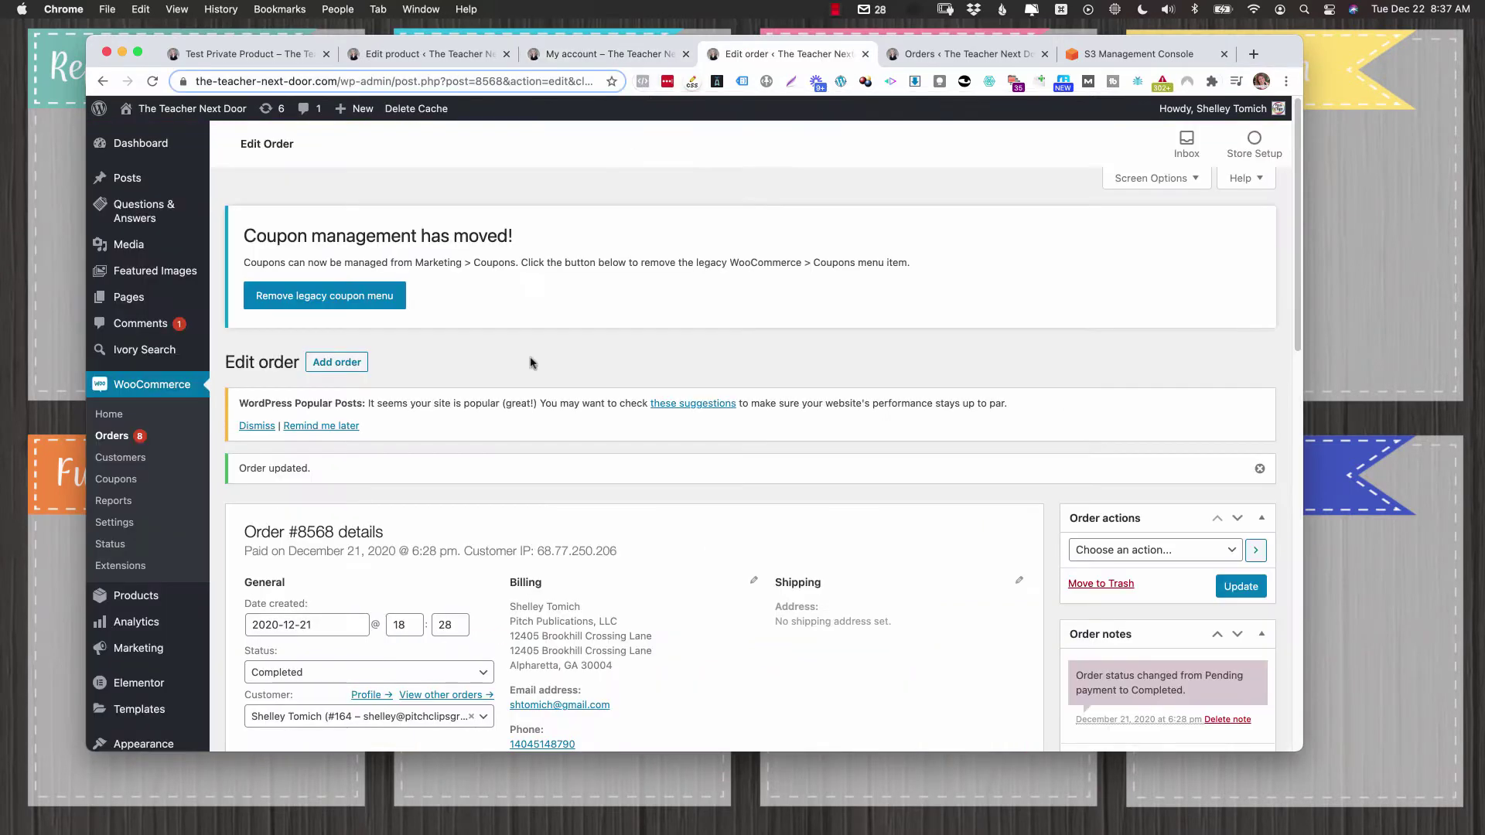
scroll(843, 435, down, 2)
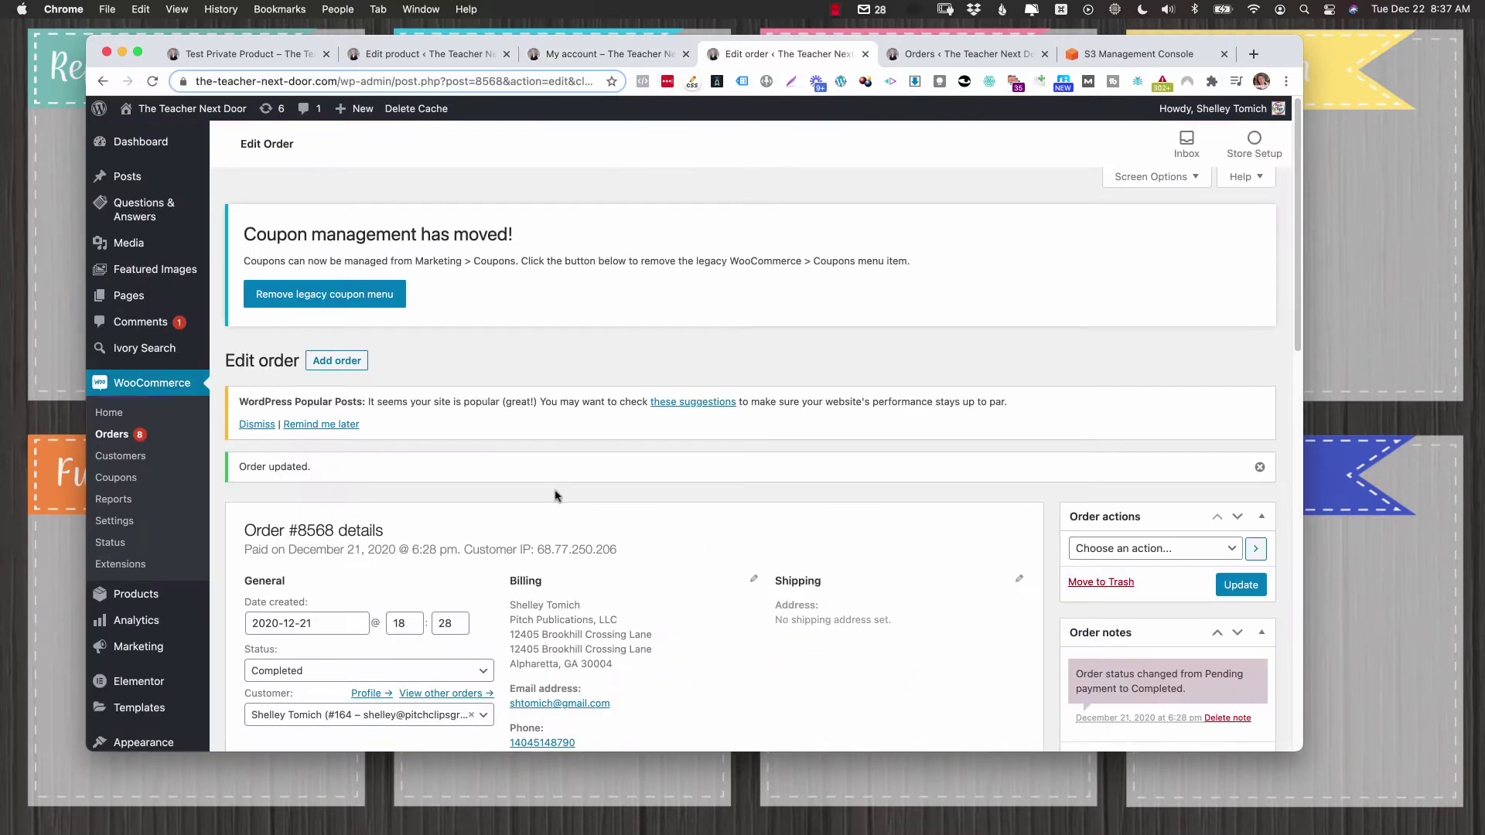
click(1160, 509)
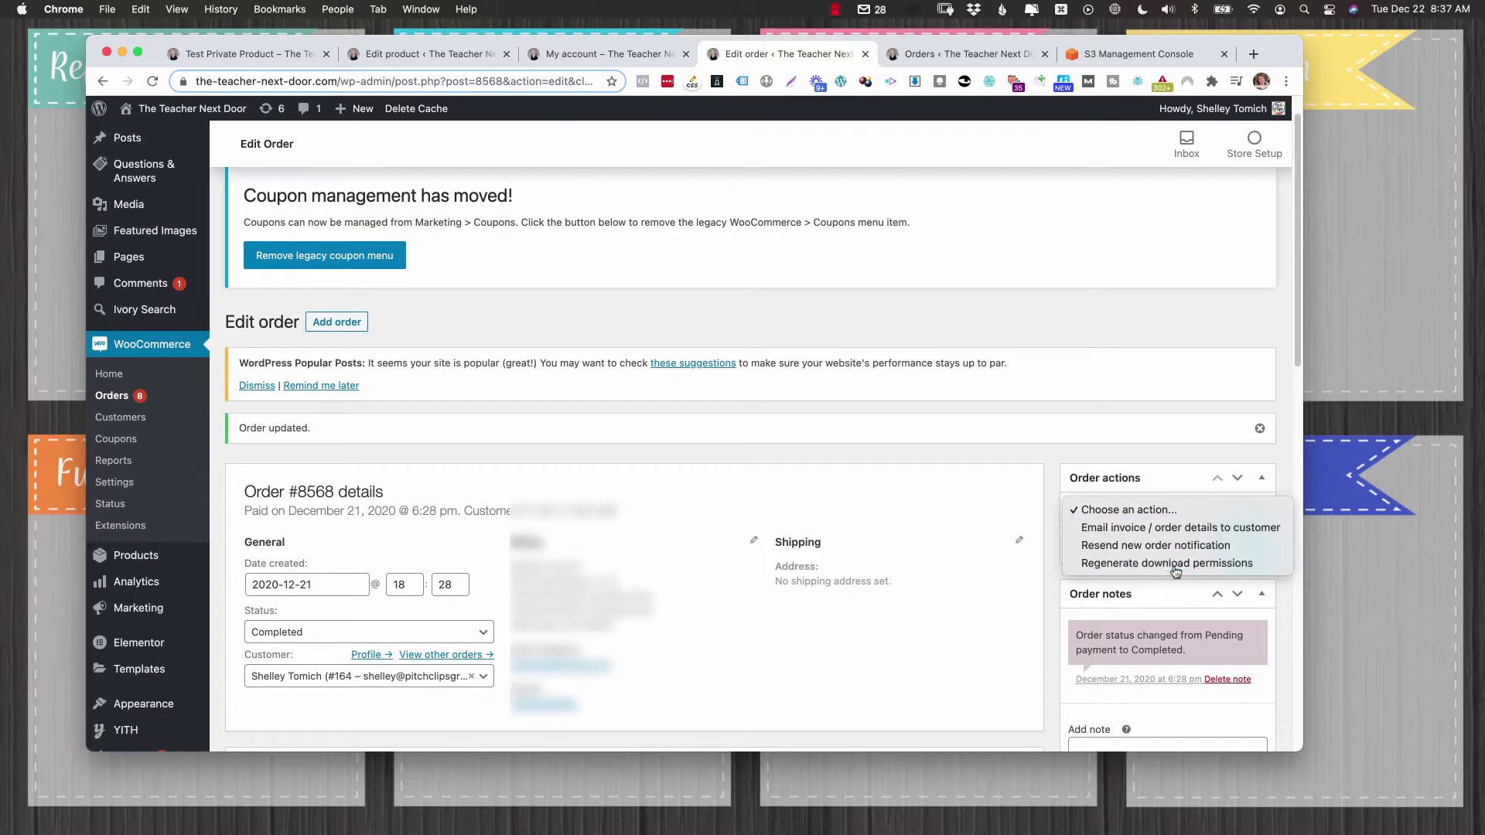
click(1168, 576)
click(1235, 553)
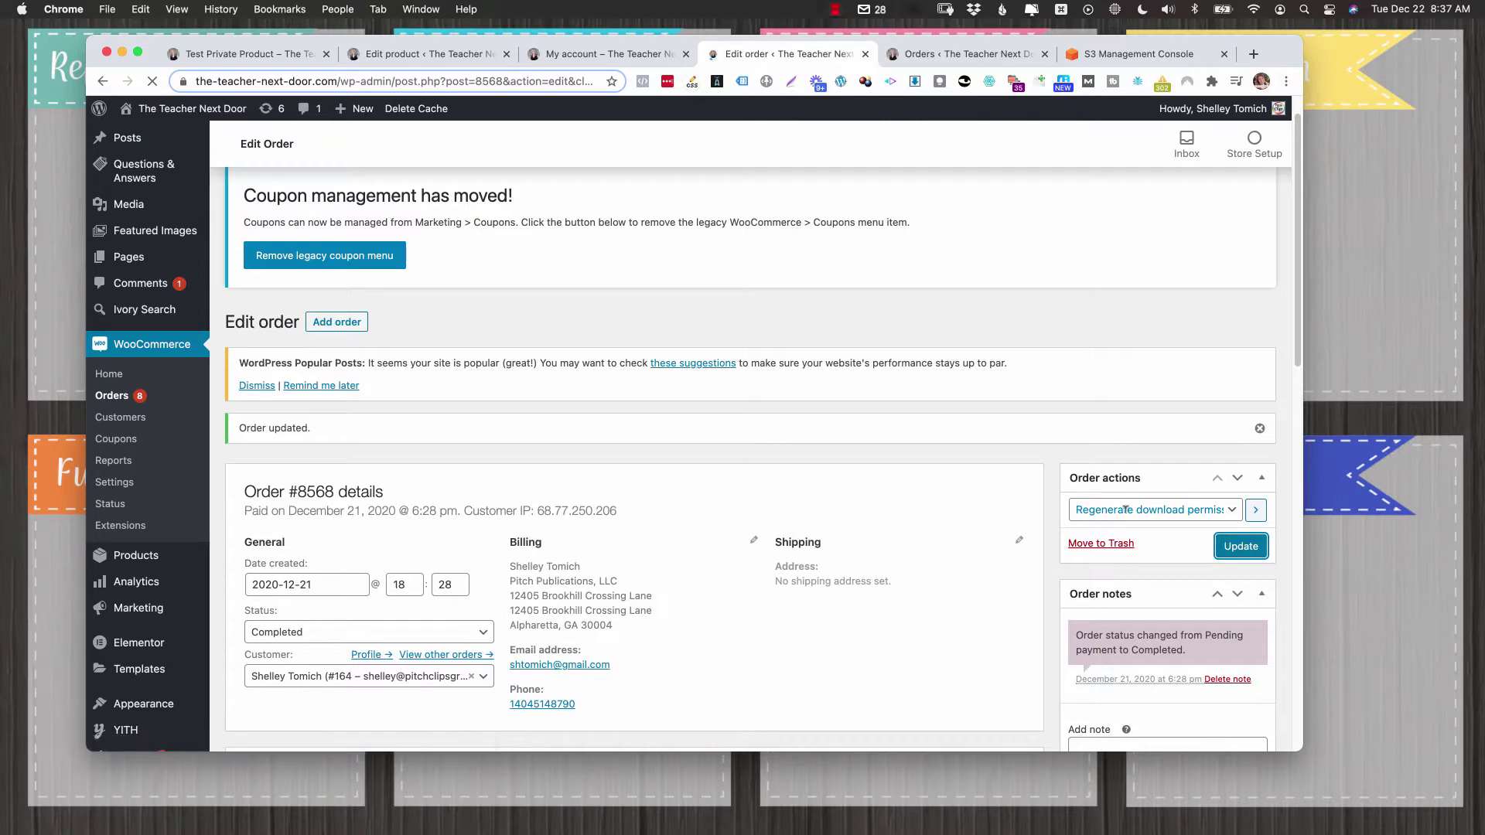
click(587, 54)
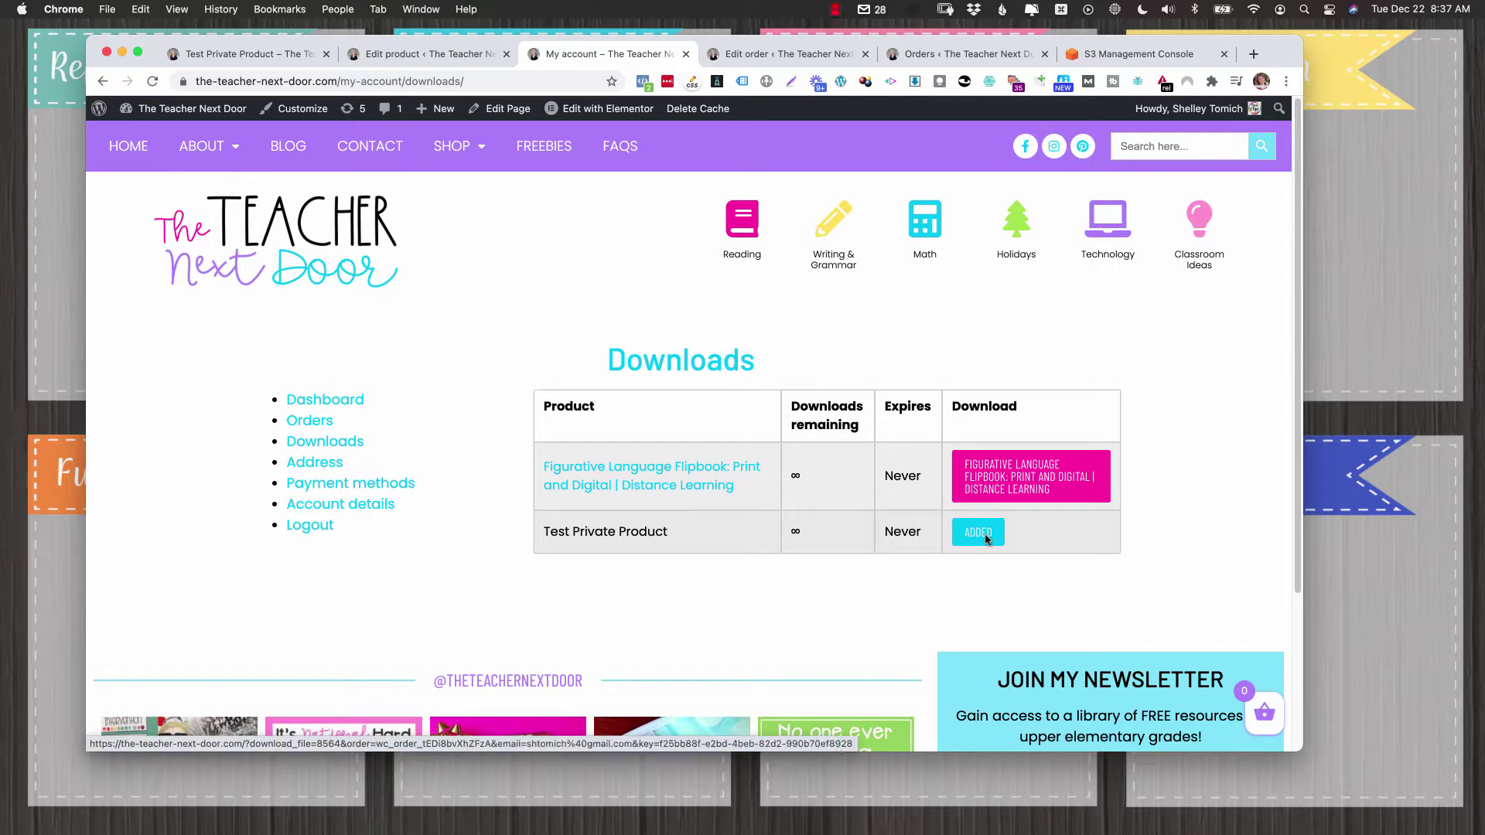
- Download the Added file as Testing.pdf and go back to the product's Product data section
click(983, 539)
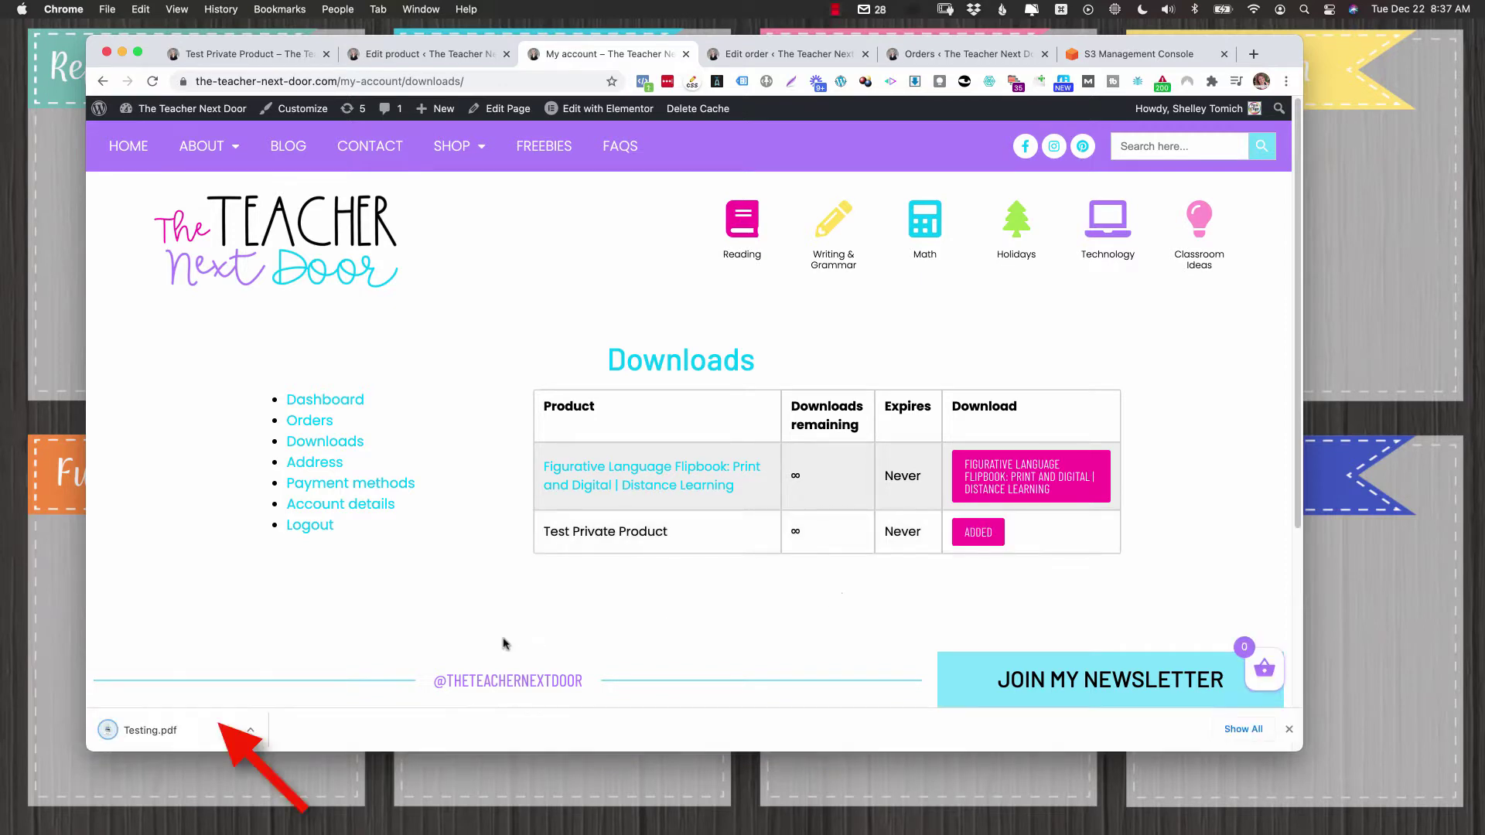
click(389, 54)
scroll(606, 369, down, 3)
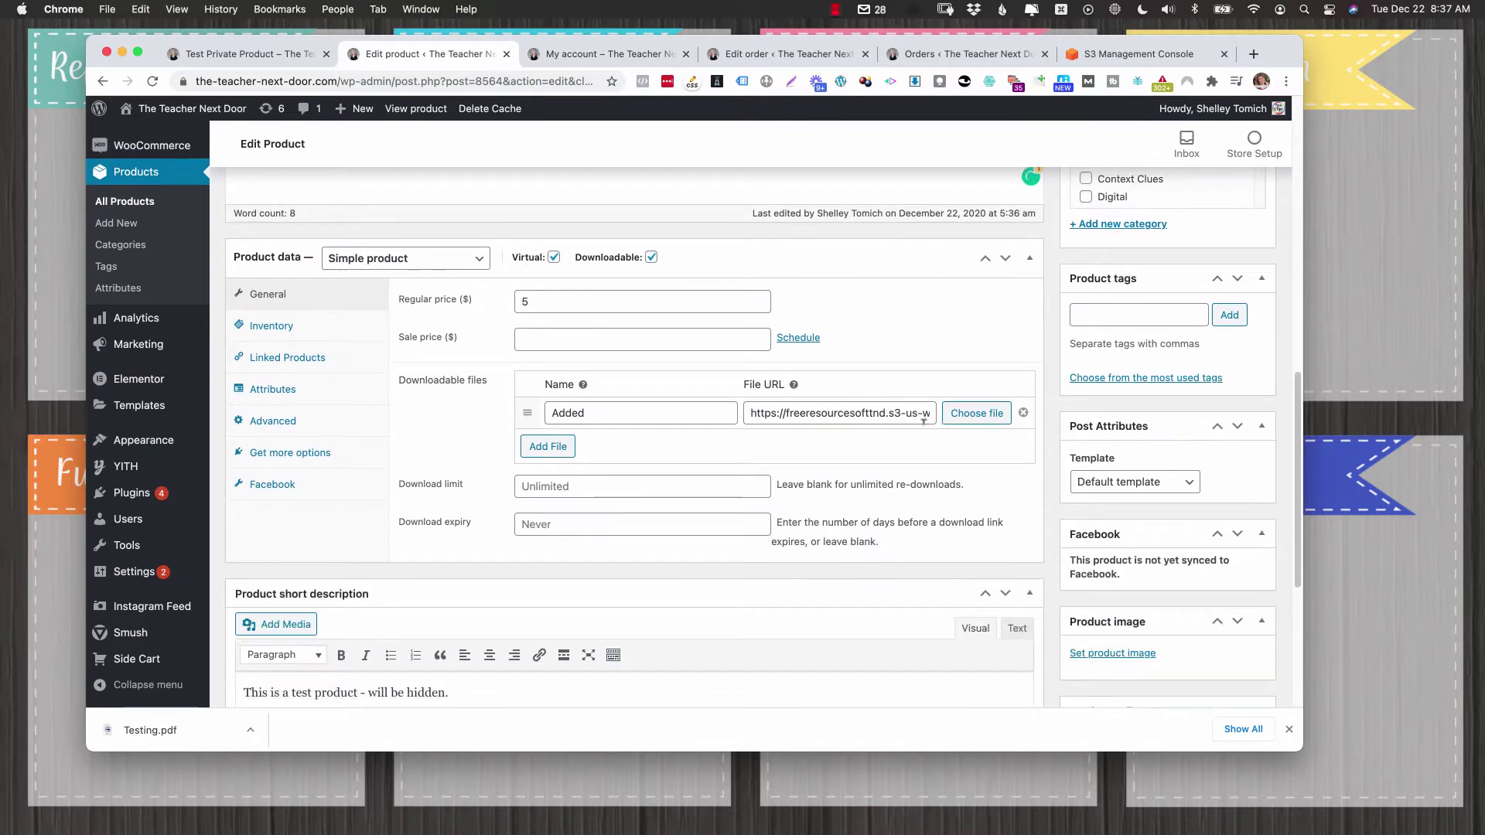
- Rename the download to 'Changed' and set its file URL to the Archive.zip S3 link
click(616, 408)
click(762, 413)
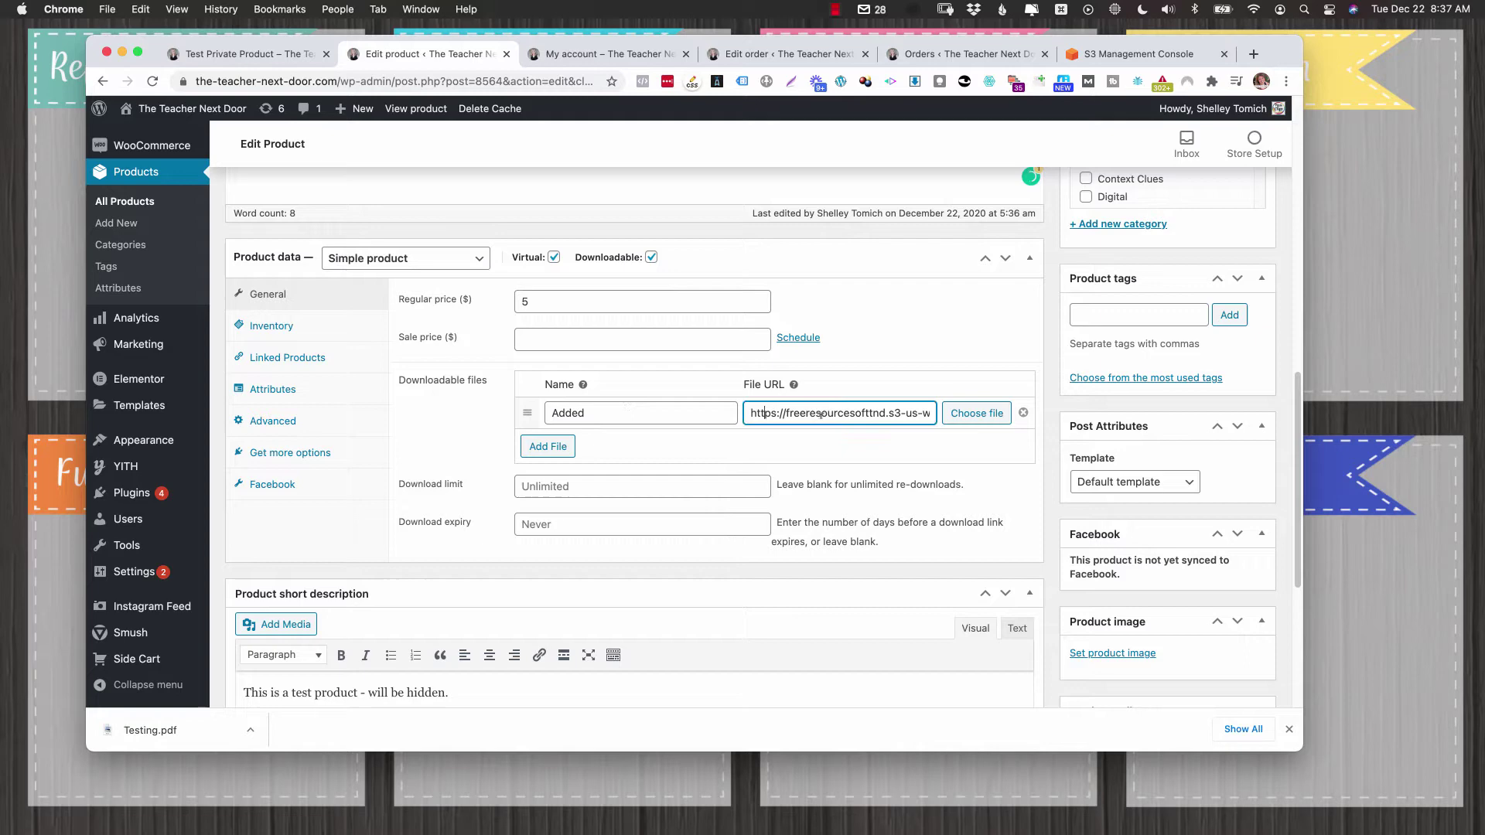
drag(656, 417, 554, 413)
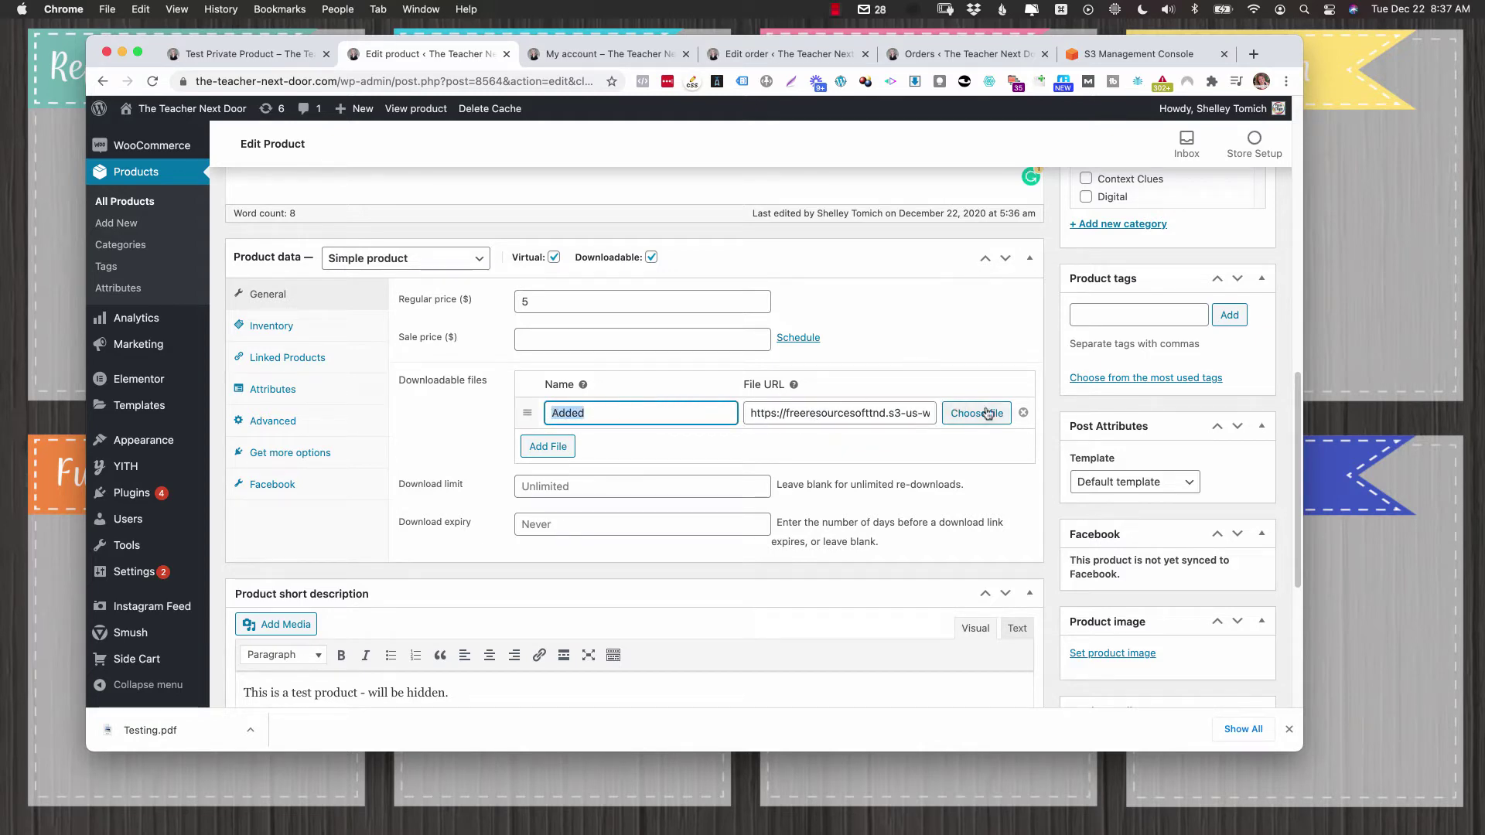
click(608, 408)
key(super+a)
text(Cha)
triple_click(853, 413)
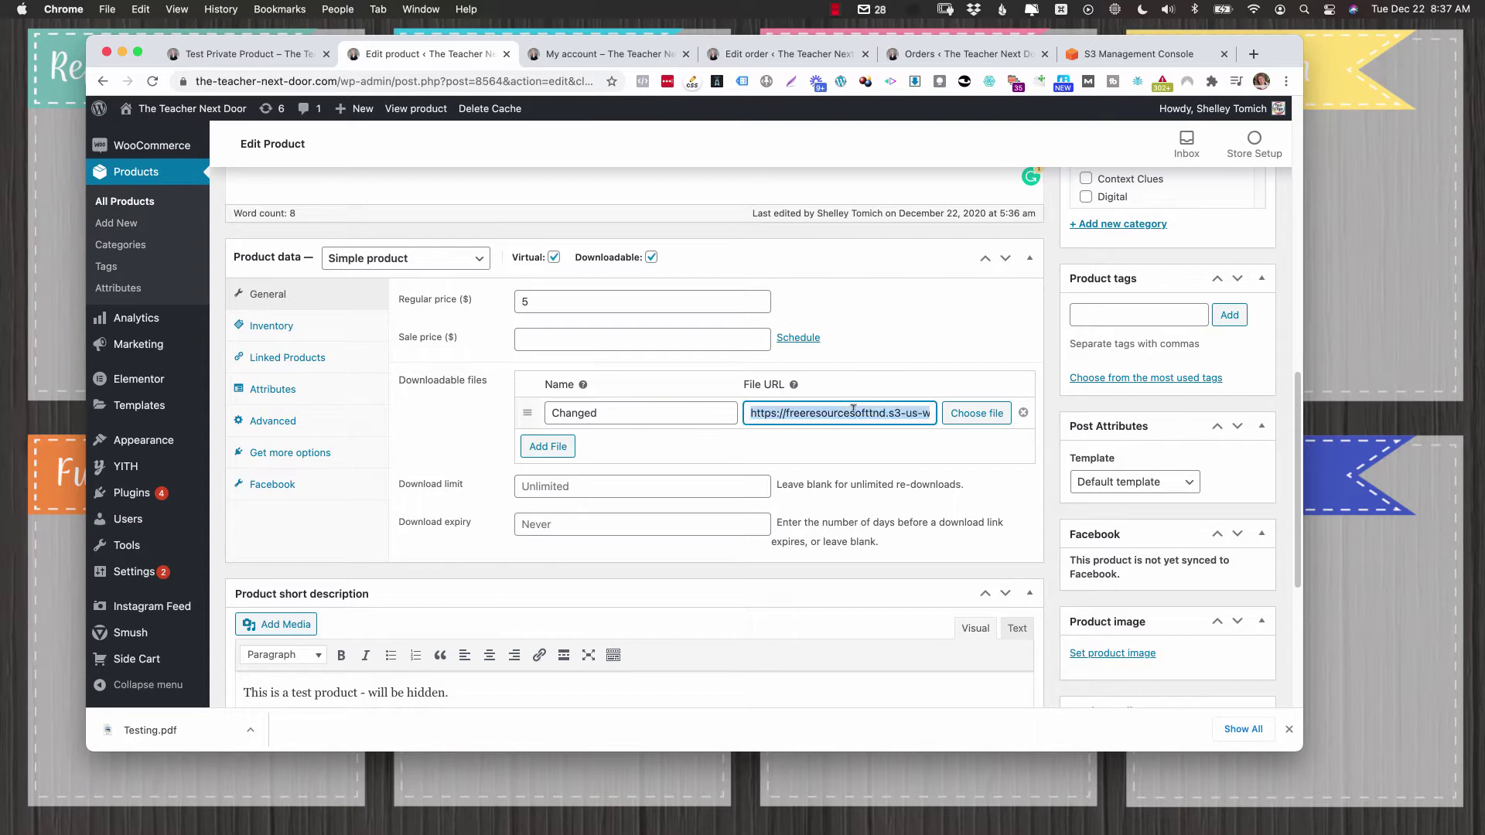
key(Right)
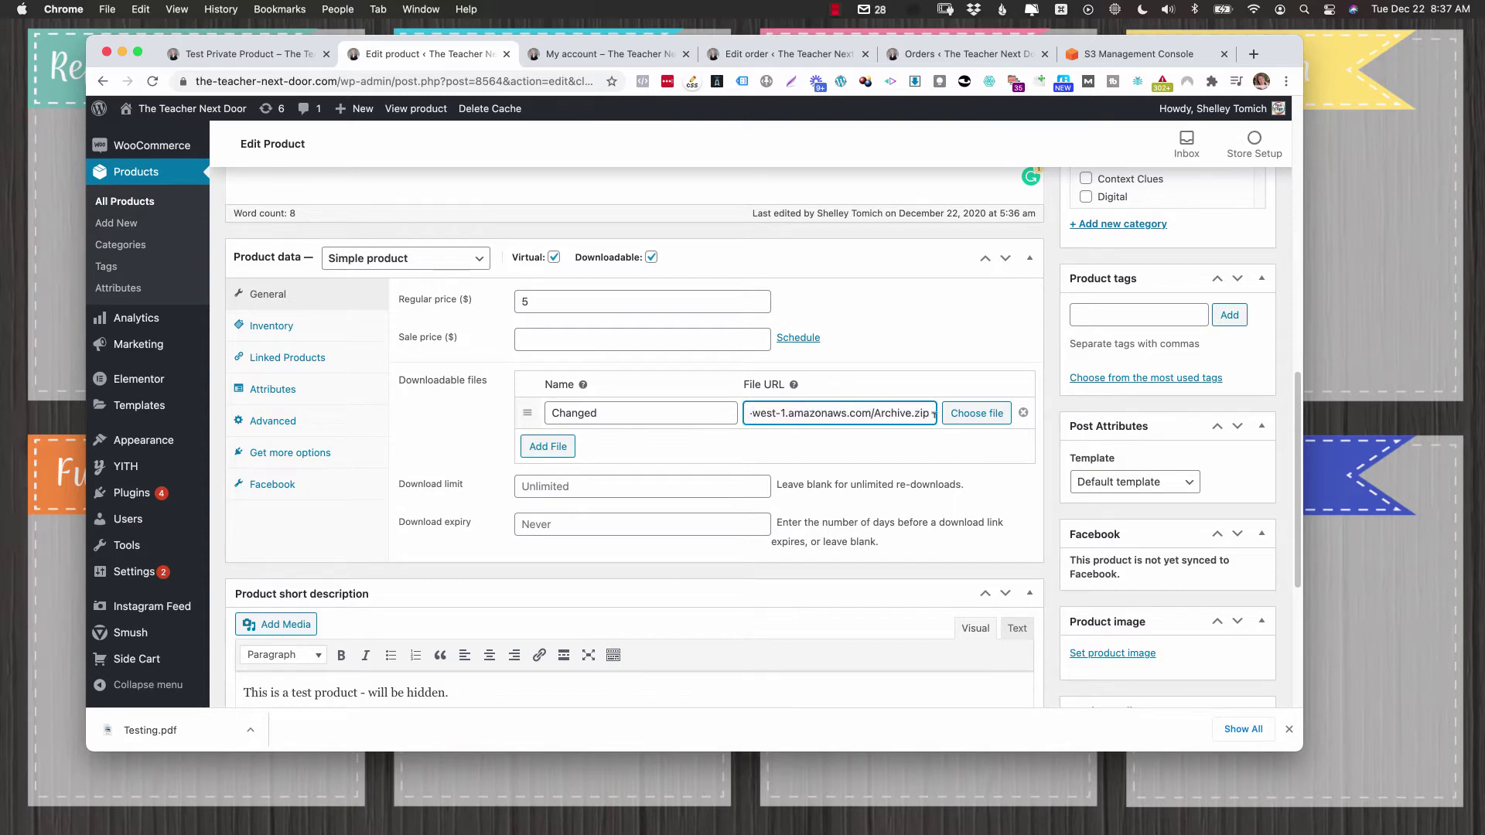
- Save the product and reload the customer's Downloads page
scroll(934, 414, up, 5)
click(1221, 316)
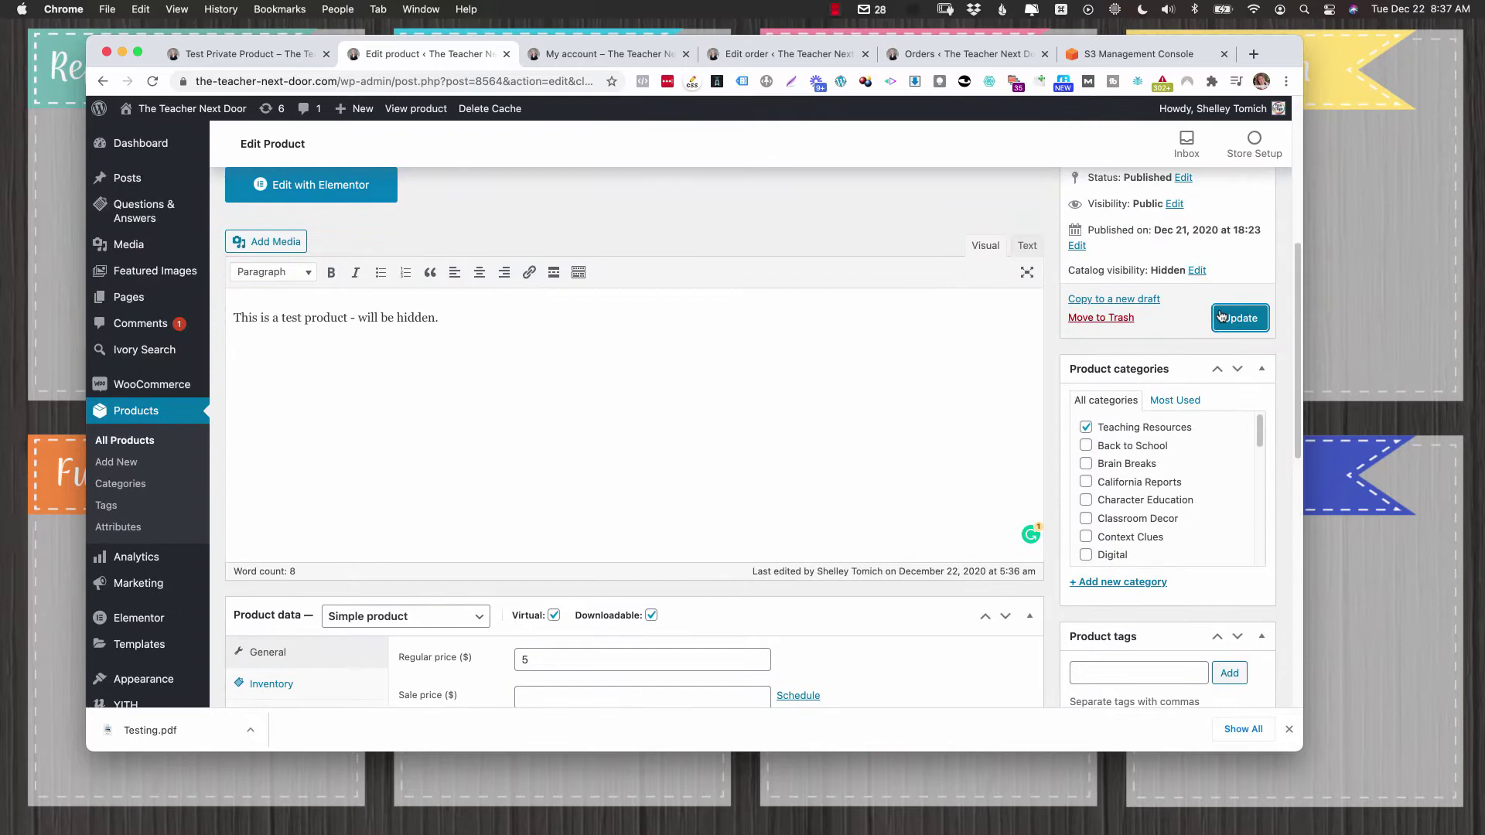
key(ctrl+Tab)
key(super+r)
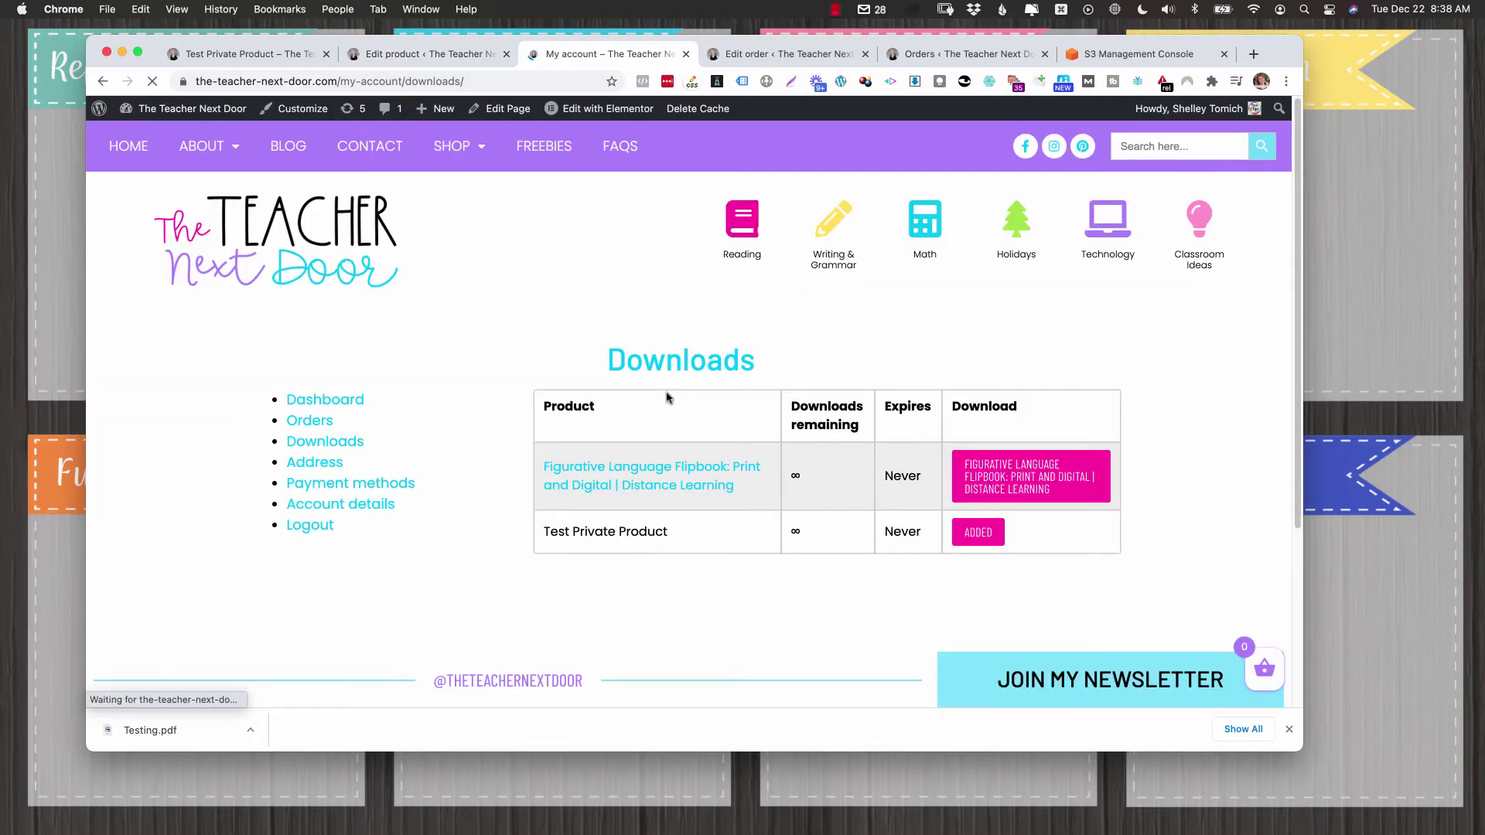
- Download the Changed file from the customer's Downloads page, getting Archive.zip
click(989, 540)
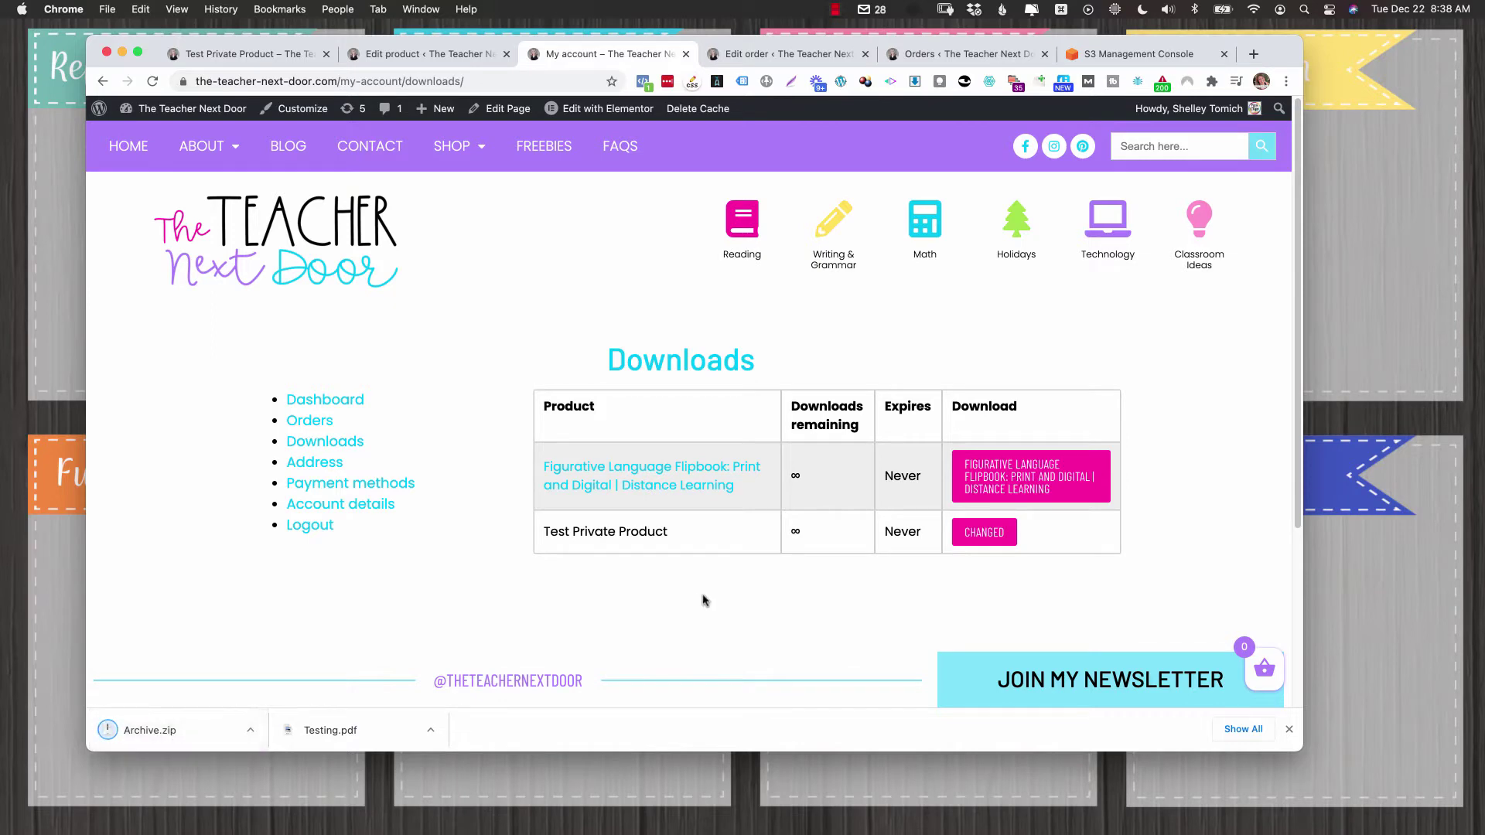
- Add a second download 'Add a Line' with the Testing.pdf S3 URL below Changed and save
click(445, 68)
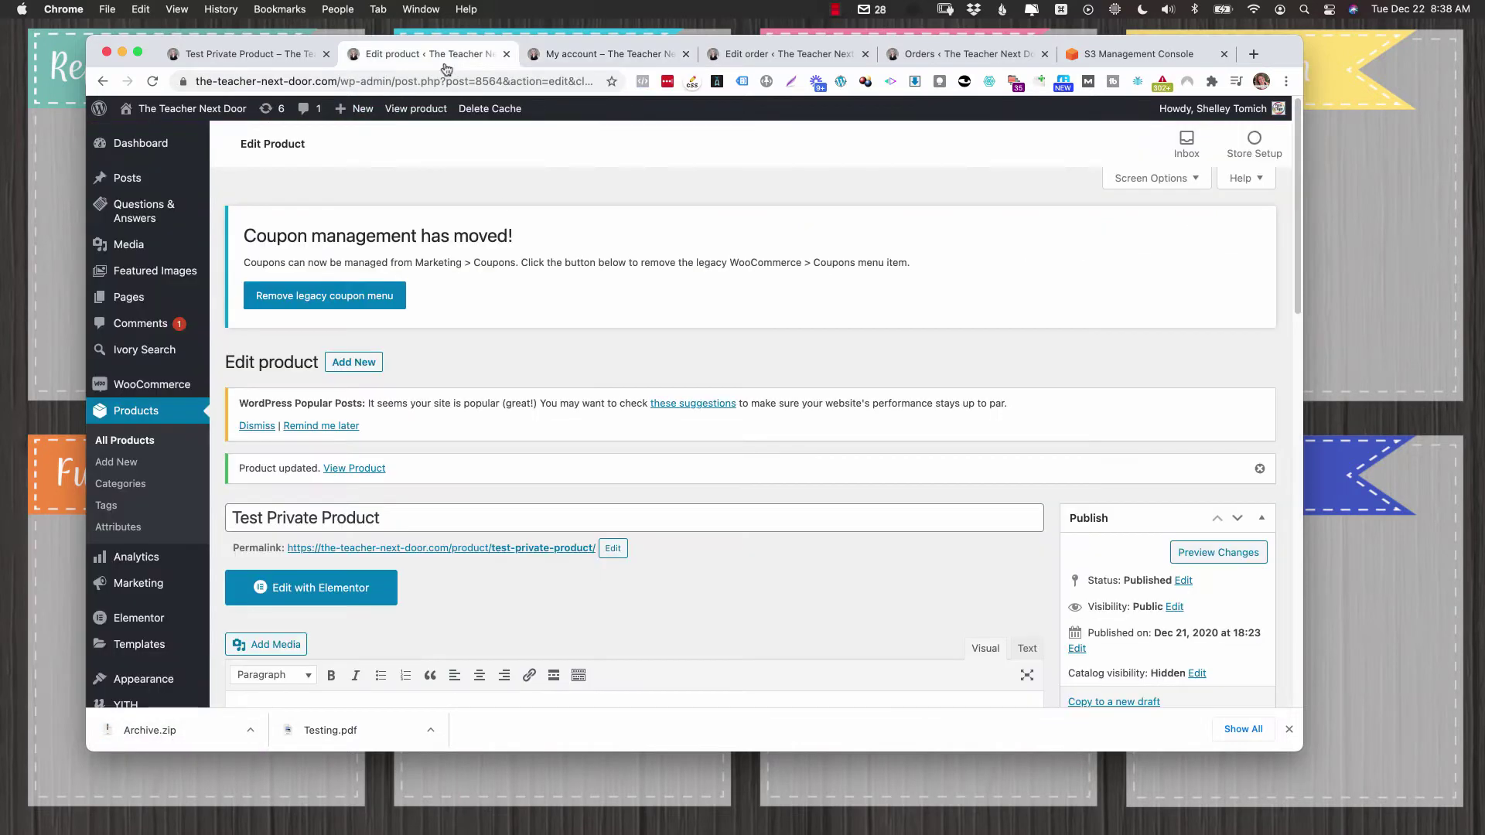
scroll(702, 588, down, 5)
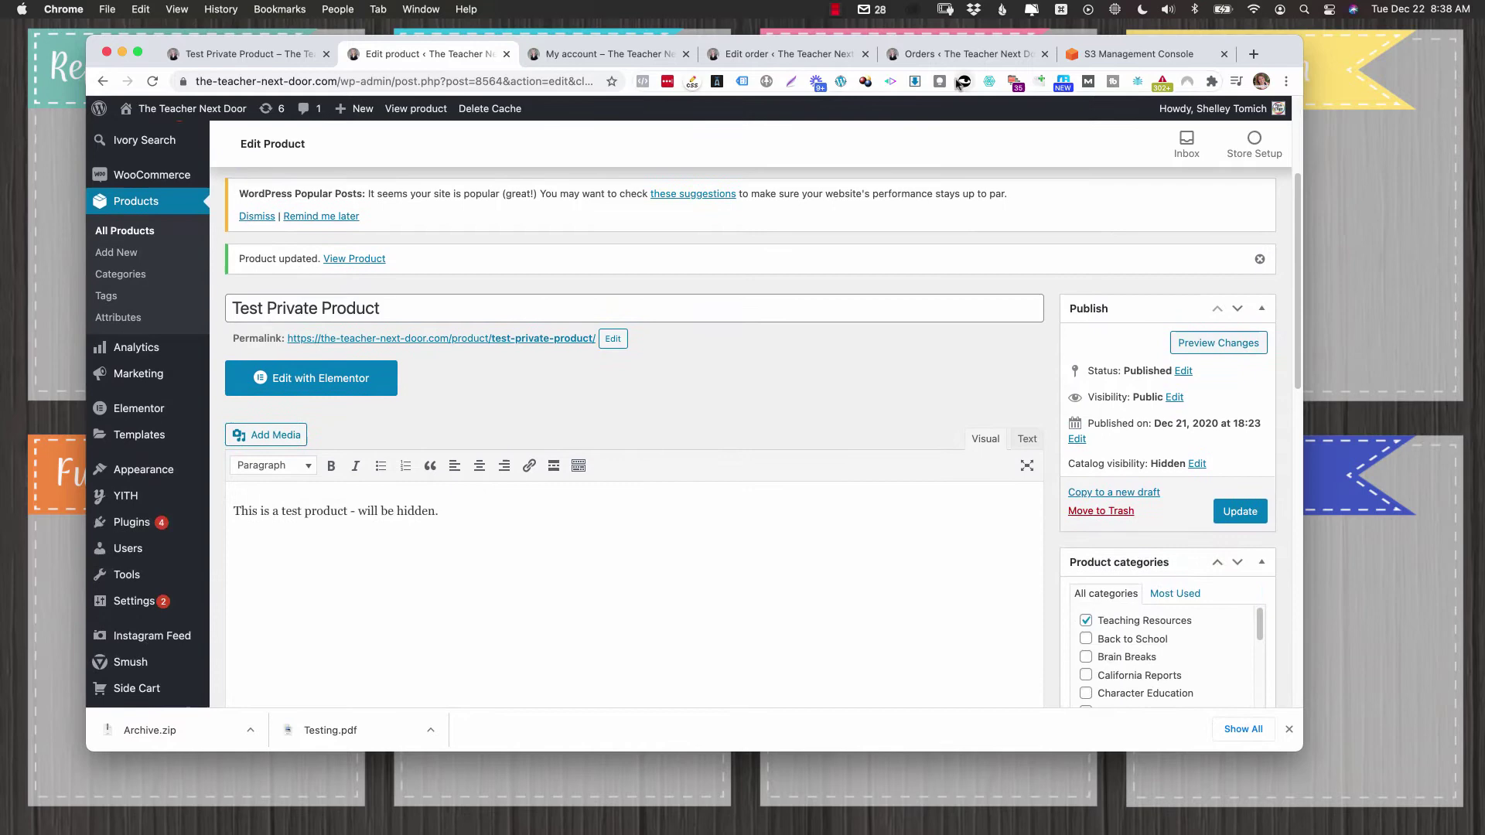
scroll(886, 369, down, 10)
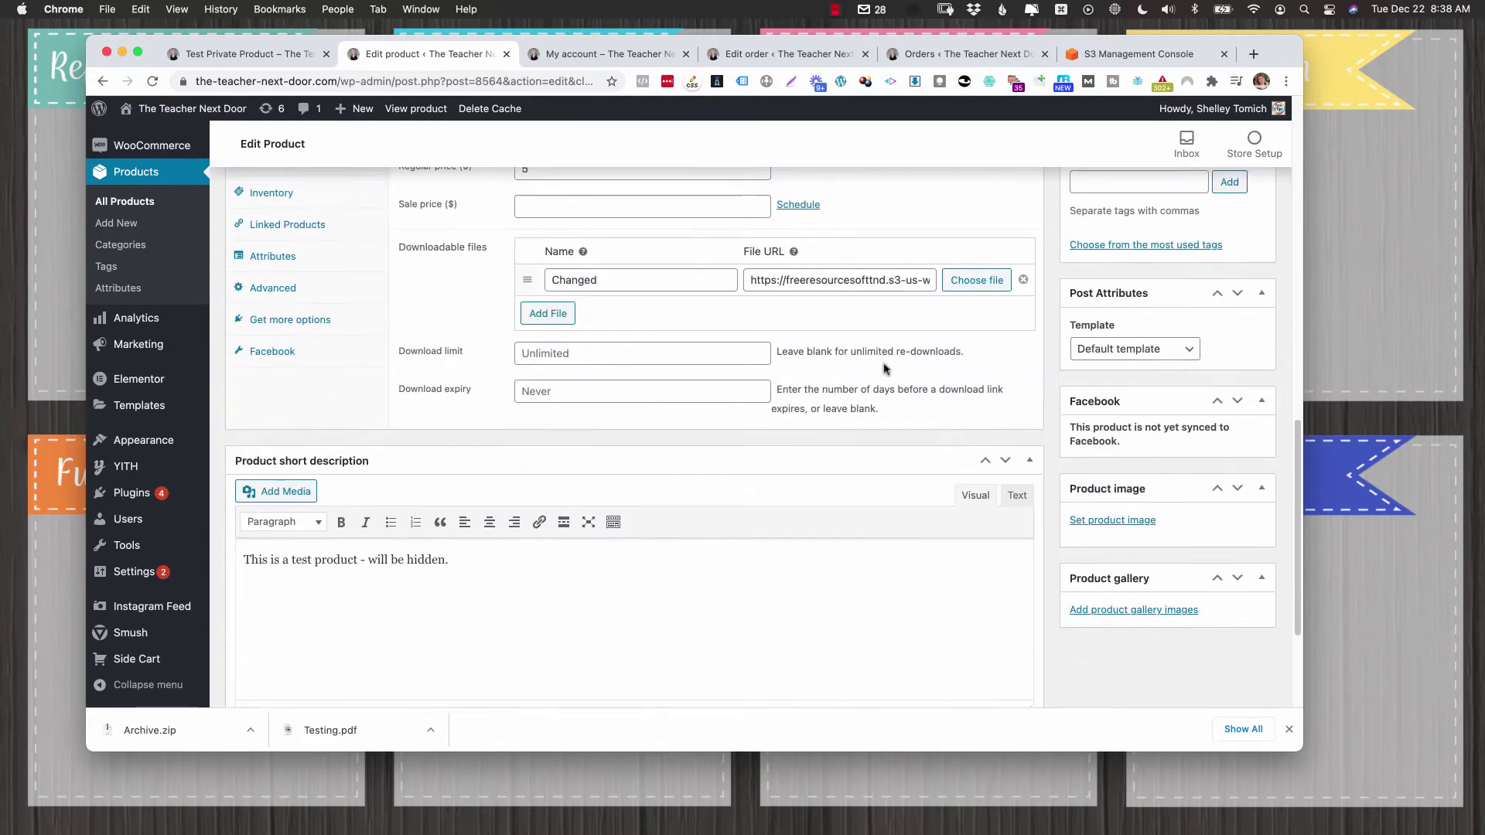
scroll(887, 369, up, 1)
click(547, 347)
click(610, 346)
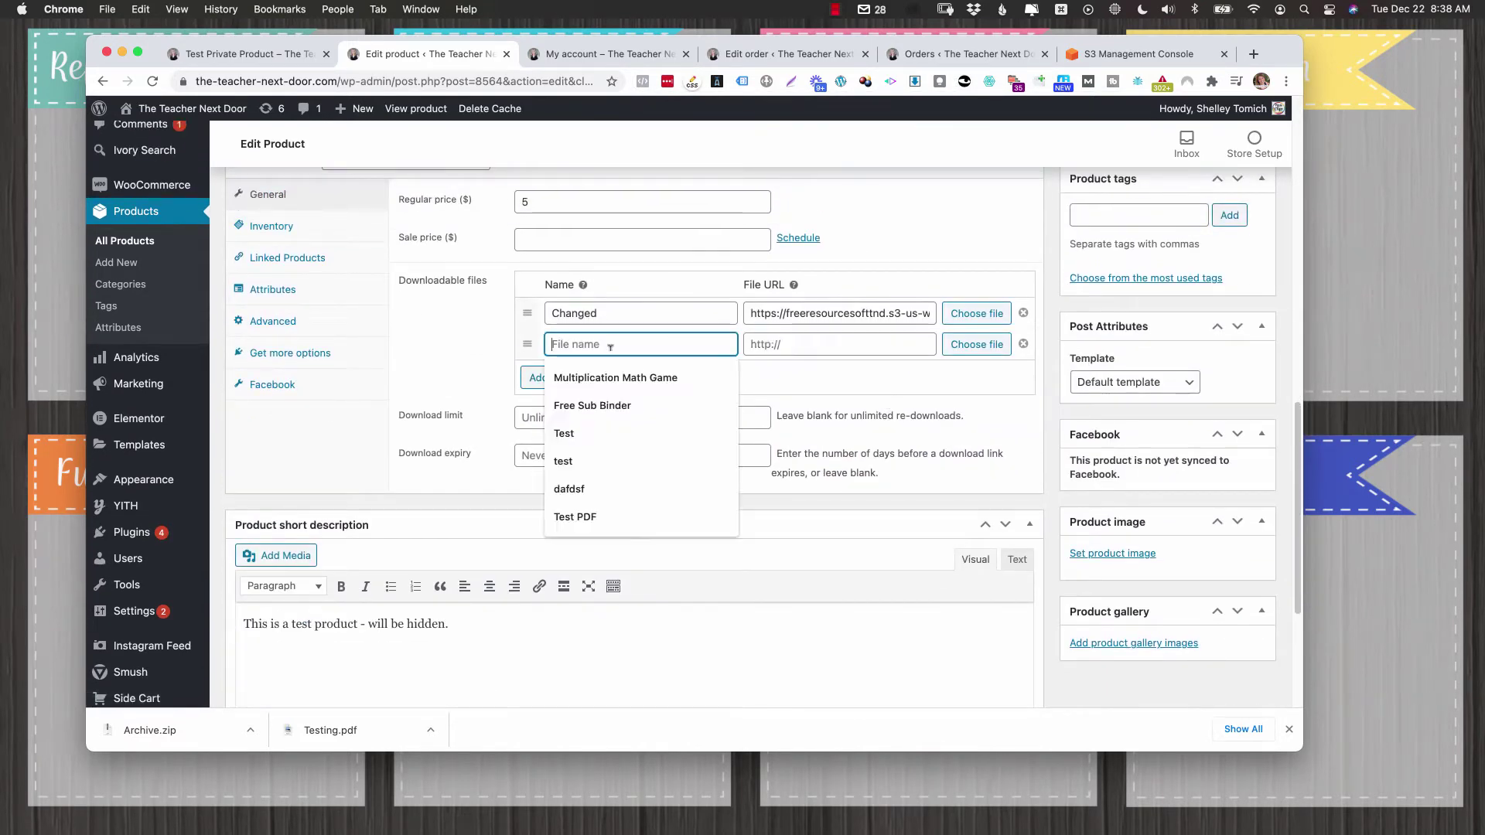
text(Add a Line)
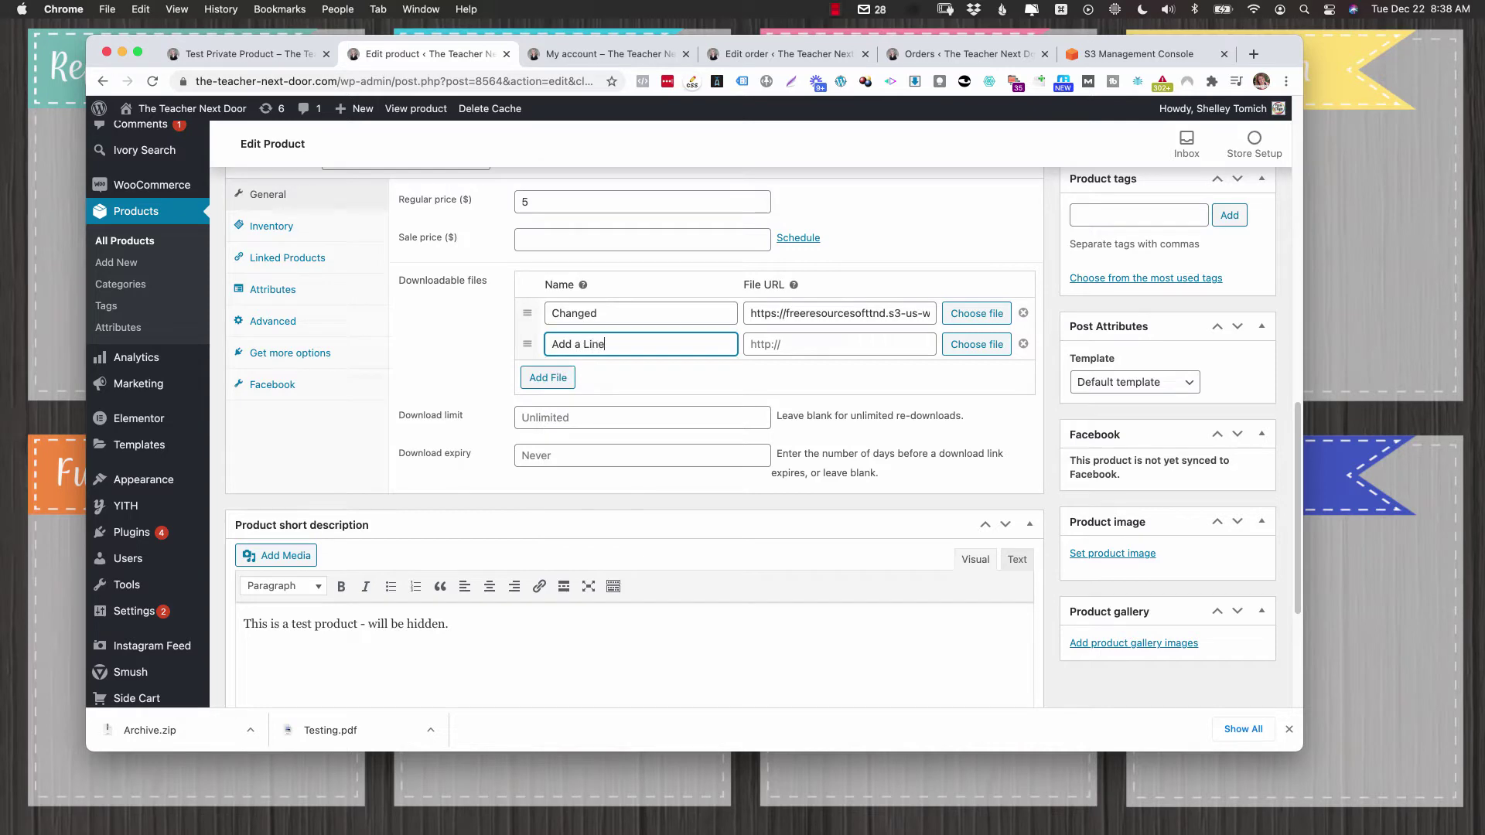
click(833, 346)
key(ctrl+alt+super+v)
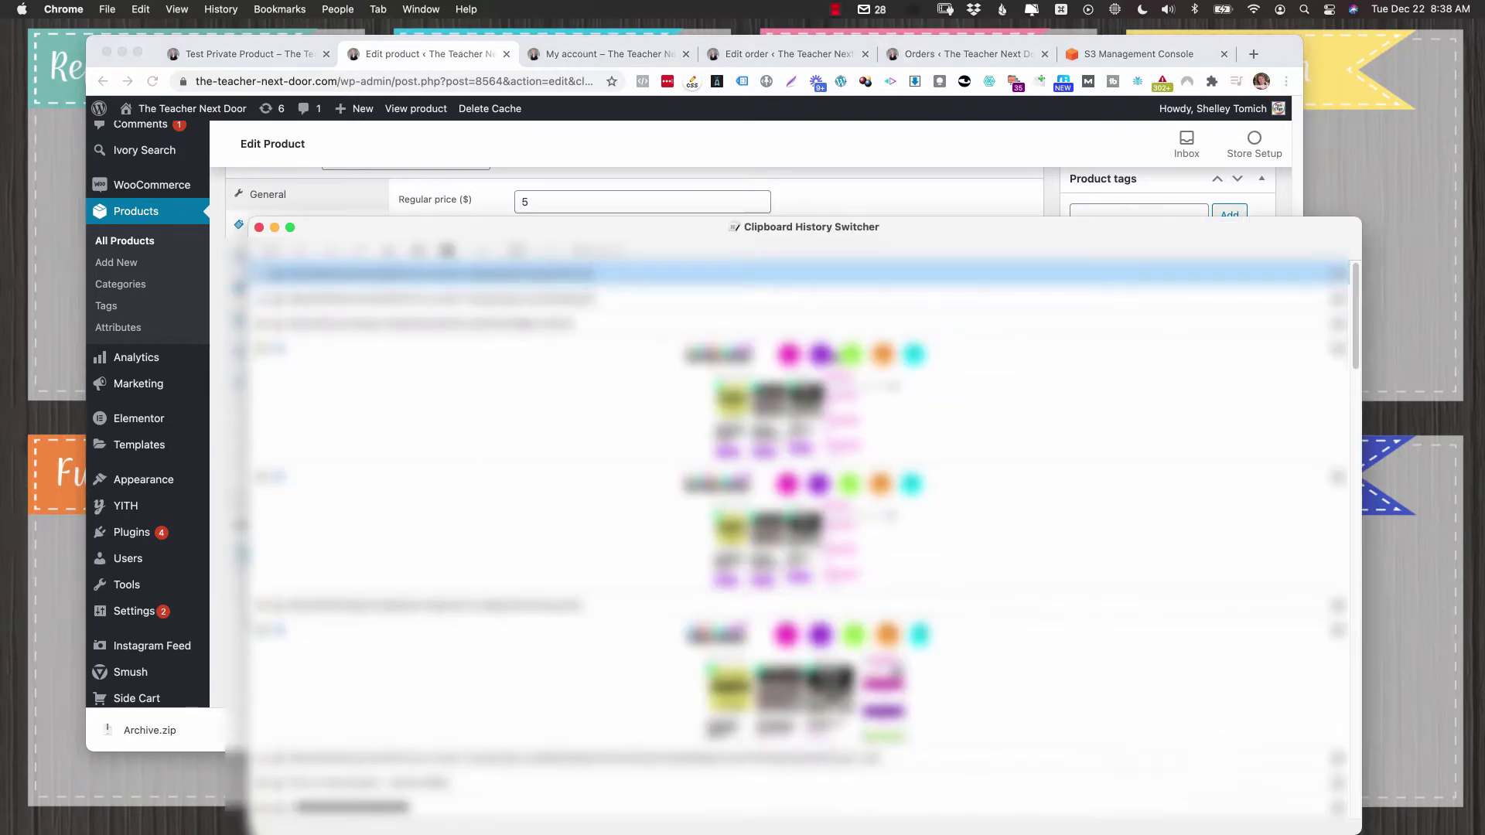
key(Return)
scroll(834, 348, up, 5)
click(1239, 223)
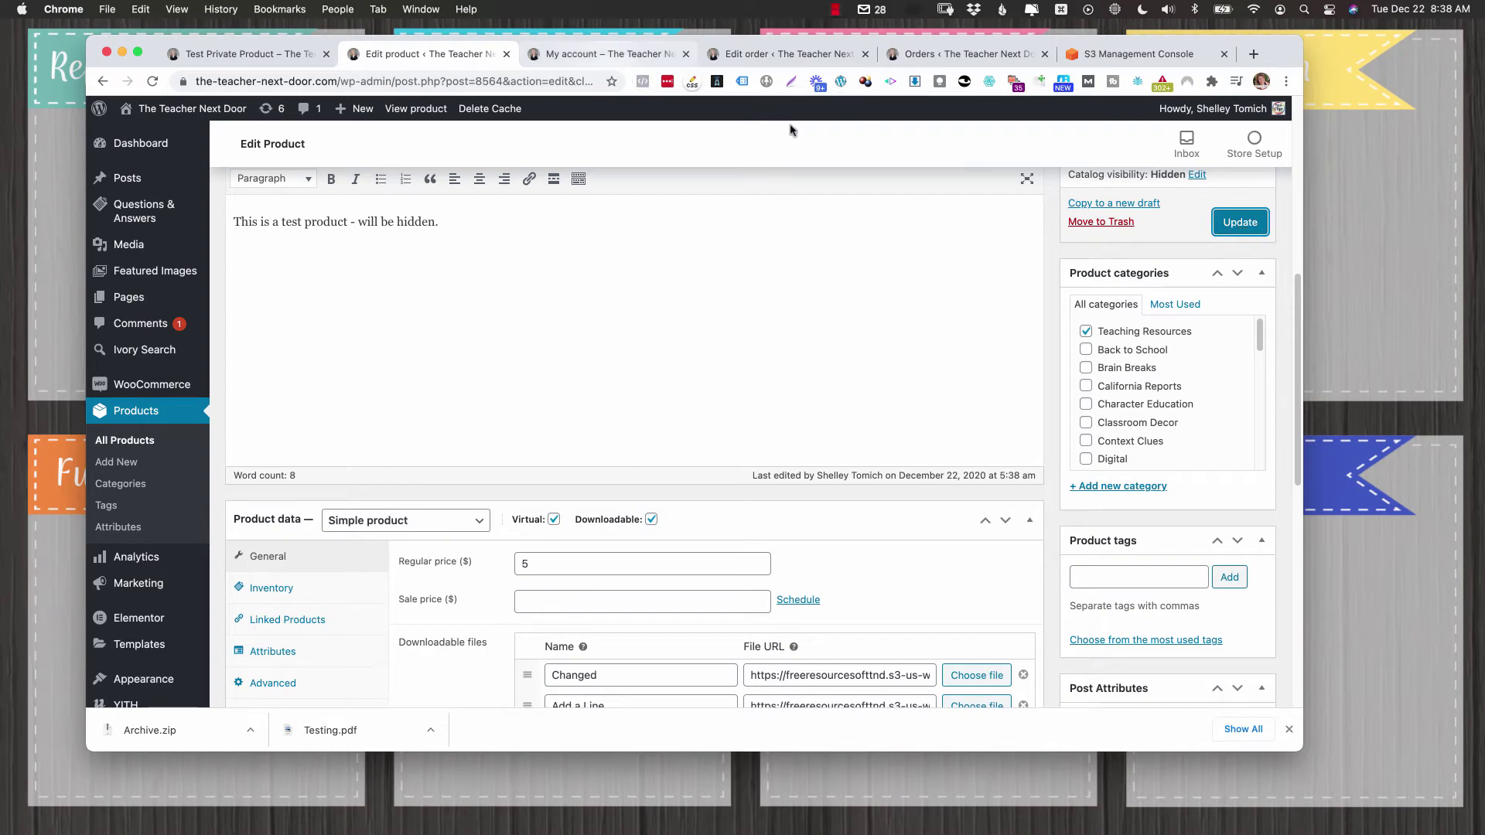
- Regenerate the order's download permissions and confirm Downloads lists both Changed and Add a Line
click(603, 53)
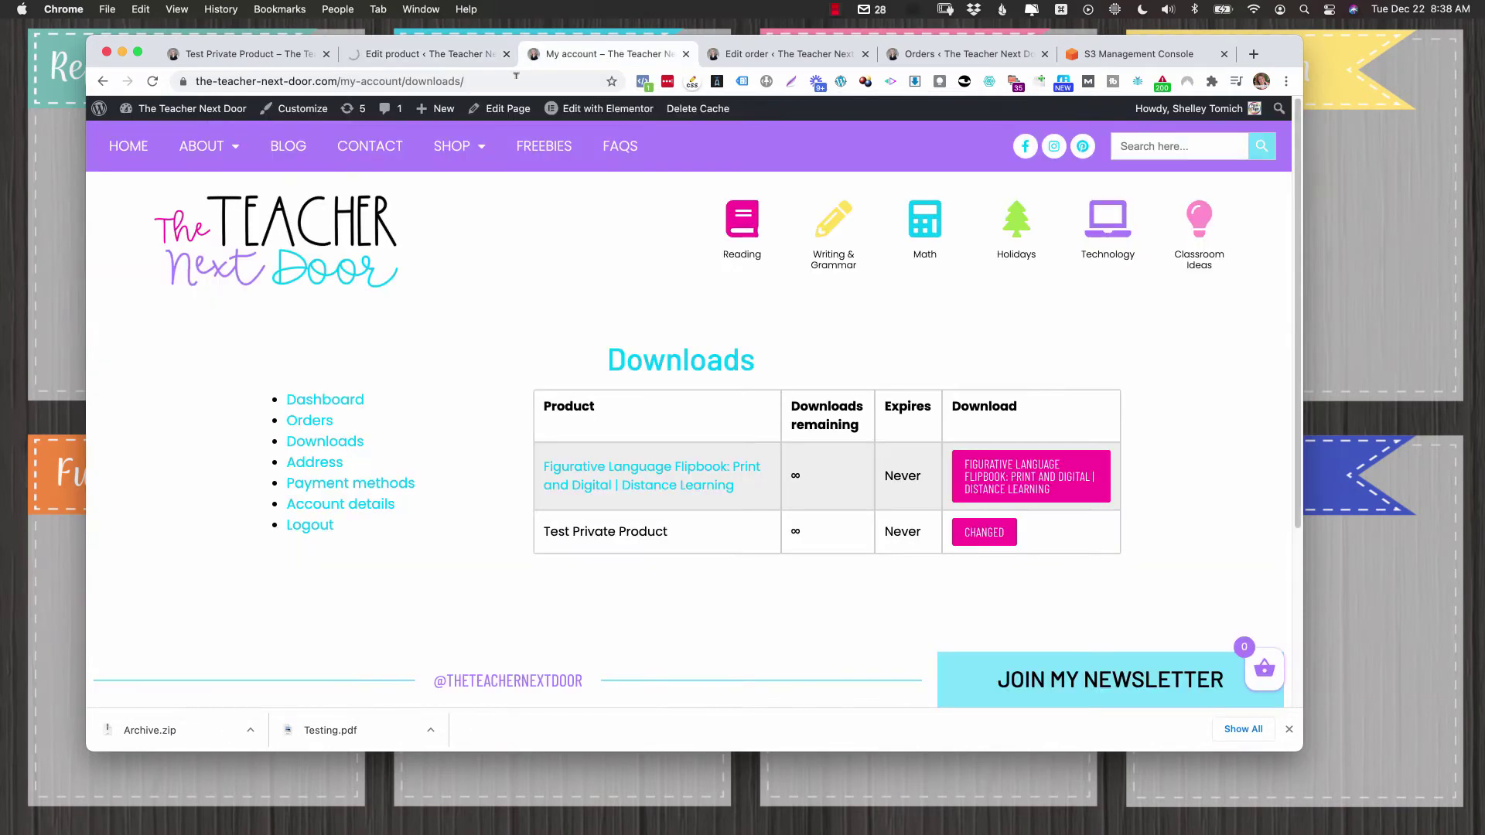
key(super+r)
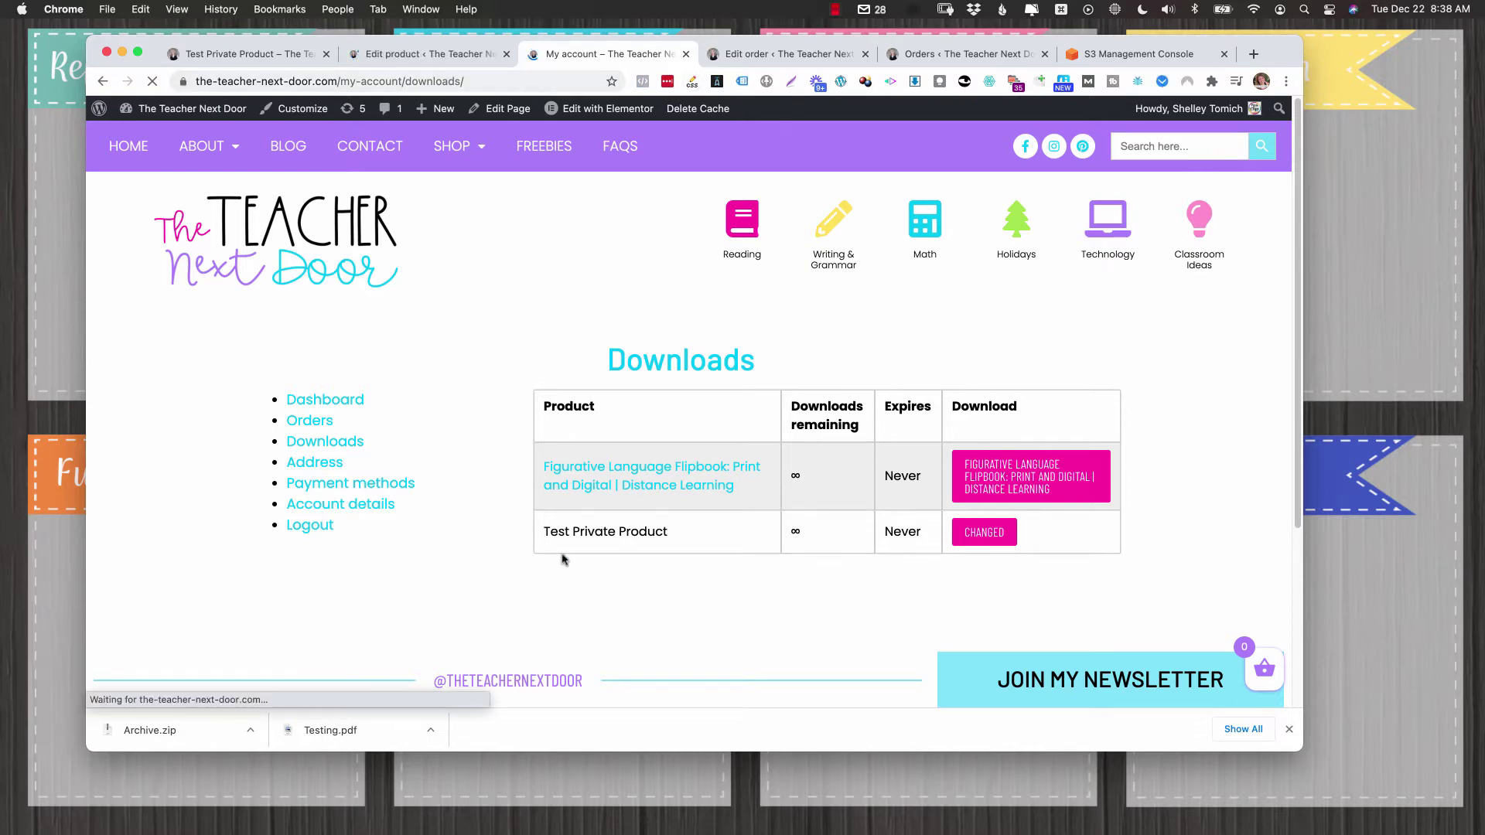
click(807, 56)
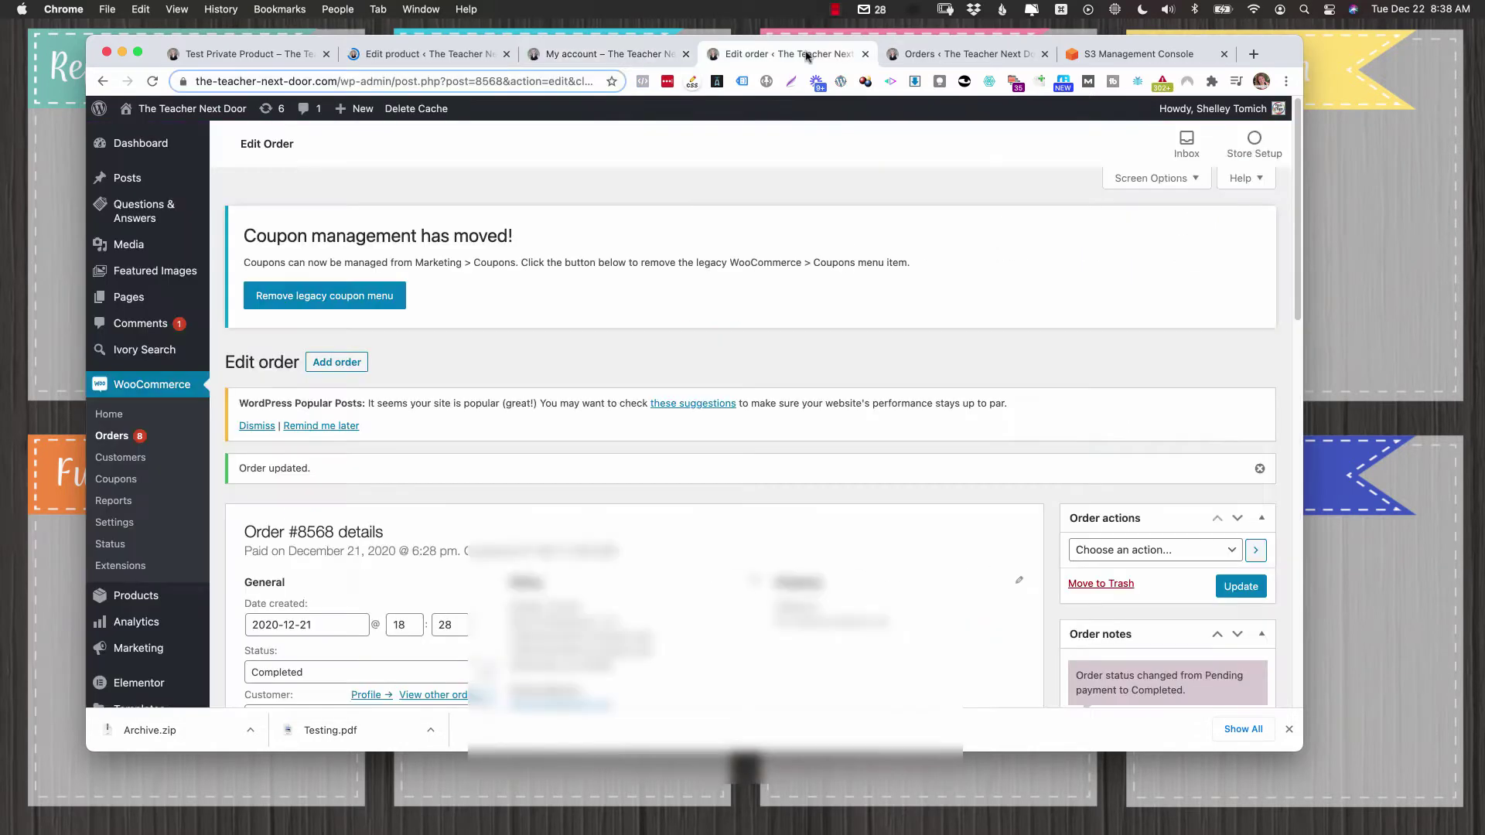
click(1123, 550)
click(1135, 604)
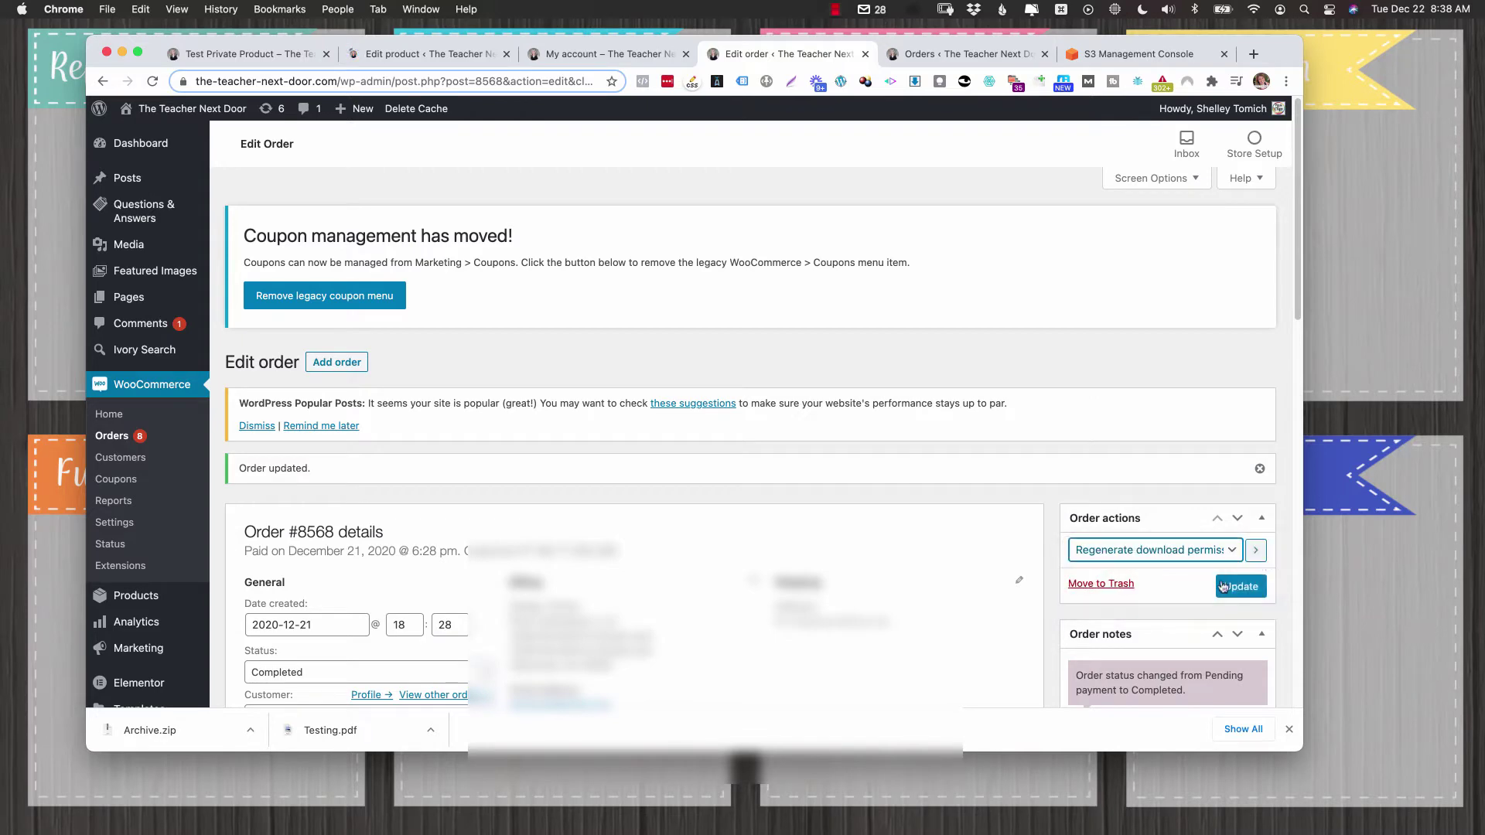
click(1242, 586)
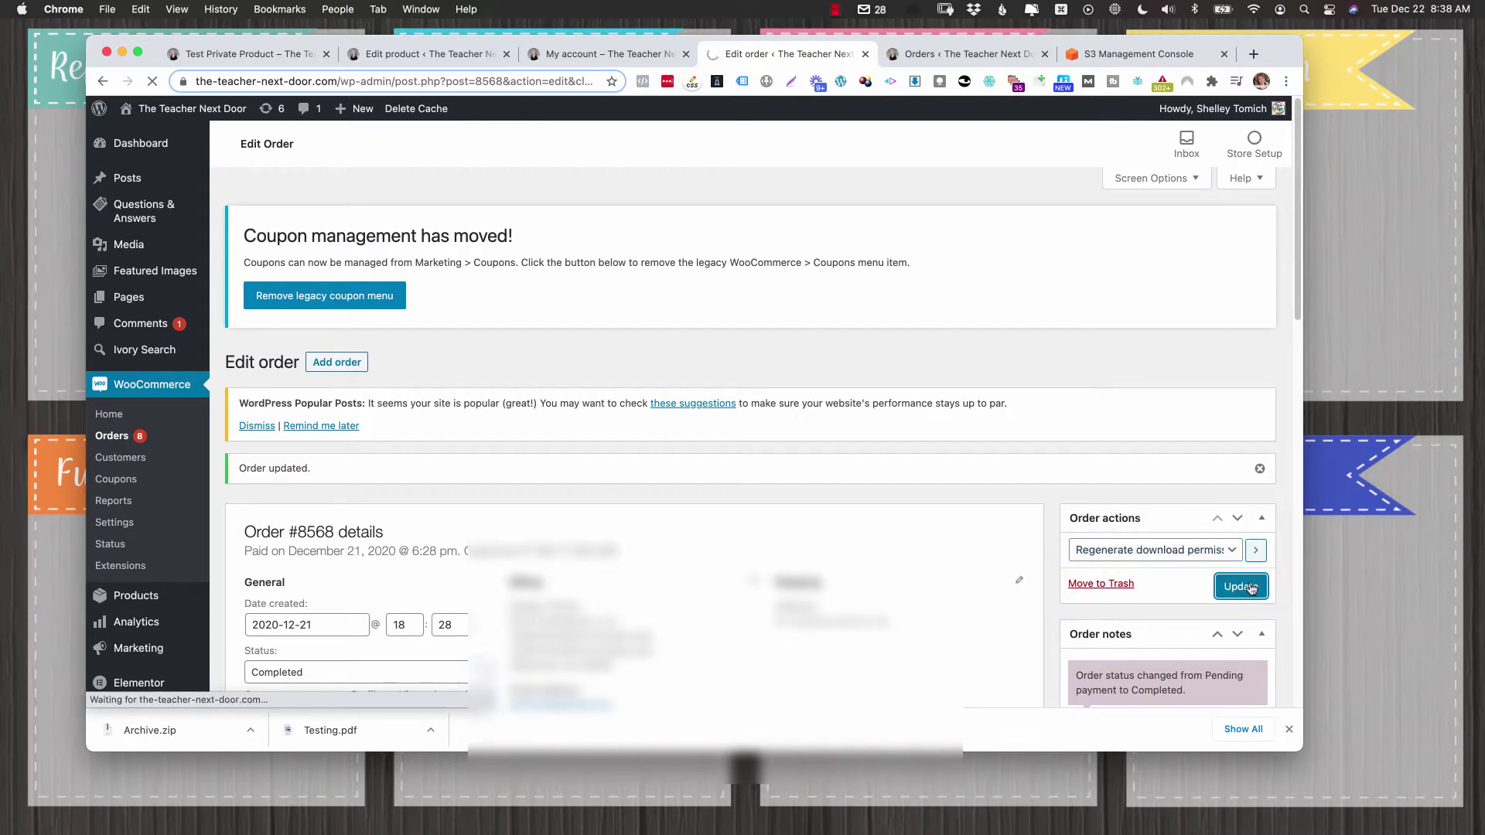
click(567, 54)
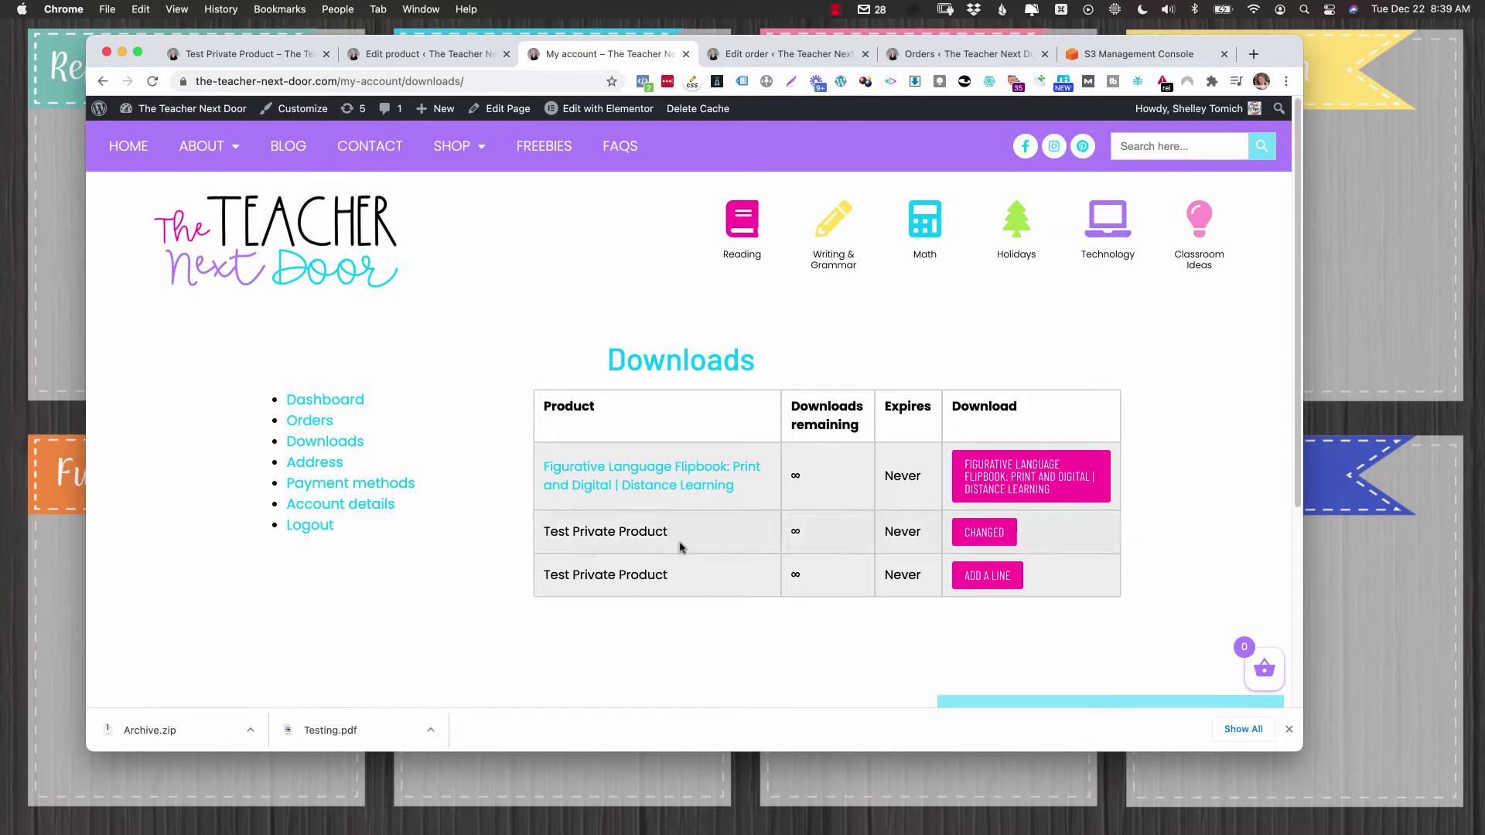
- Remove the Add a Line downloadable file from Test Private Product
click(407, 56)
scroll(601, 244, down, 10)
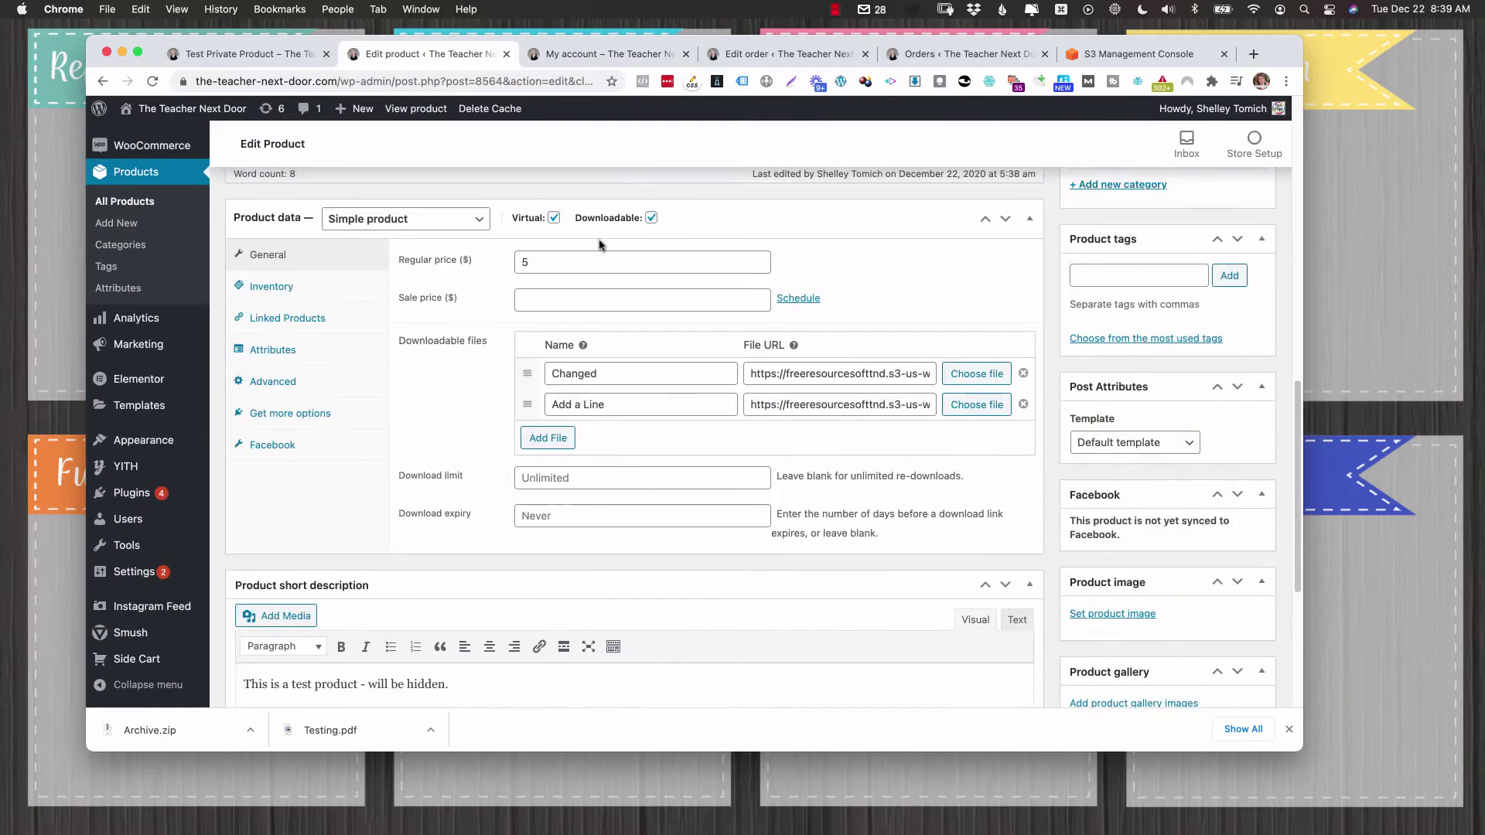
click(1024, 404)
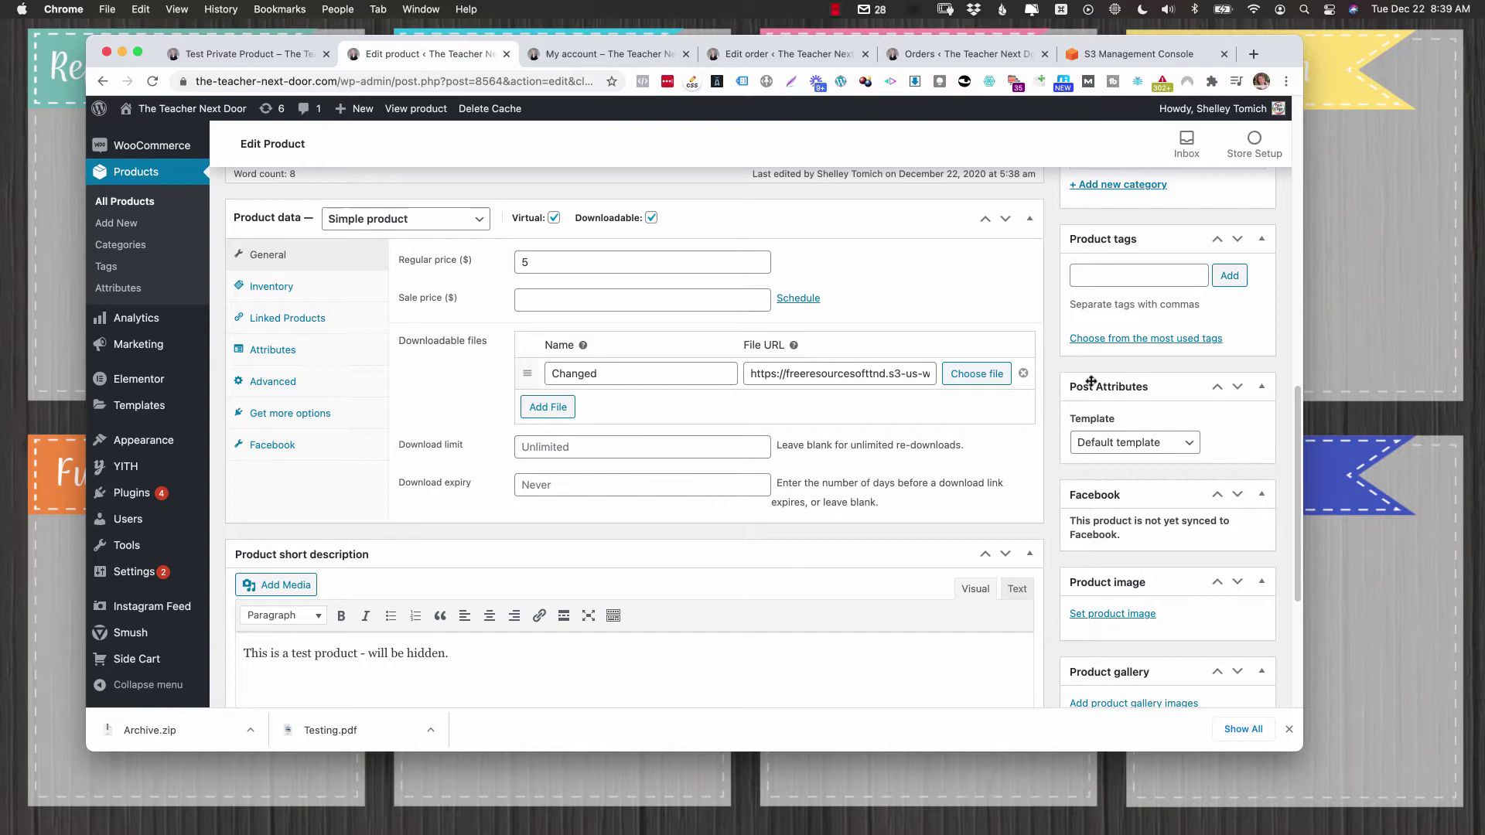
- Rename the Changed download to 'Product Name' and save the product
double_click(571, 373)
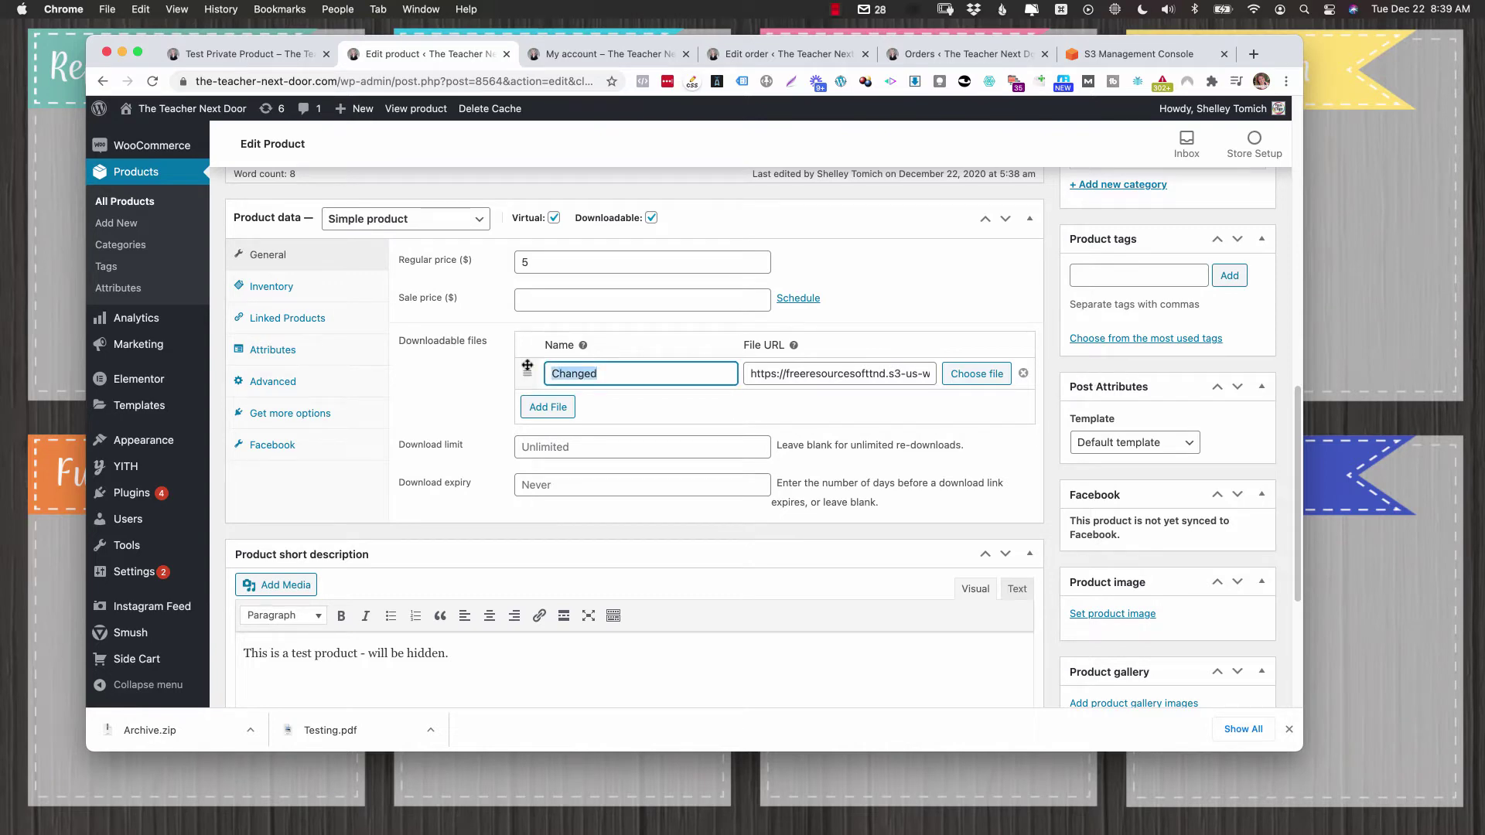
text(Product Name)
key(Tab)
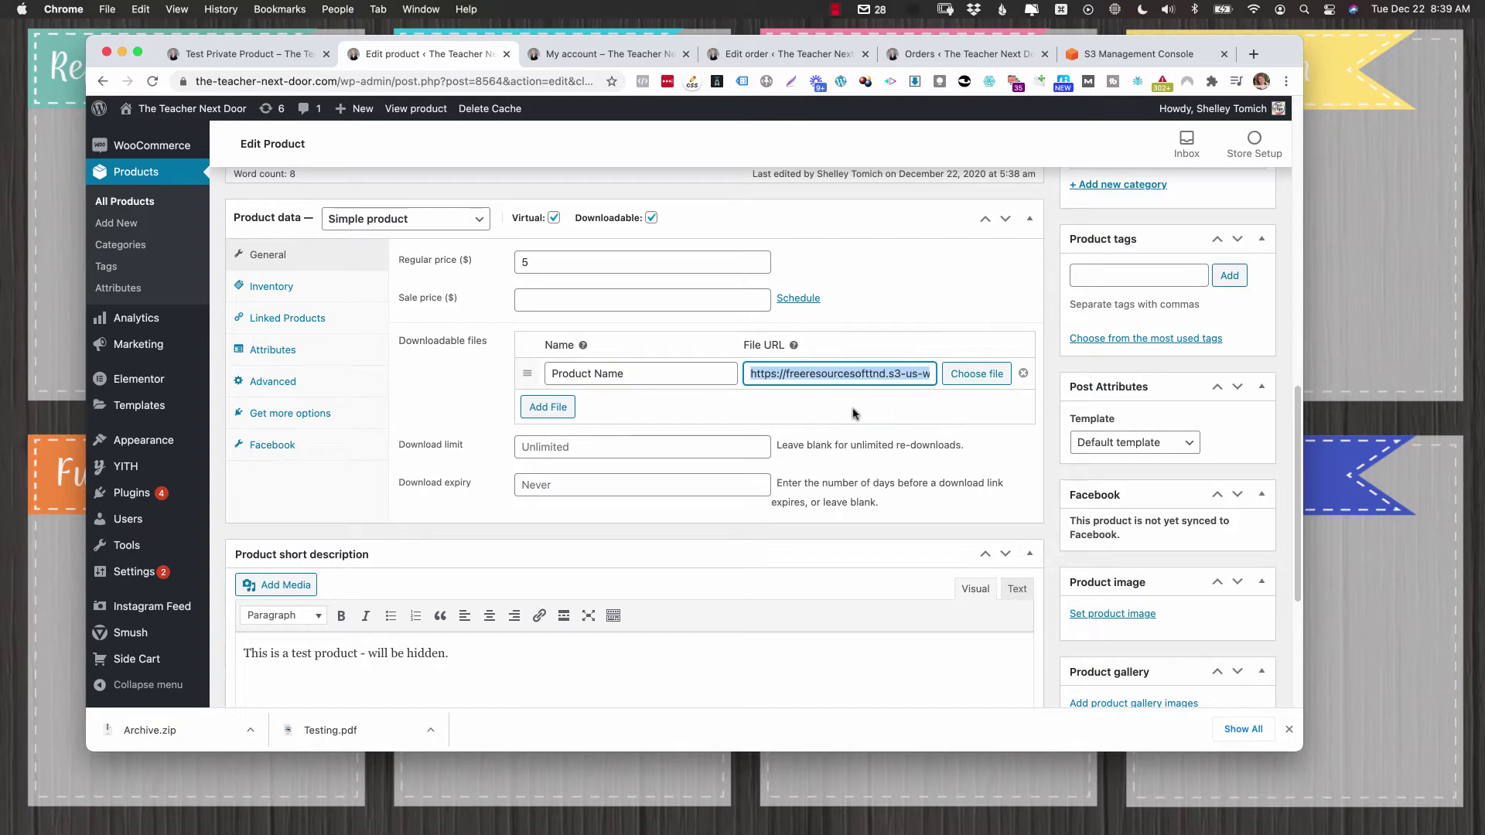
scroll(901, 421, up, 15)
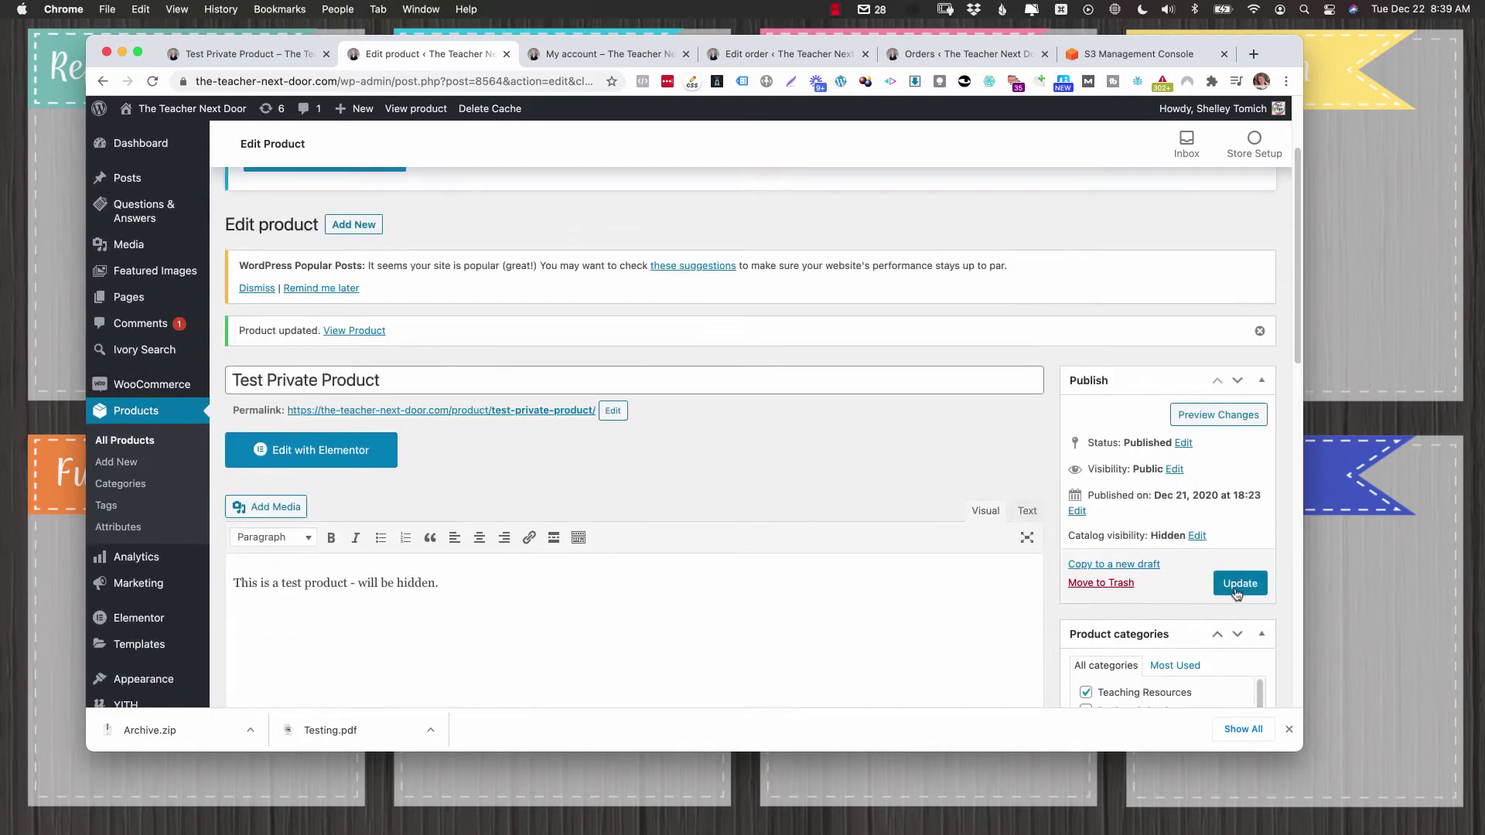
click(1240, 588)
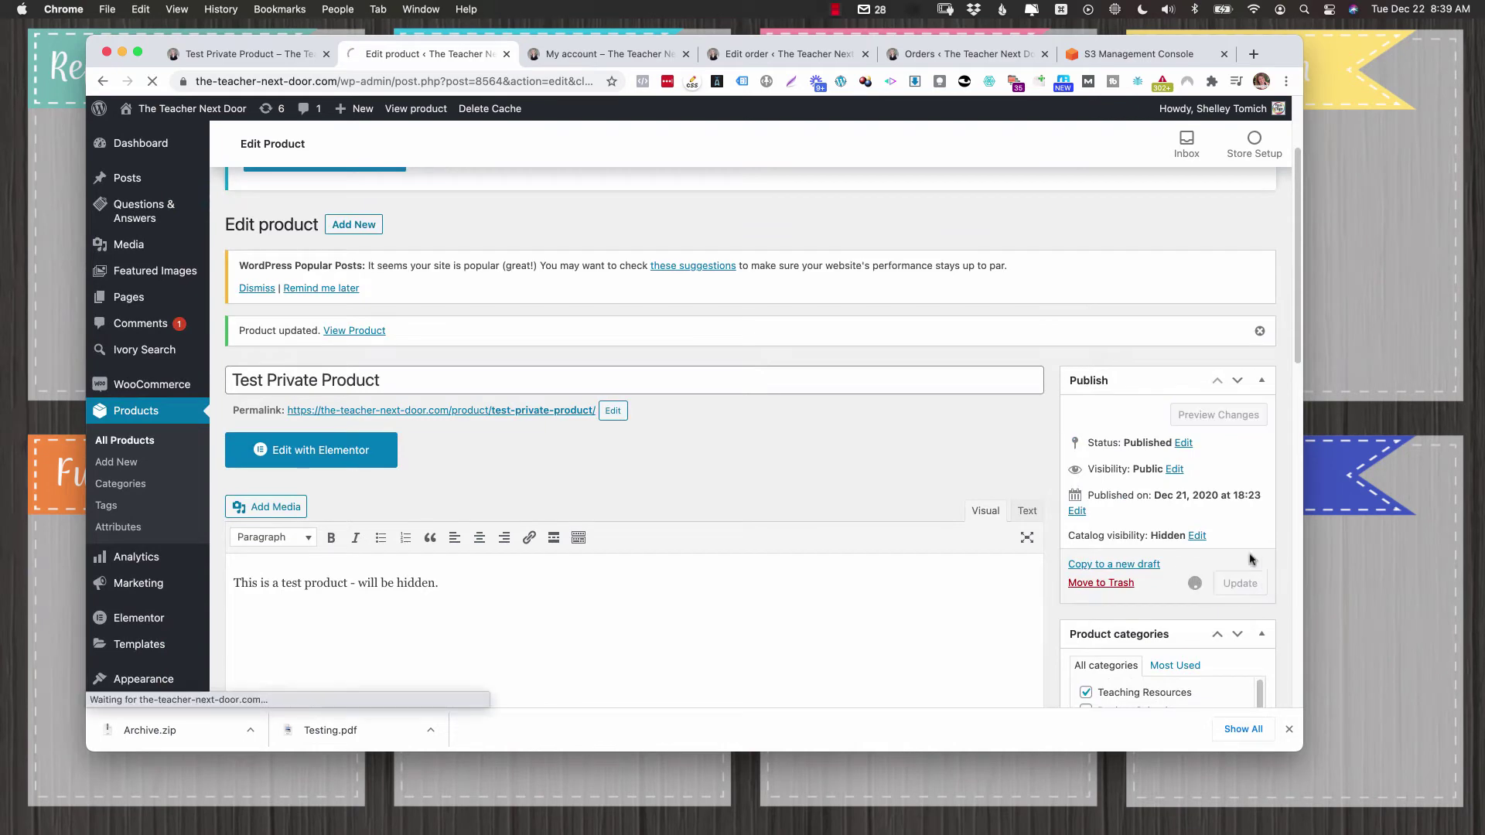
- Reload the customer's Downloads page so Test Private Product lists one 'Product Name' file
key(super+5)
key(super+3)
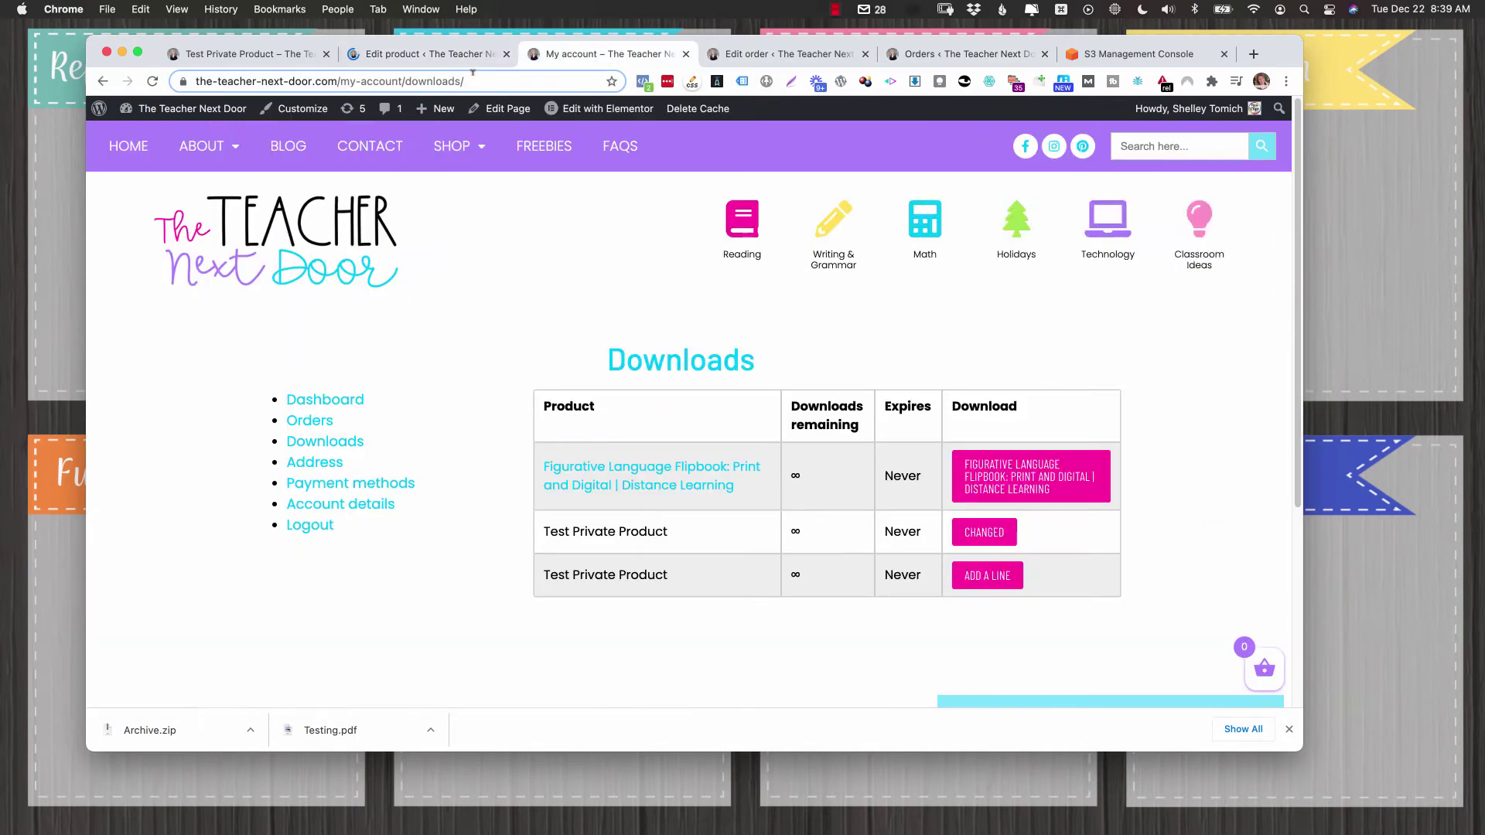
key(Return)
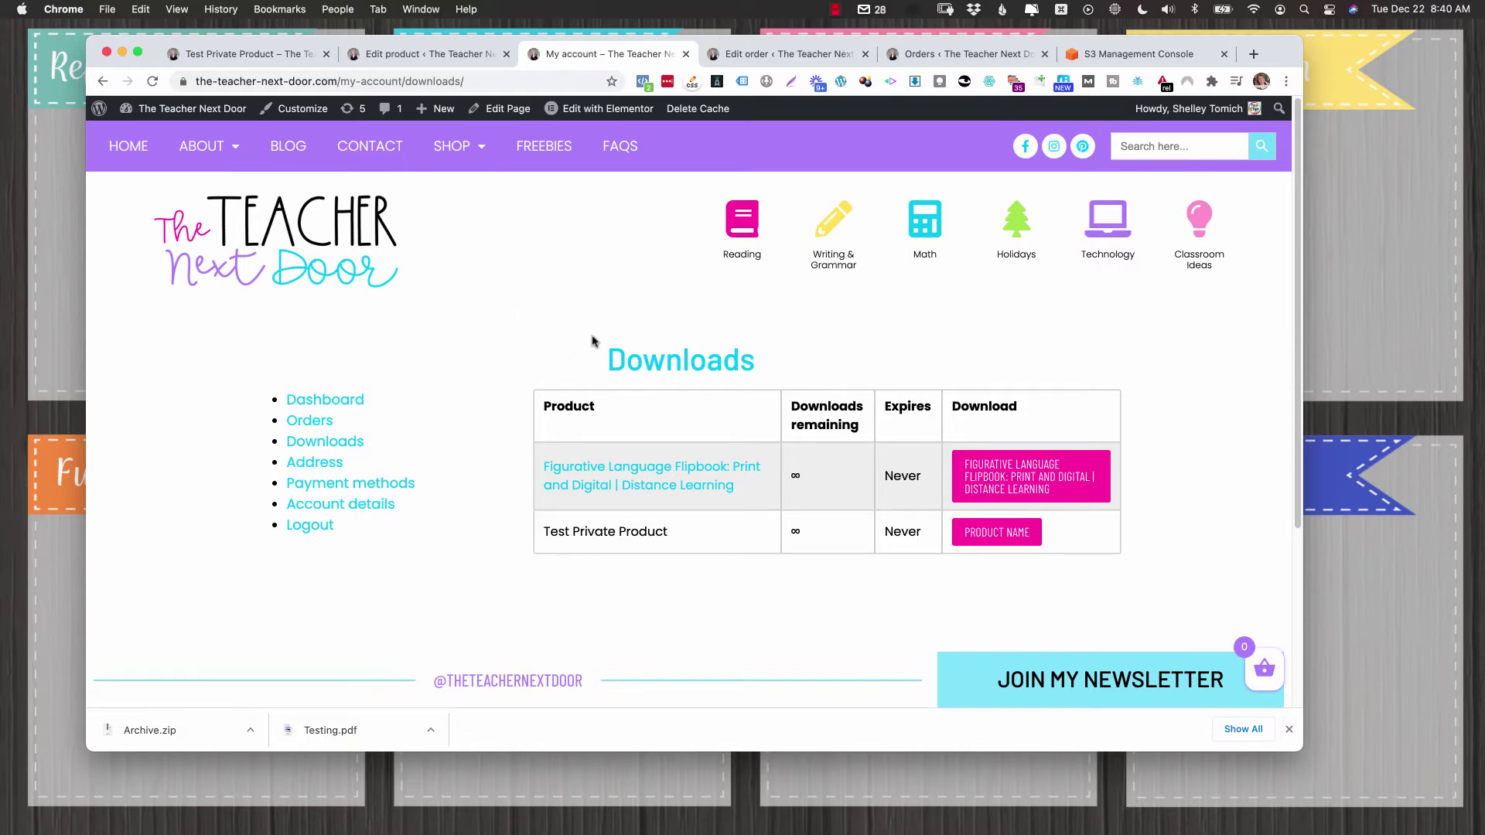
- Create bucket tomichtest, copying settings from an existing bucket, with public access unblocked and acknowledged
click(1114, 56)
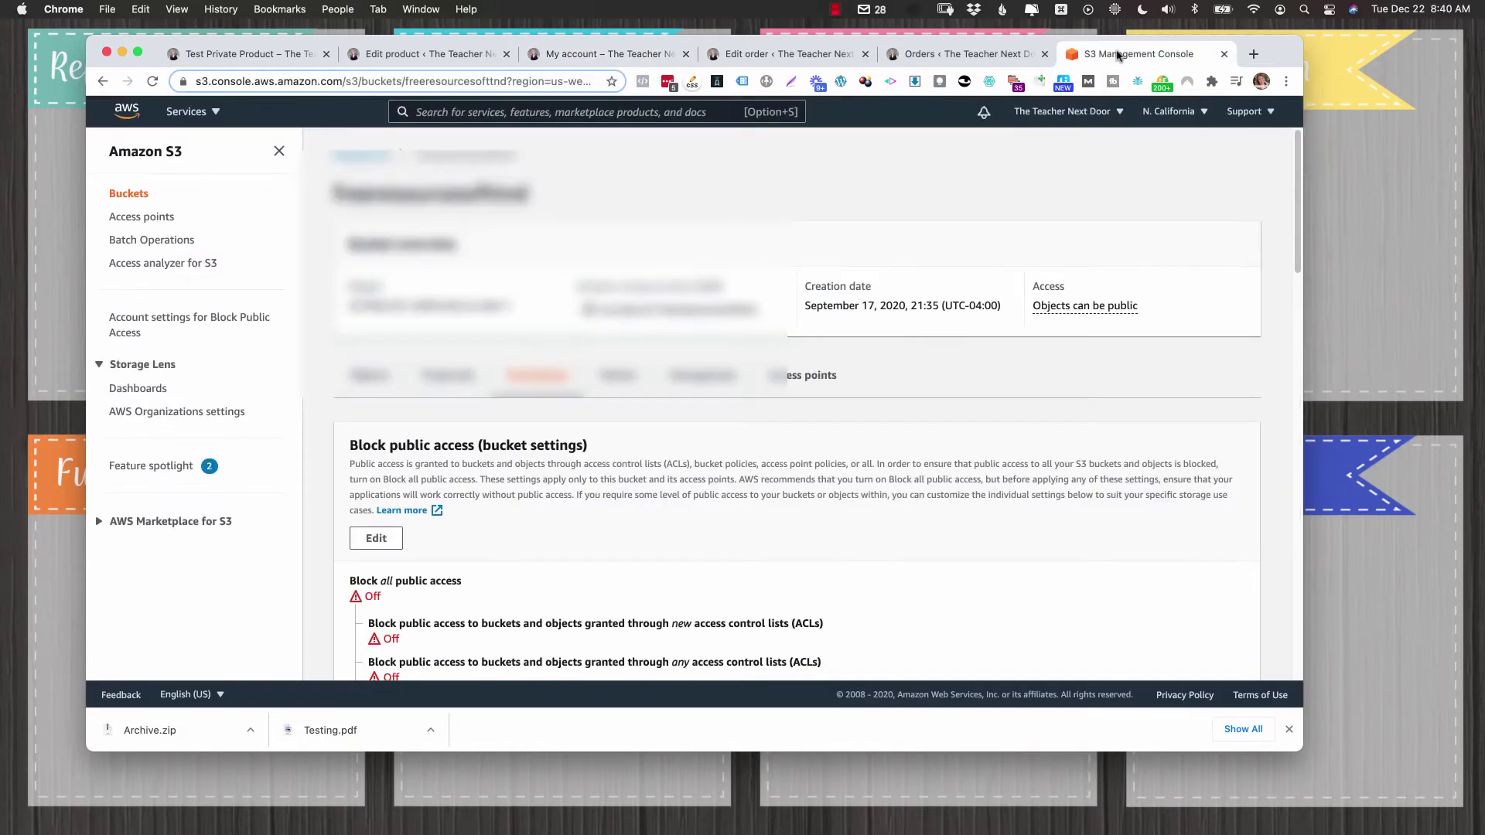
click(167, 154)
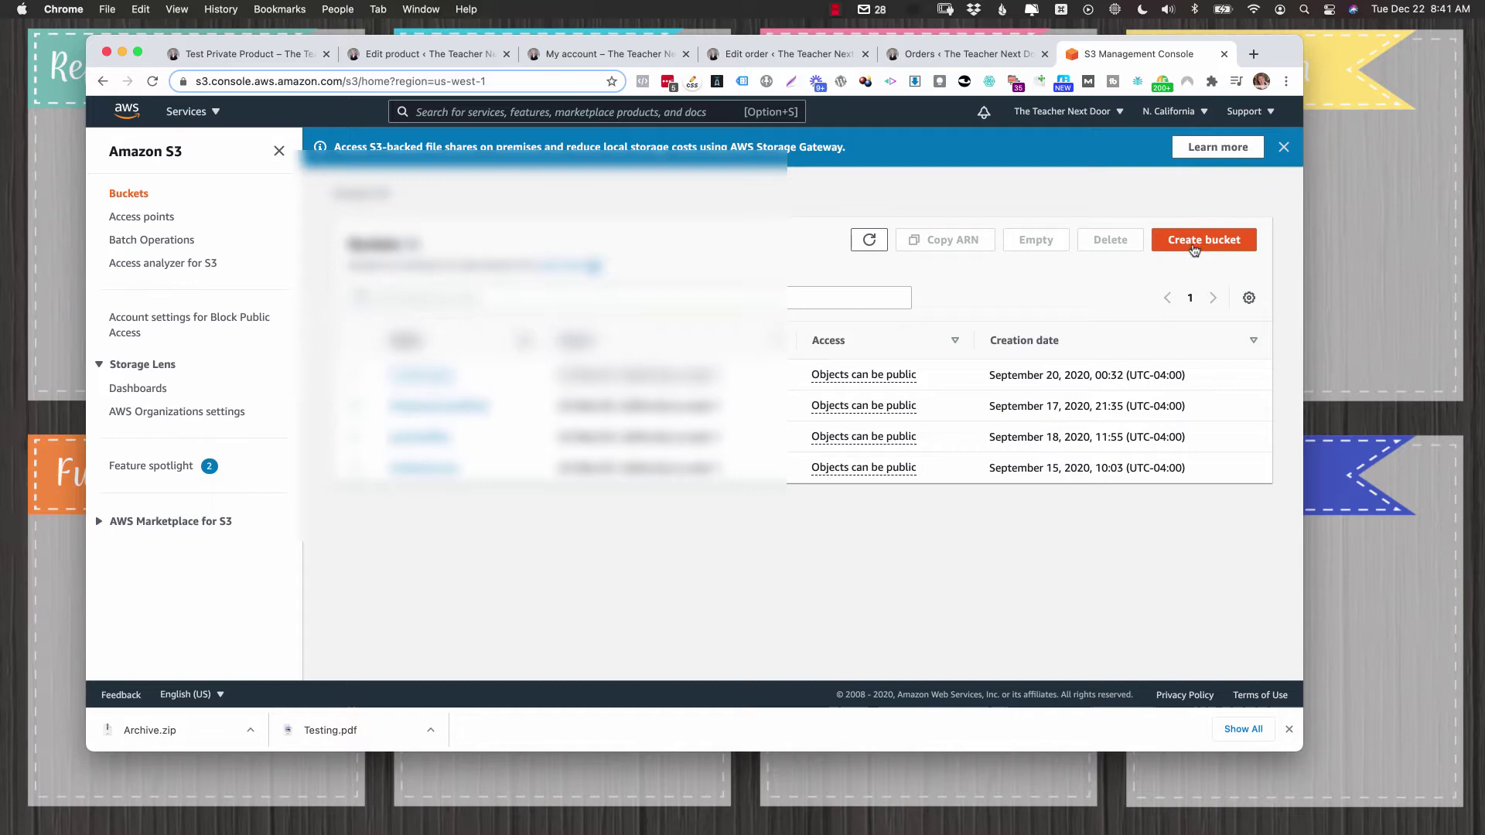
click(1196, 245)
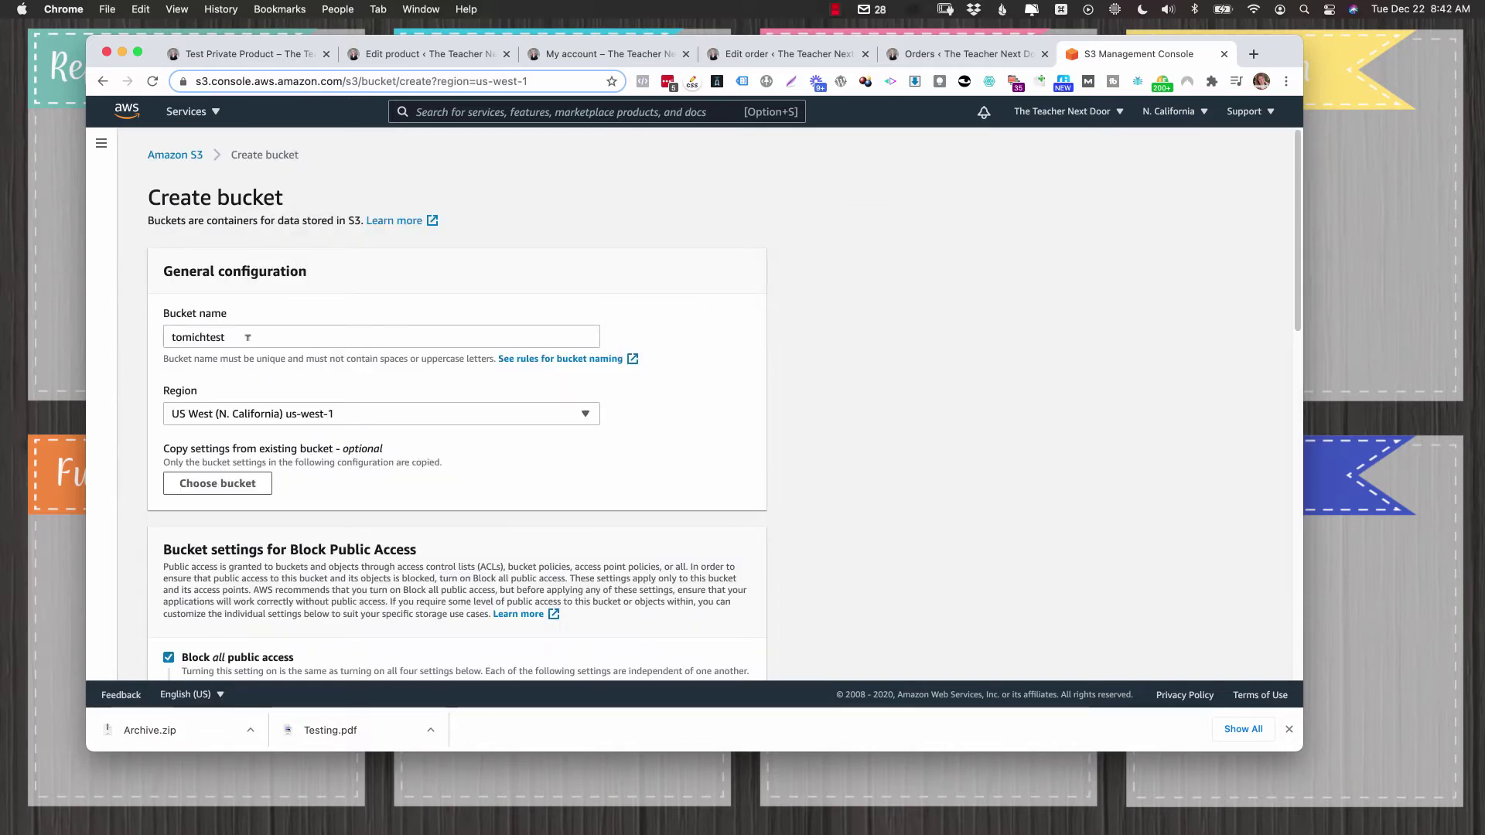
click(217, 480)
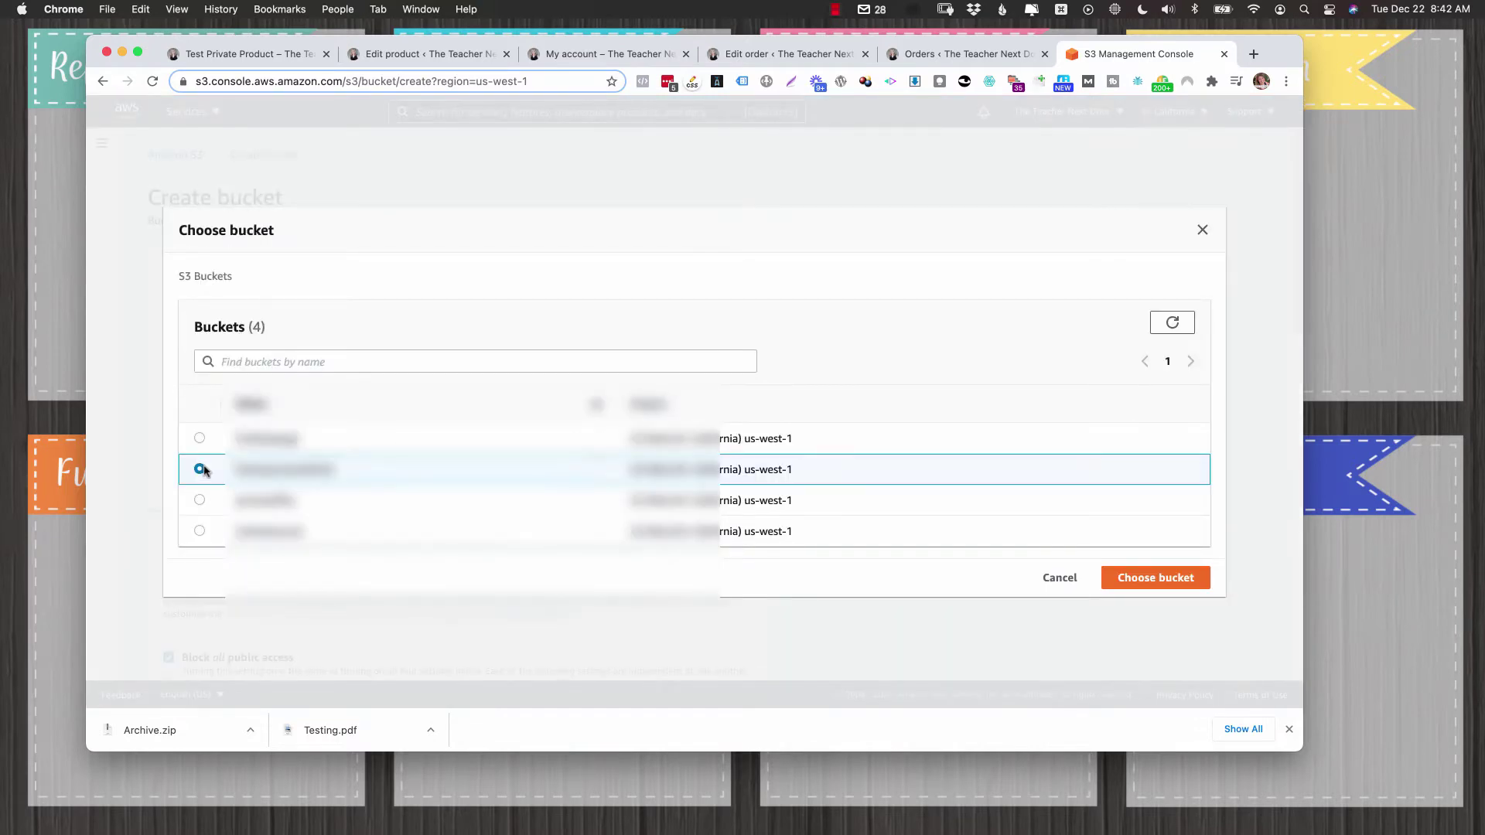
click(1151, 579)
scroll(169, 320, down, 6)
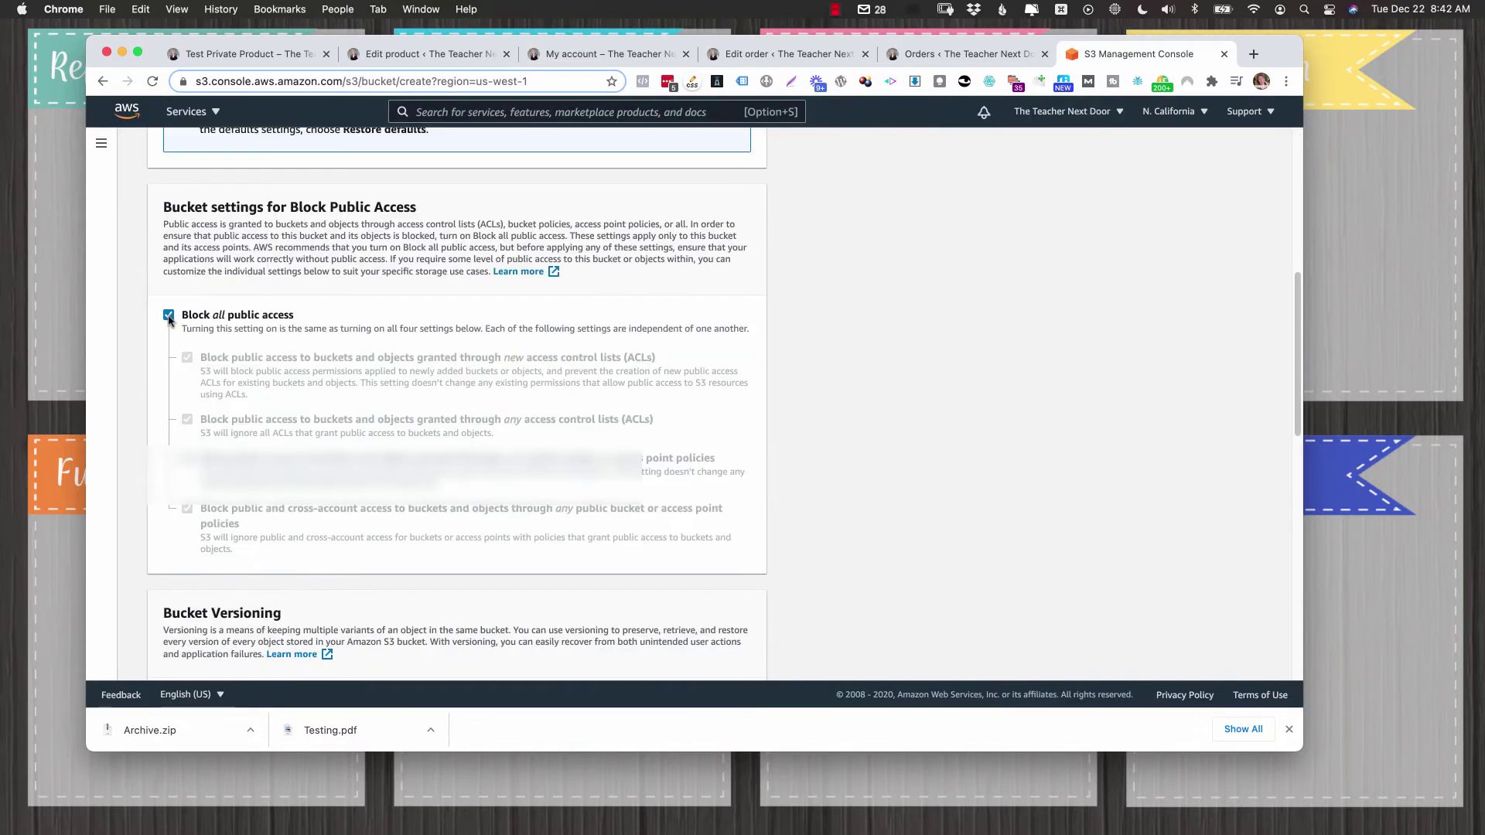
click(169, 316)
scroll(348, 379, down, 4)
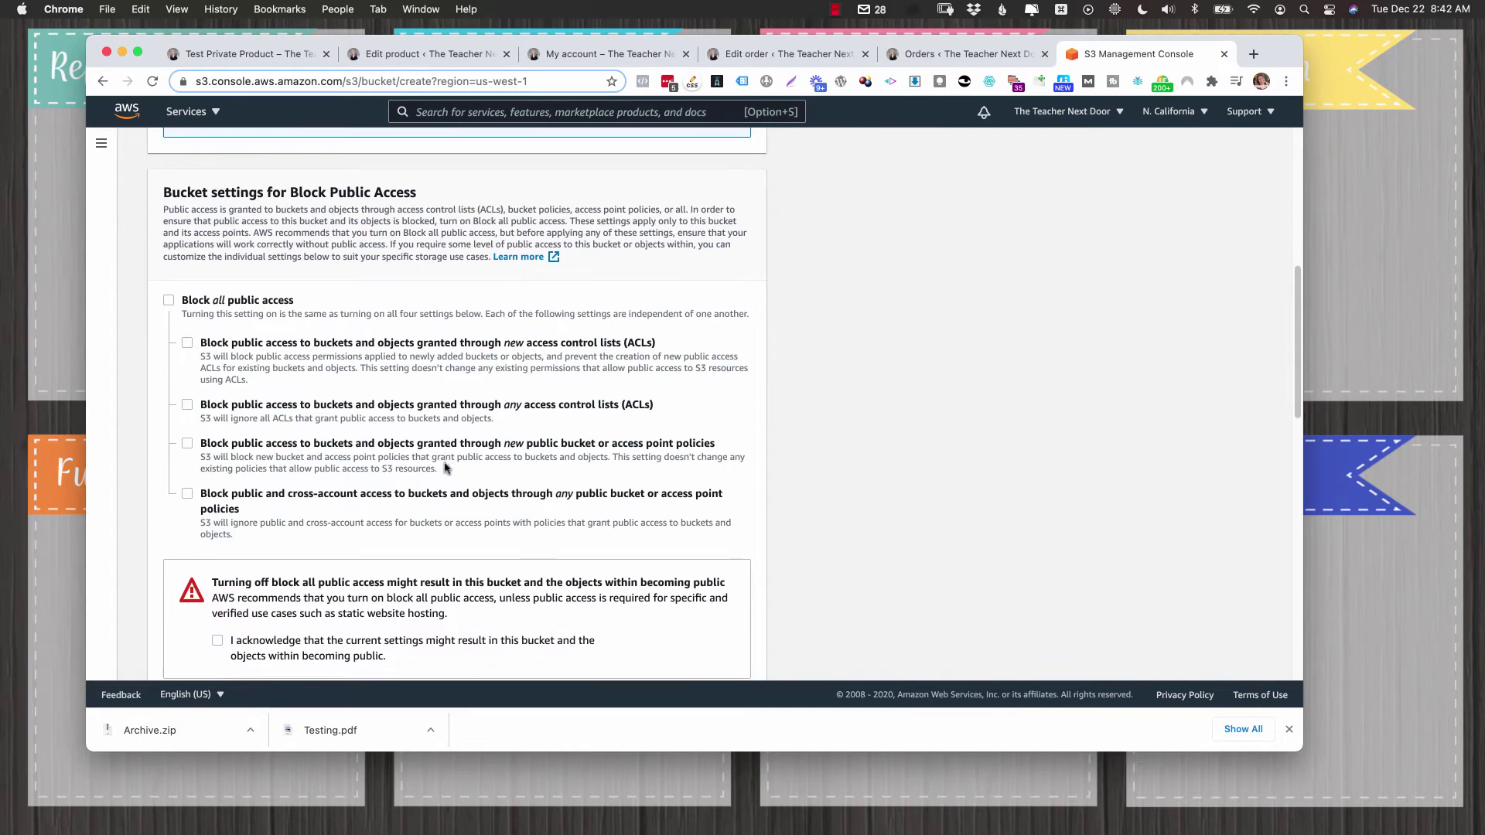
click(218, 496)
scroll(441, 544, down, 5)
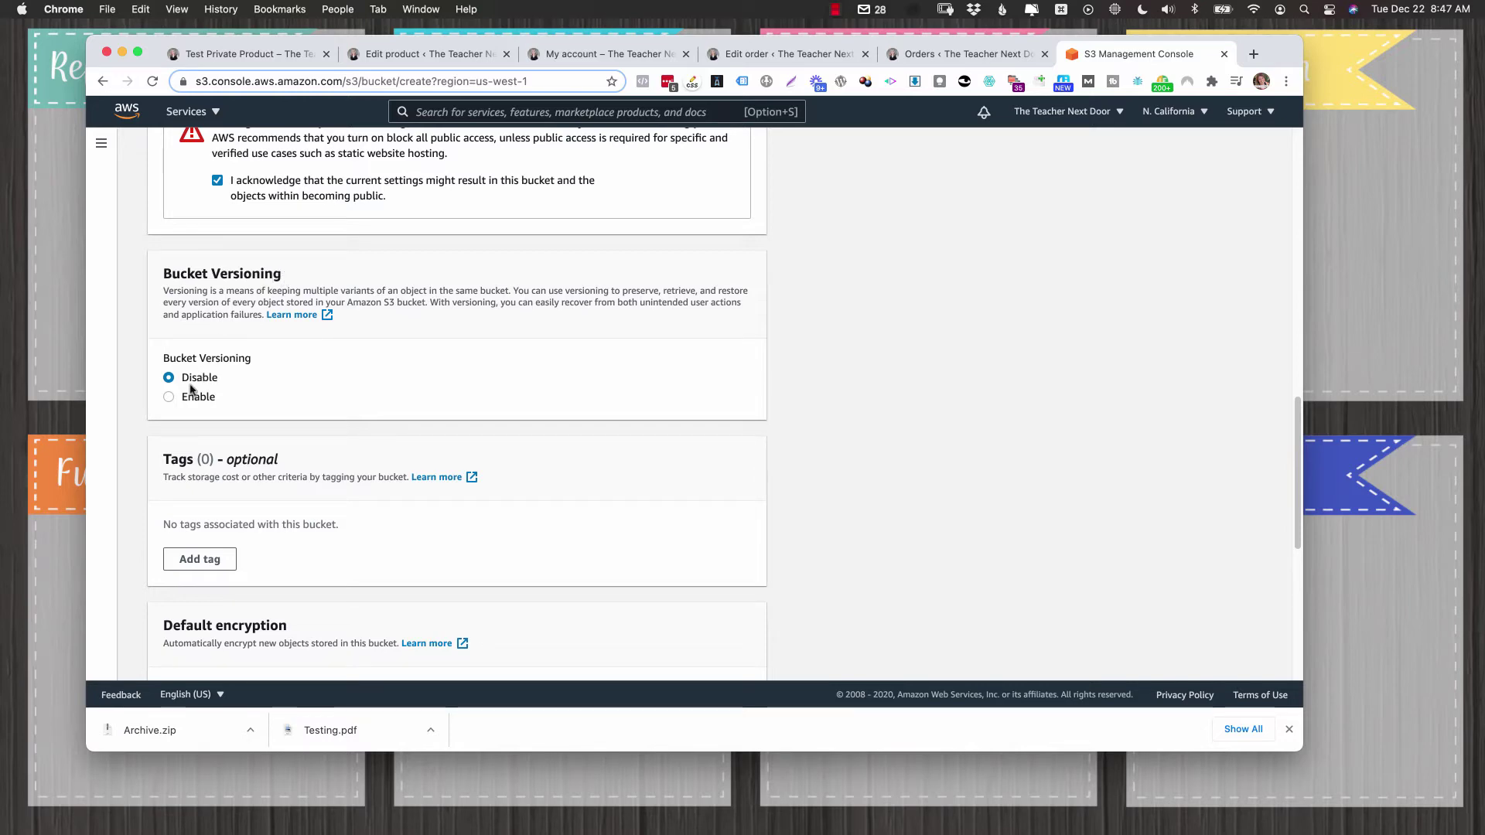
scroll(503, 263, down, 6)
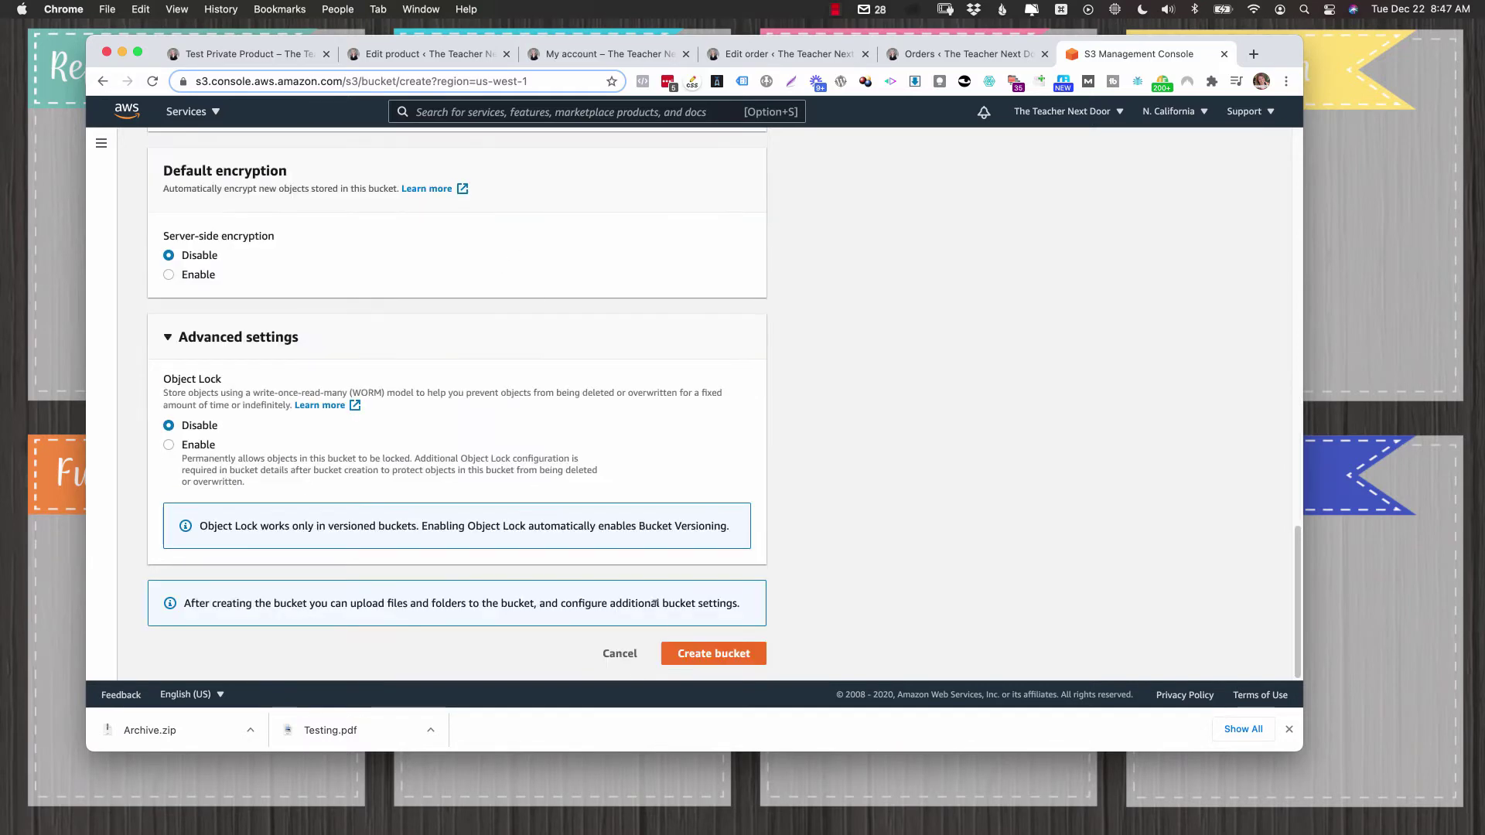
click(731, 657)
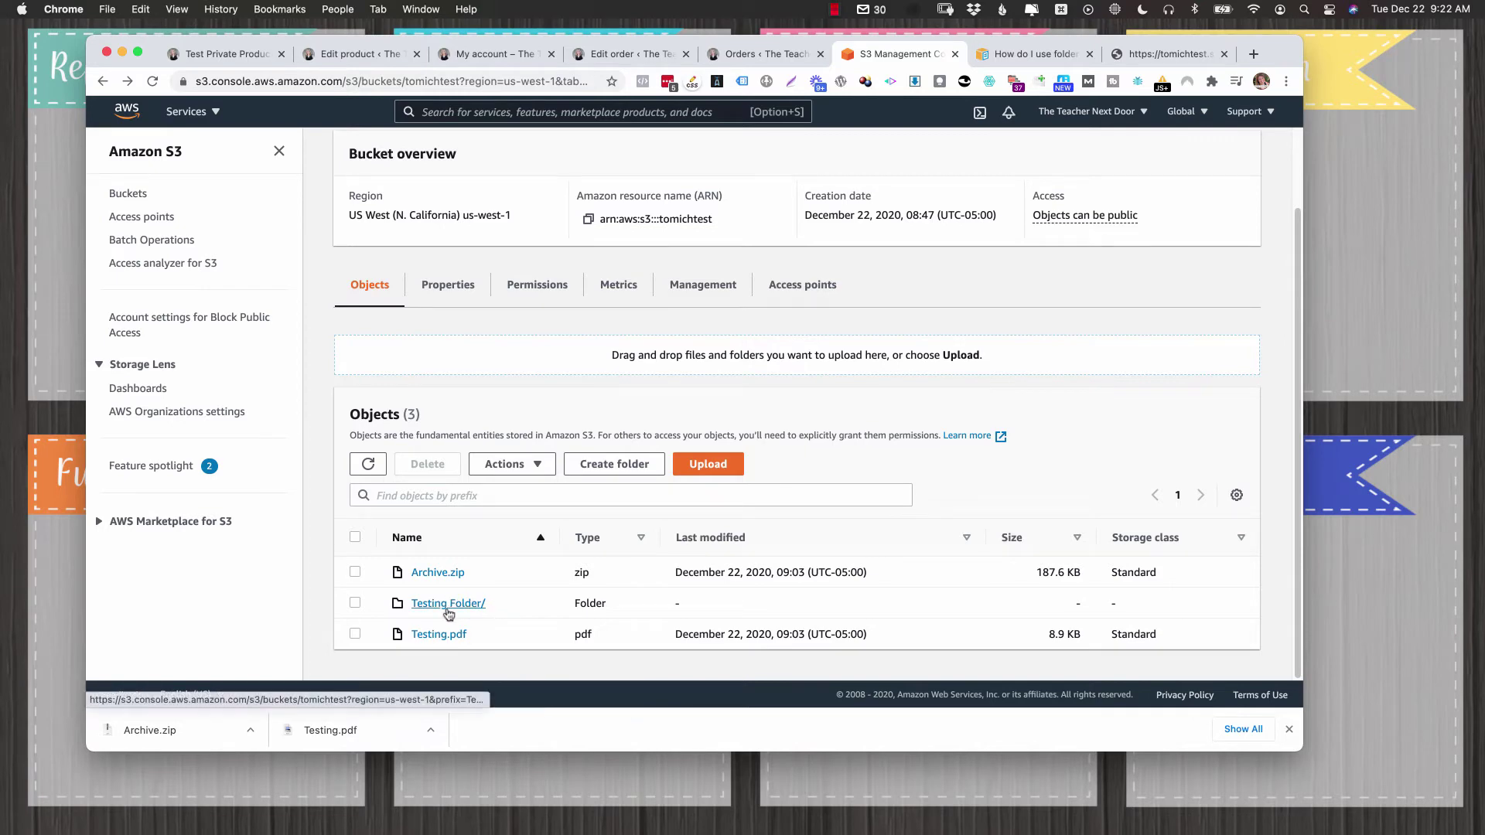
- Close the folder help article and open the copied S3 file link in a new tab
click(1089, 53)
click(1029, 54)
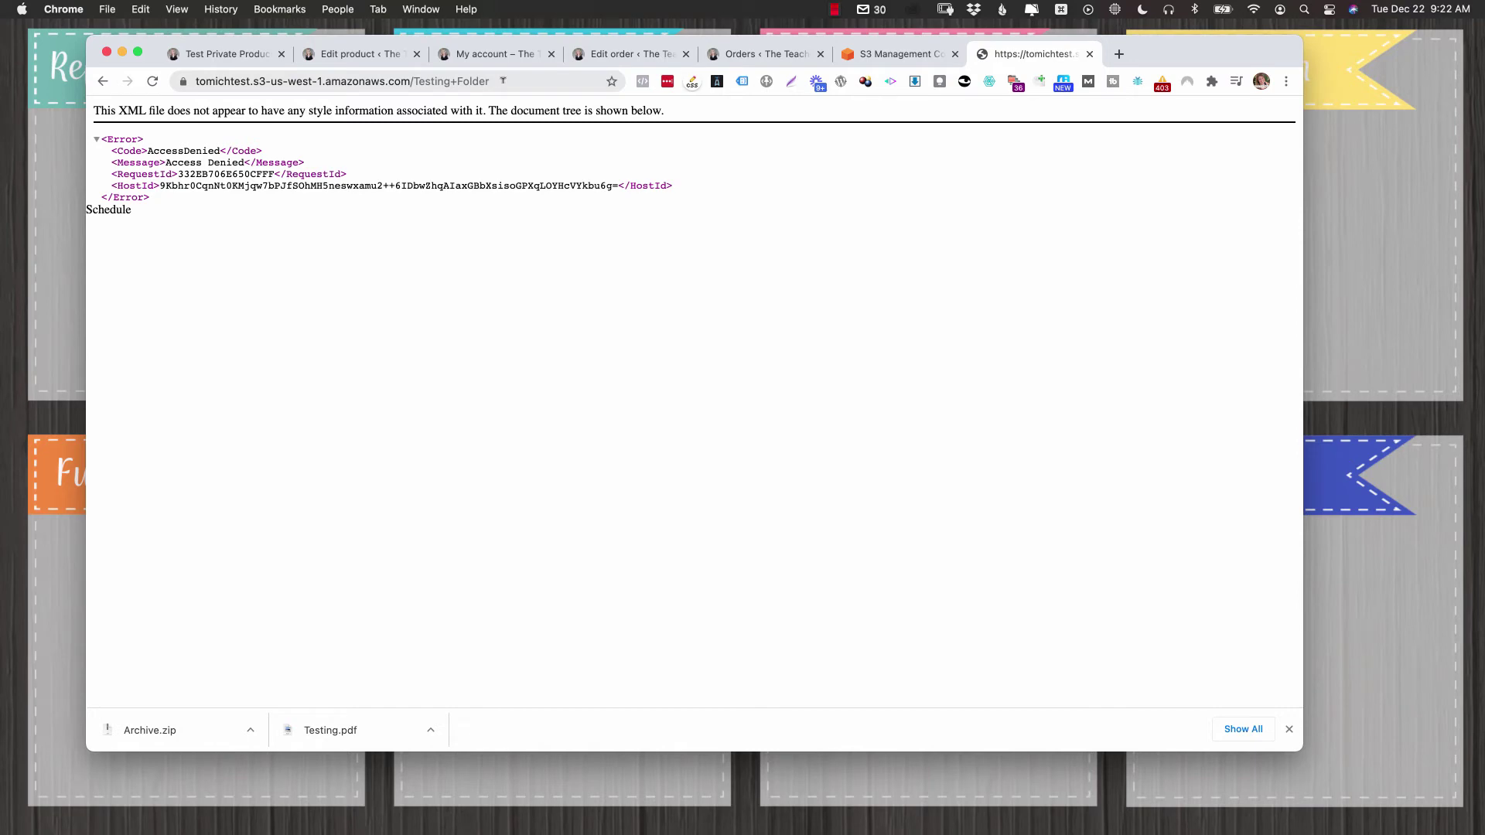
key(super+t)
text(https://tomichtest.s3-us-west-1.amazonaws.com/Testing+Folder/Testing+copy+2.pdf)
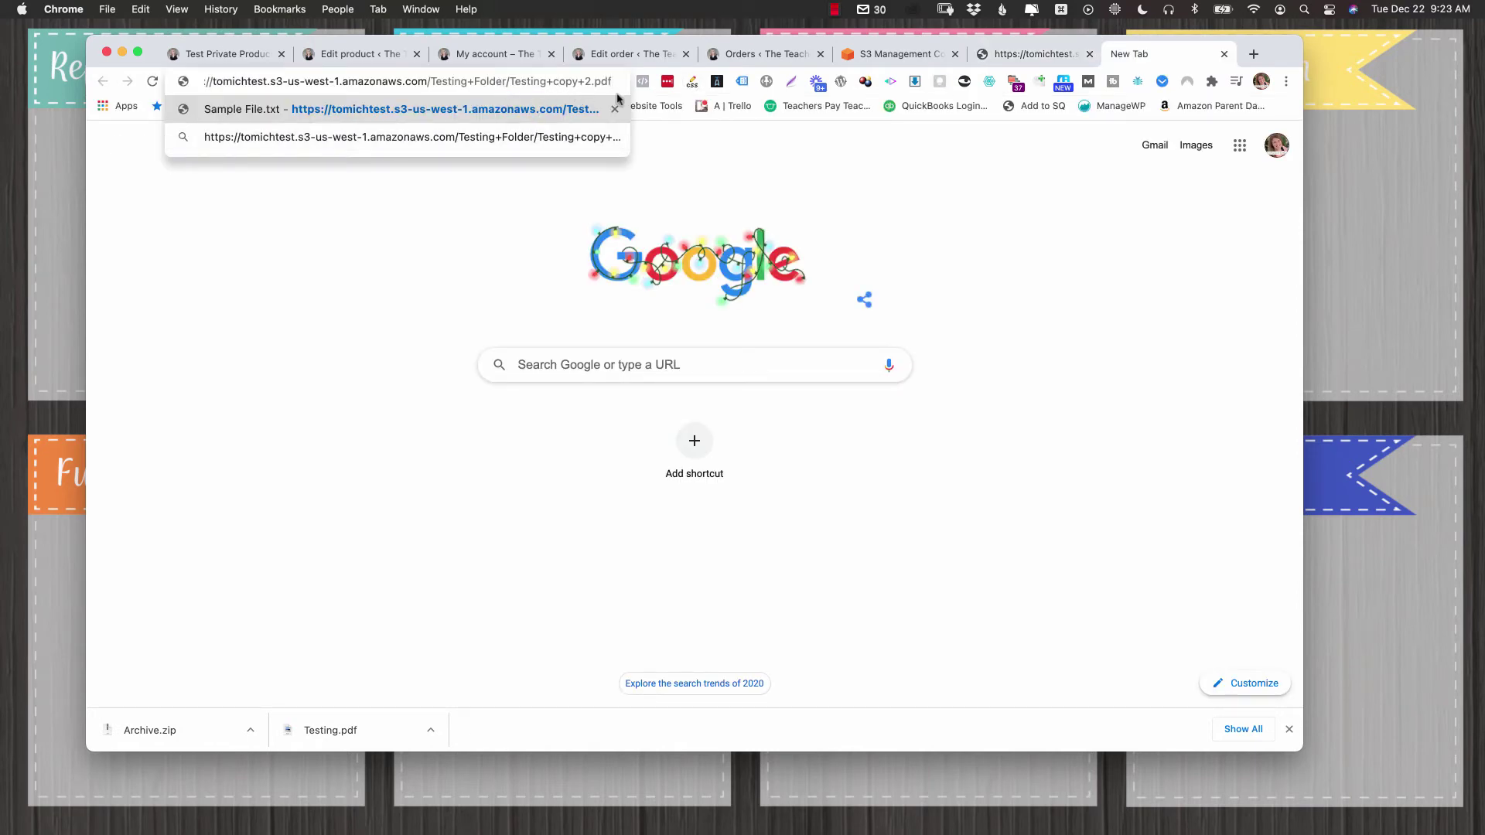
key(Return)
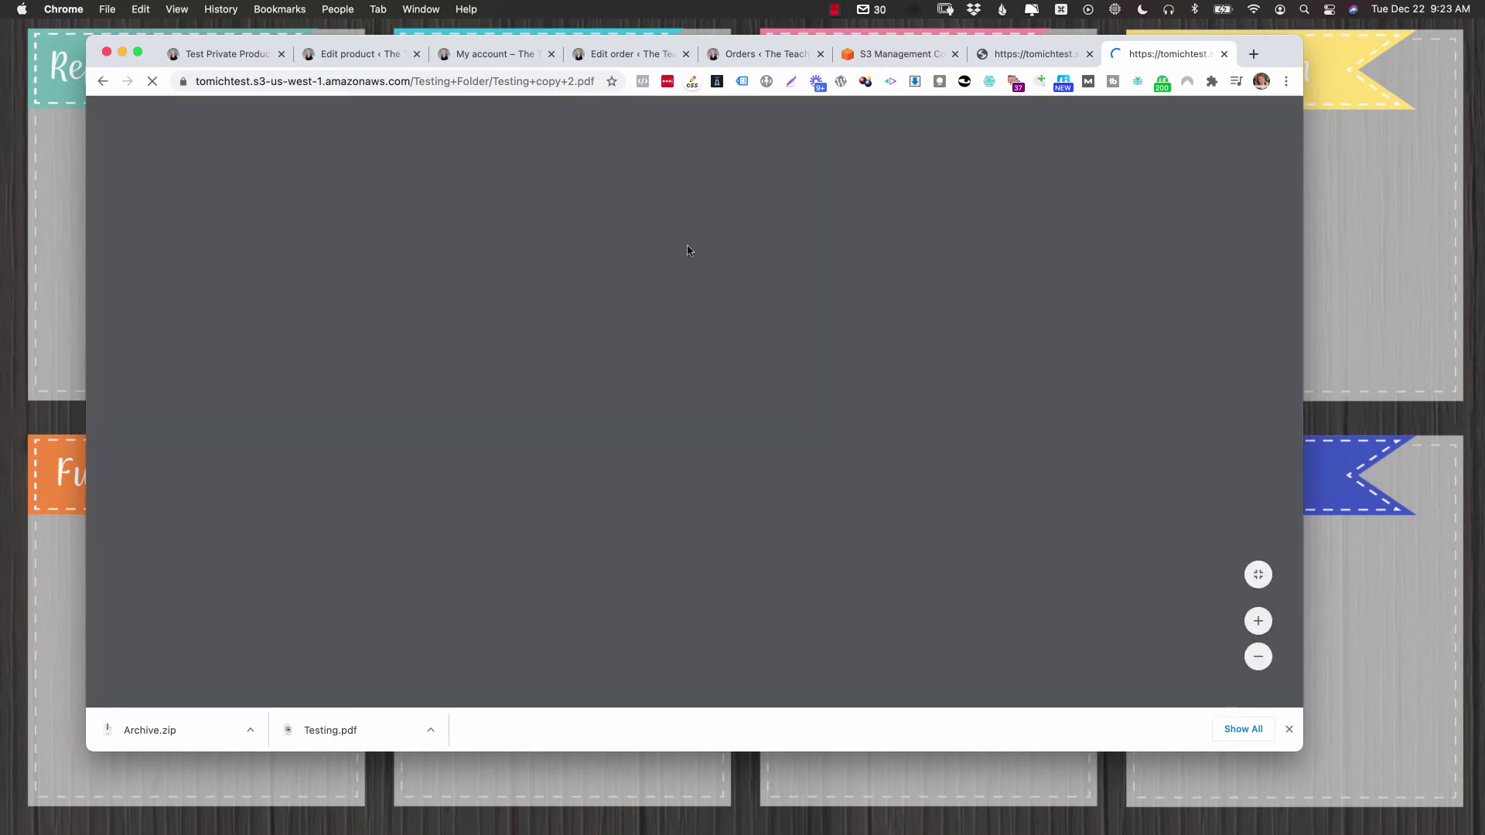
- Close the AccessDenied and Sample File.txt tabs to return to tomichtest's objects
key(super+alt+Left)
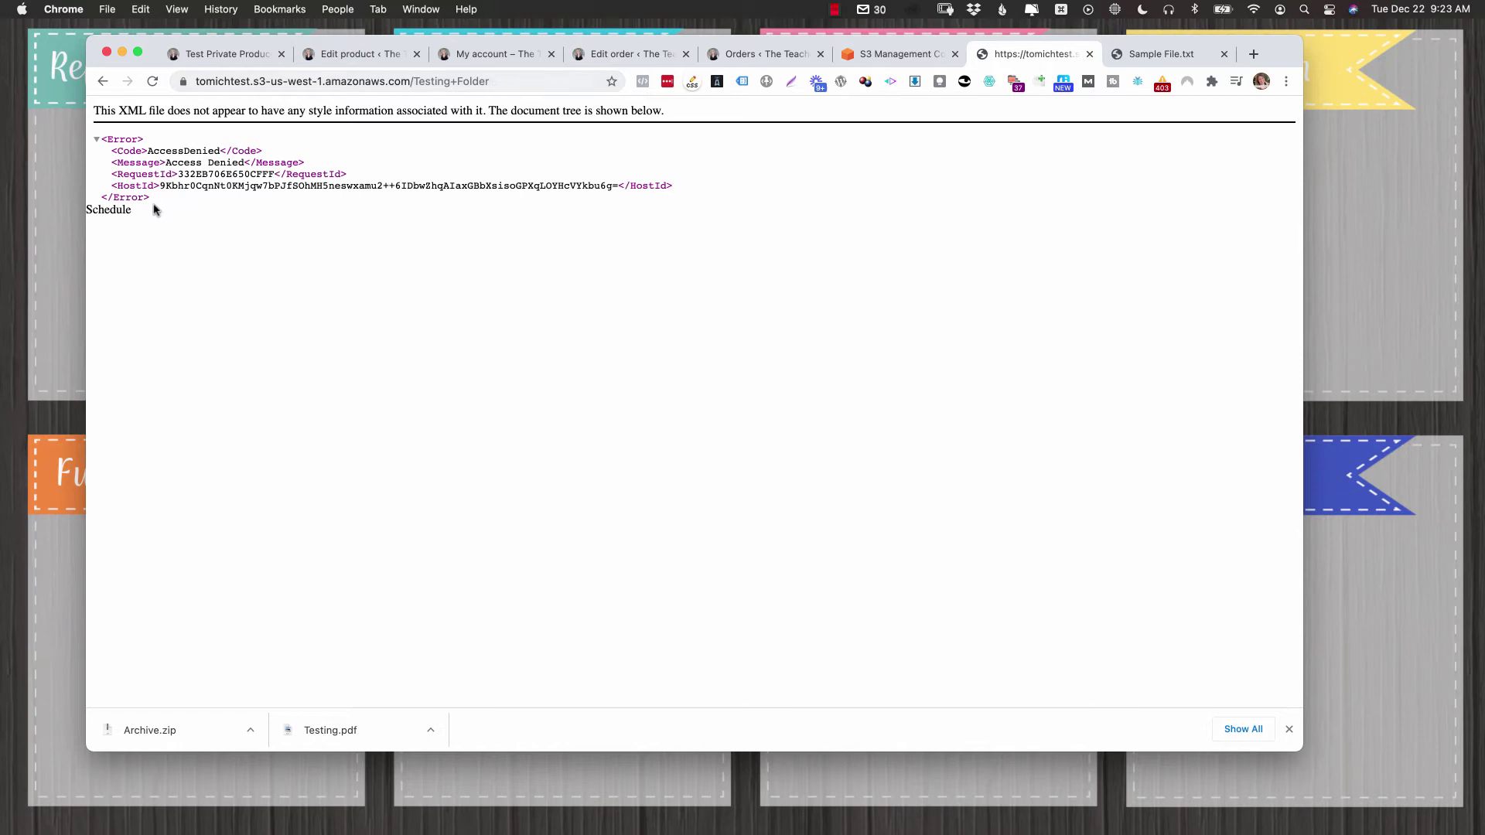
click(1088, 54)
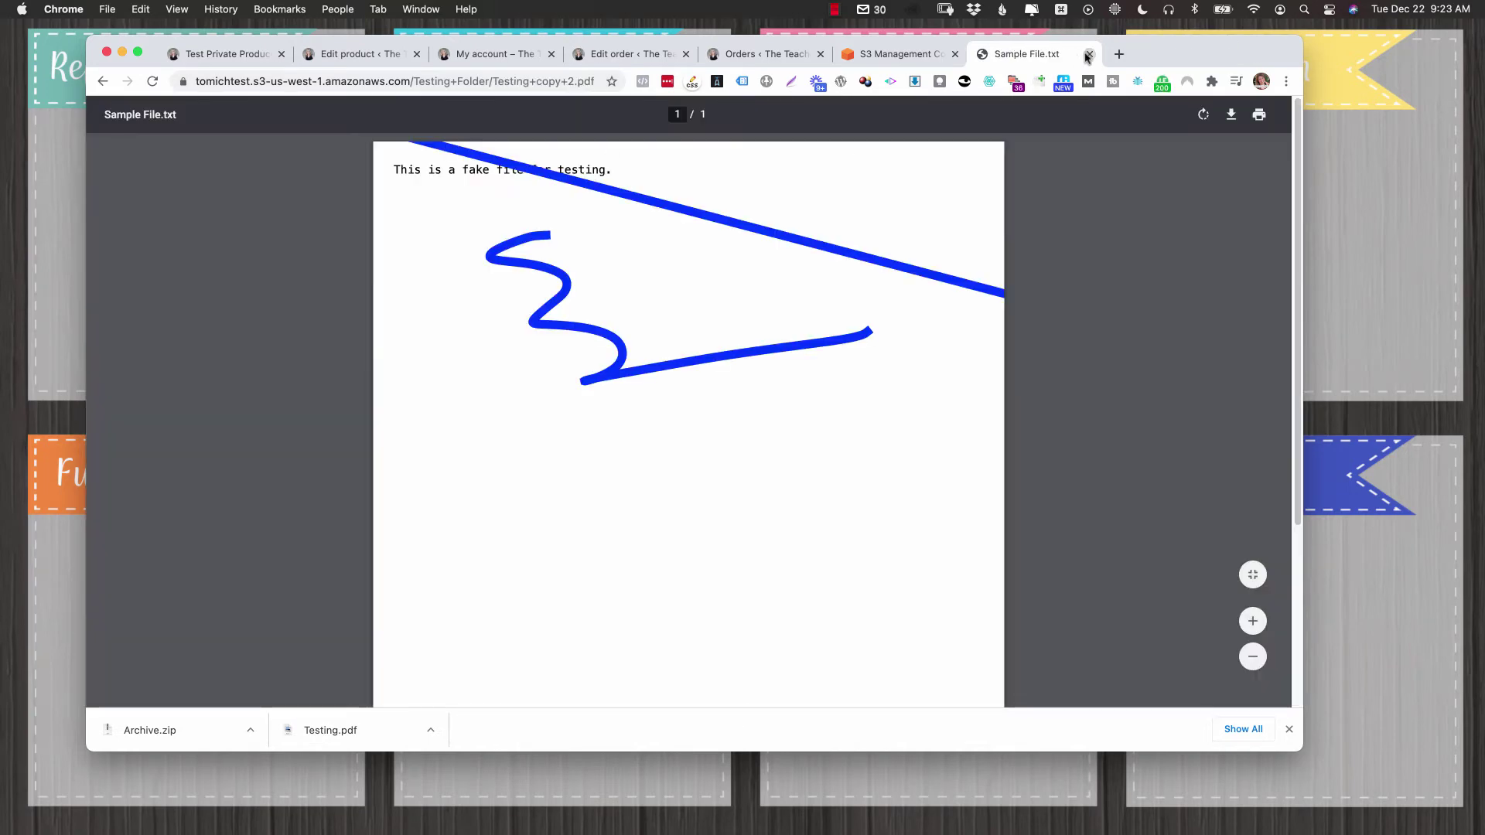
click(1089, 54)
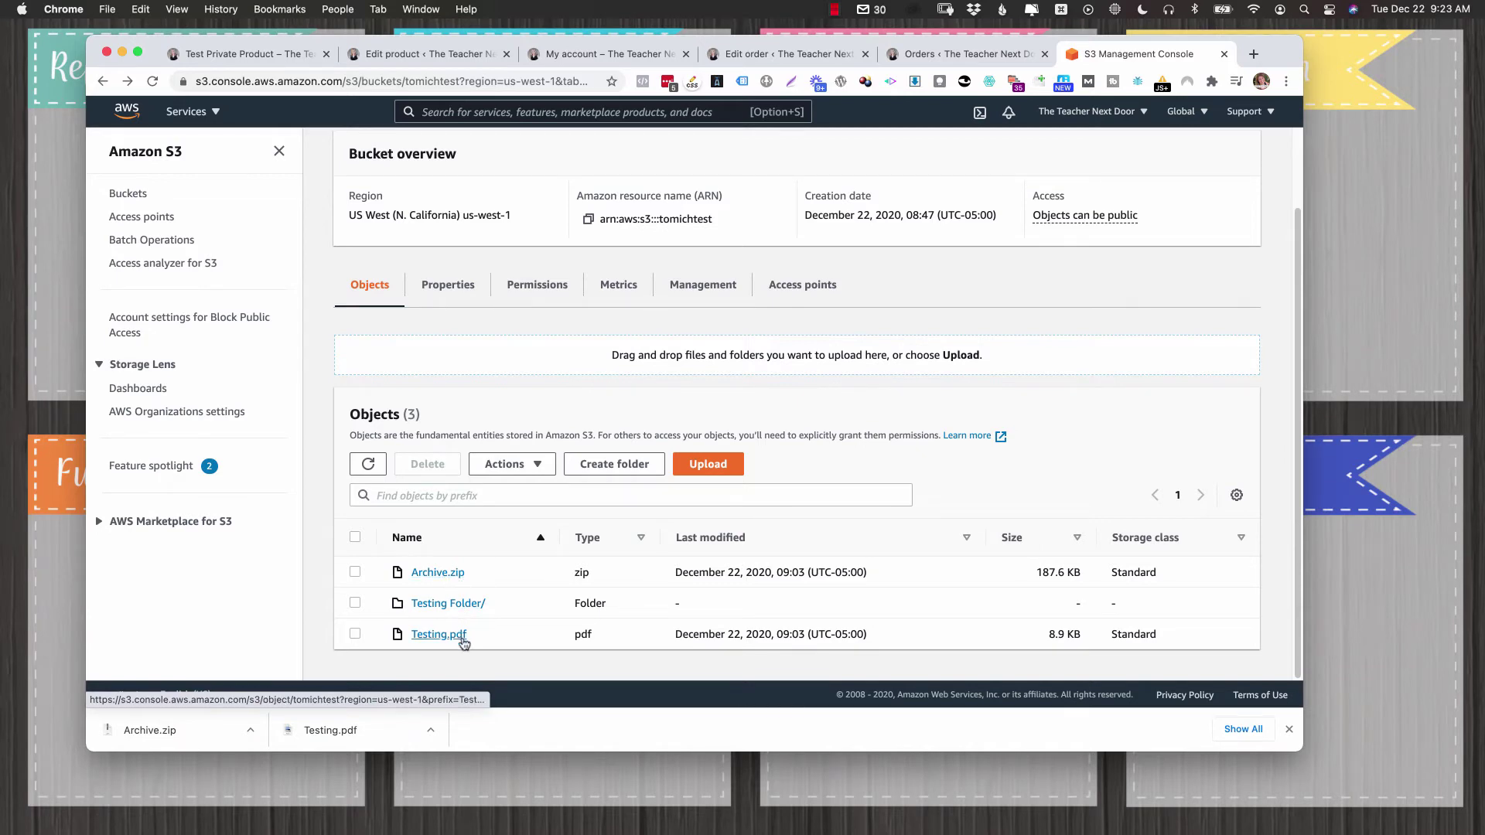
- Close the edited Testing.pdf marked 'New' in Preview
key(super+2)
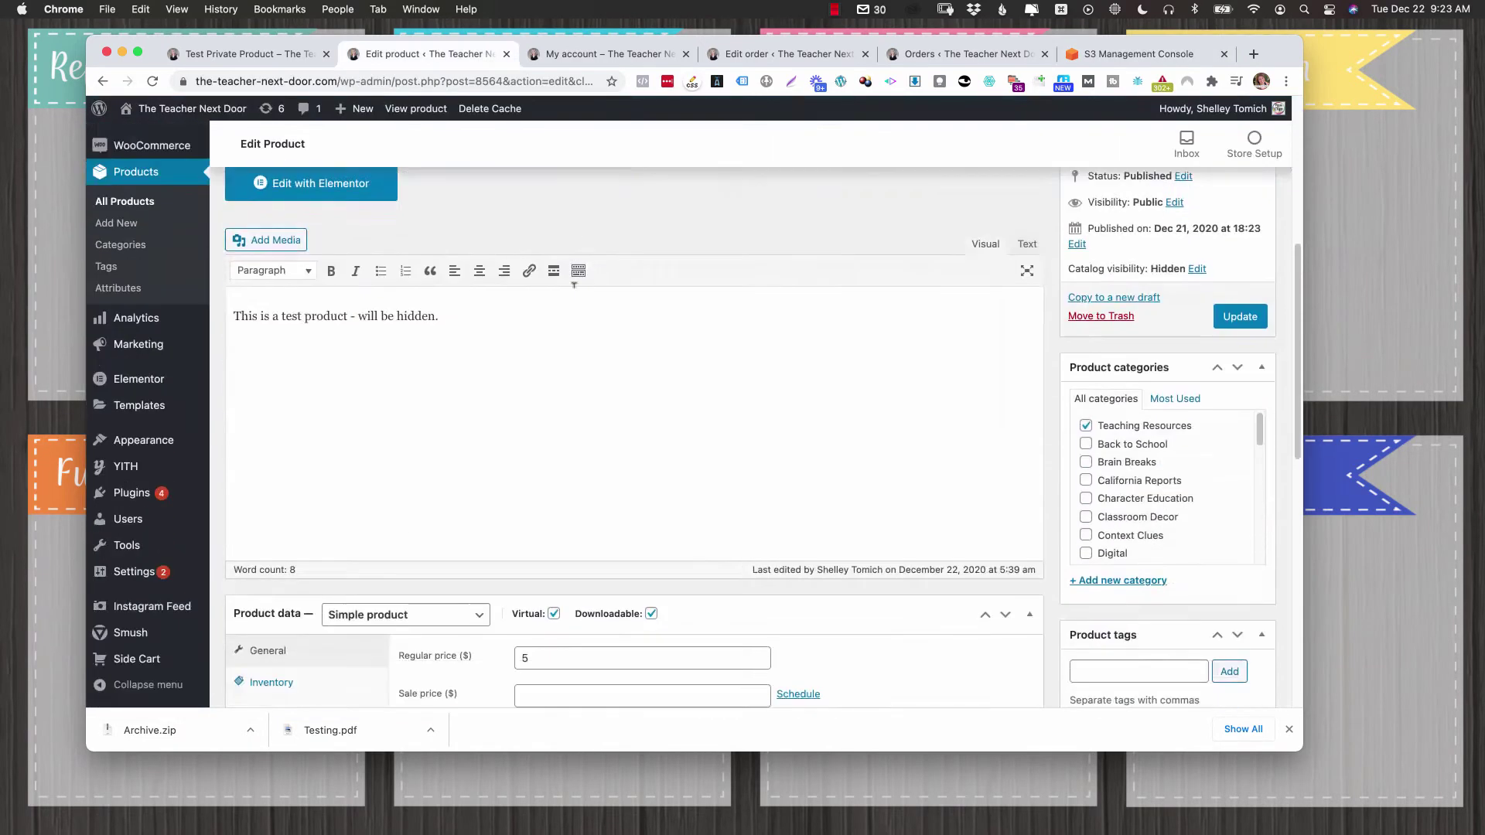
scroll(565, 301, down, 6)
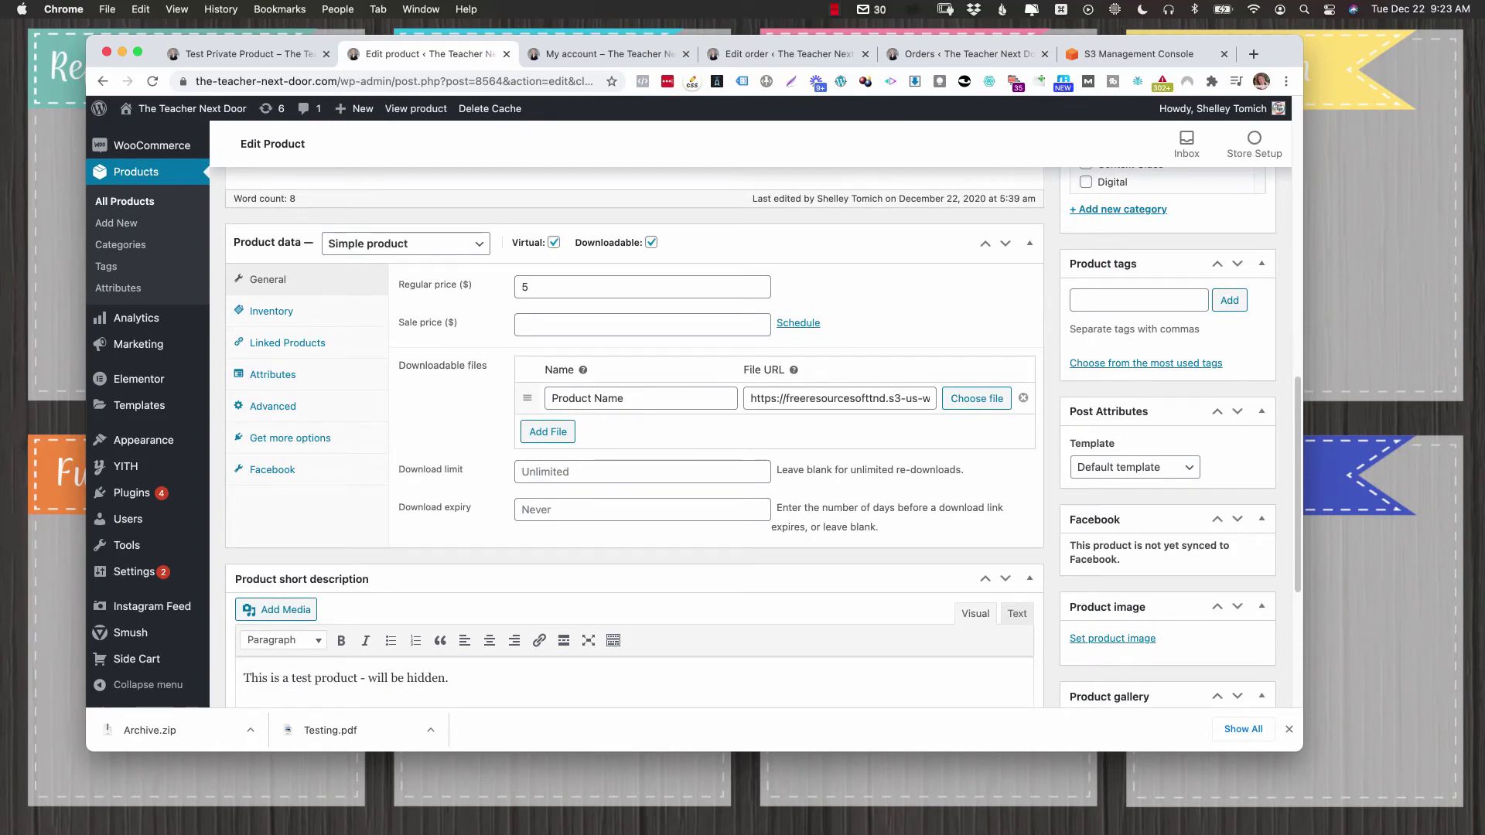
key(super+Tab)
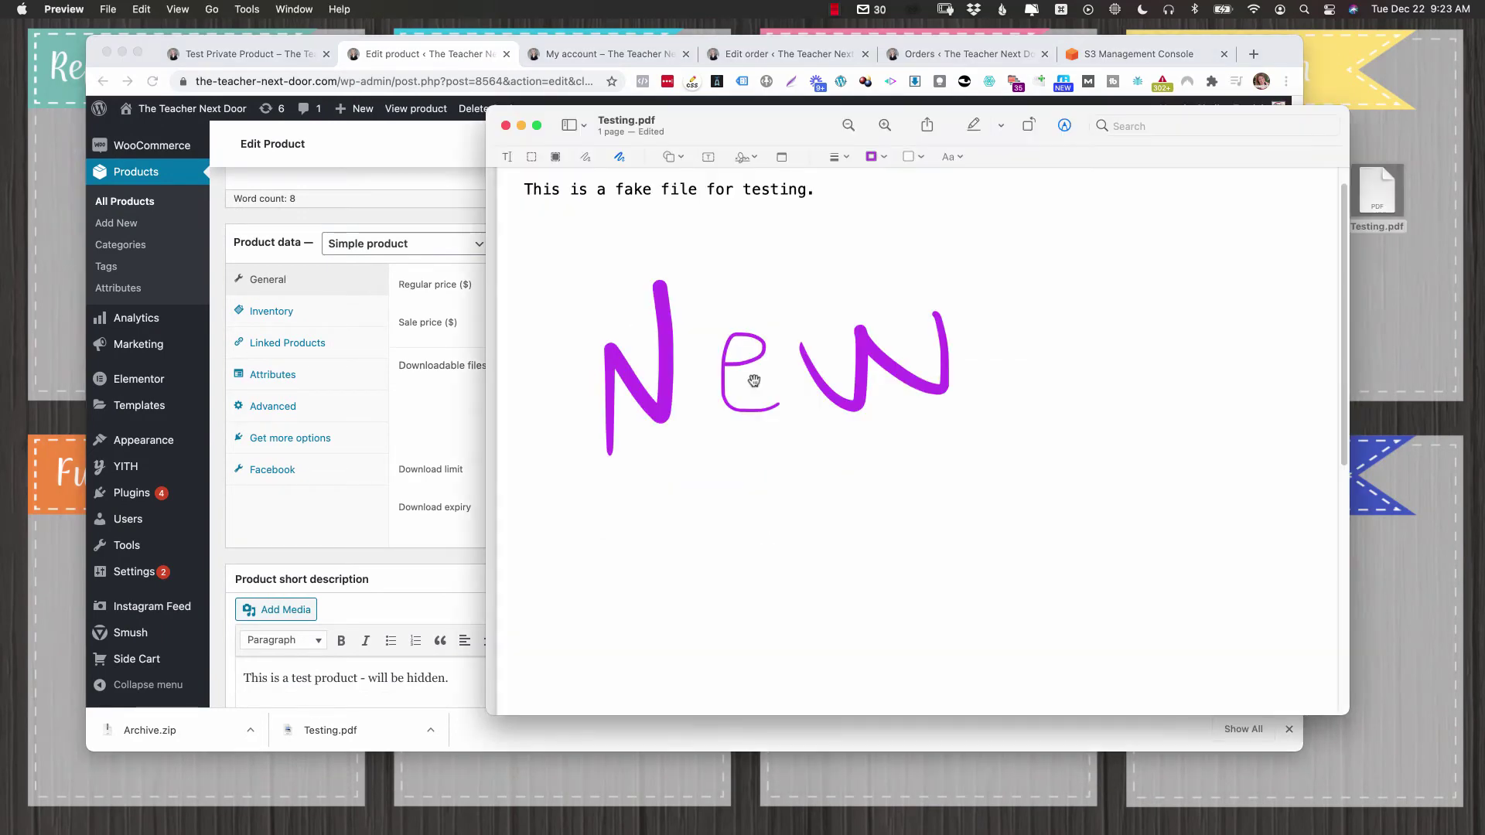
click(506, 126)
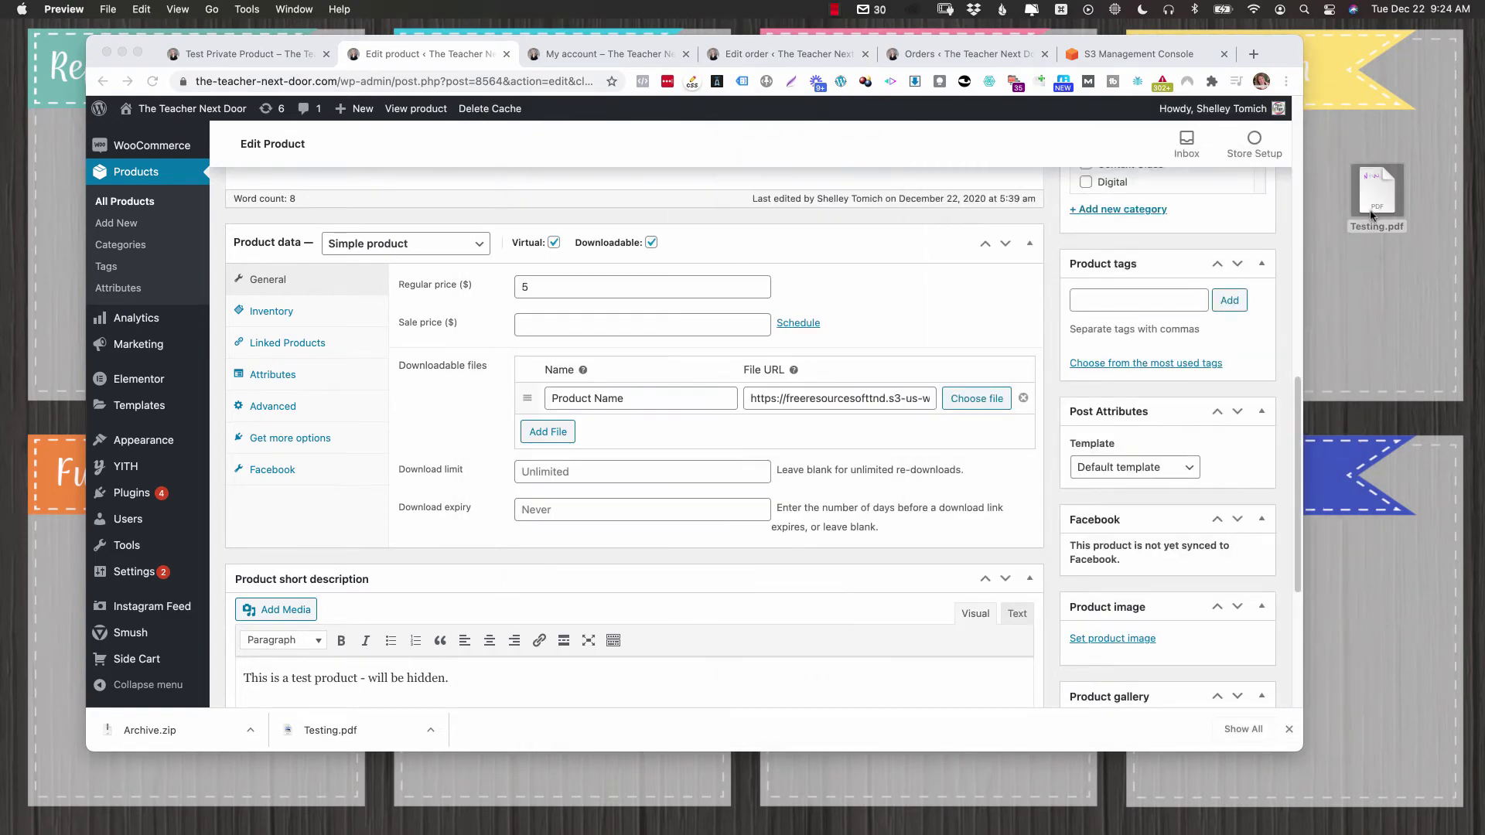
- Rename the desktop Testing.pdf to Testing New.pdf and go back to the S3 bucket
click(1371, 215)
key(Return)
key(Right)
text(New)
key(Return)
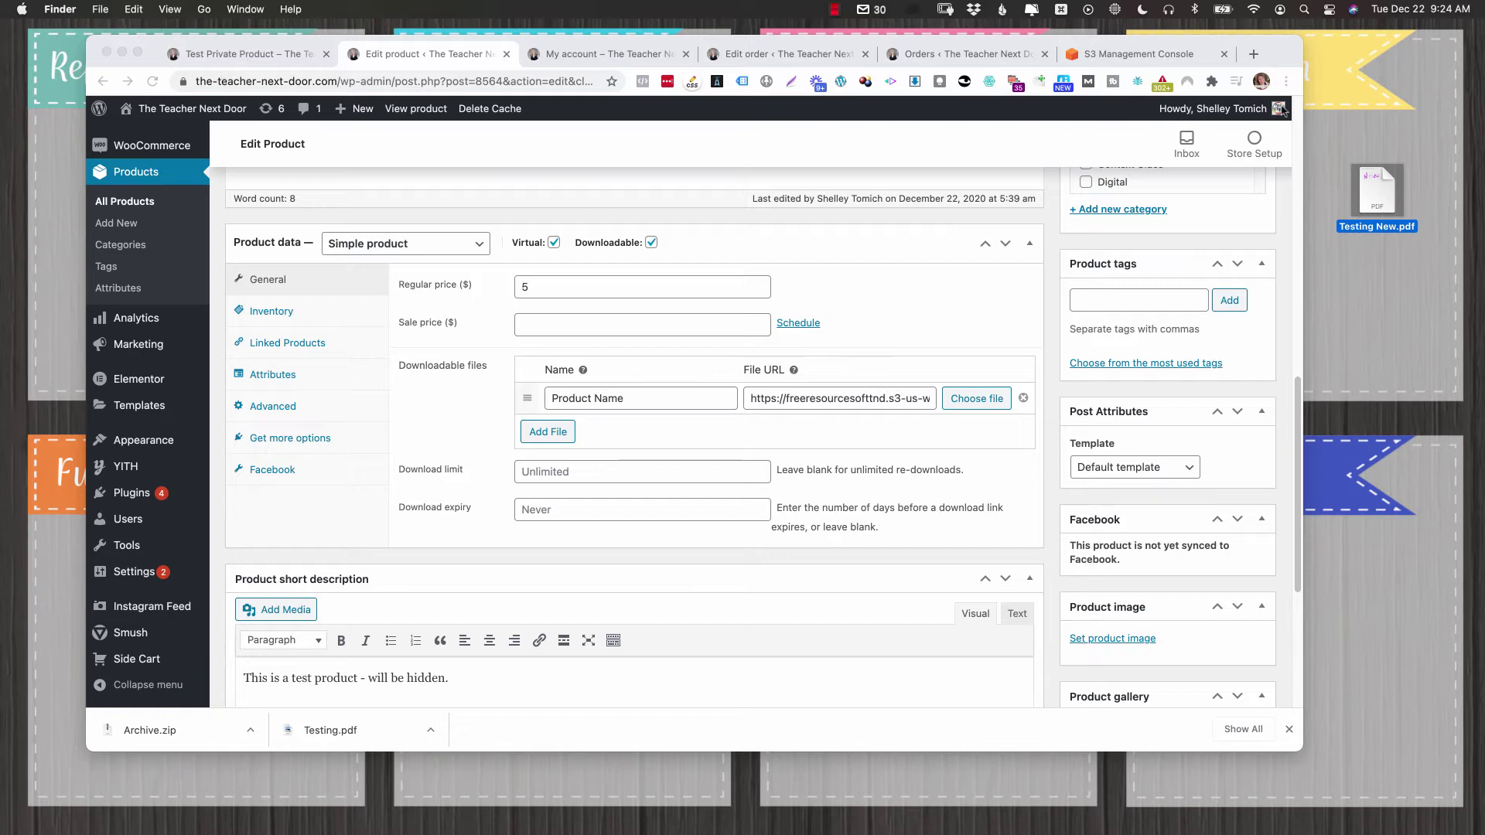
click(1158, 55)
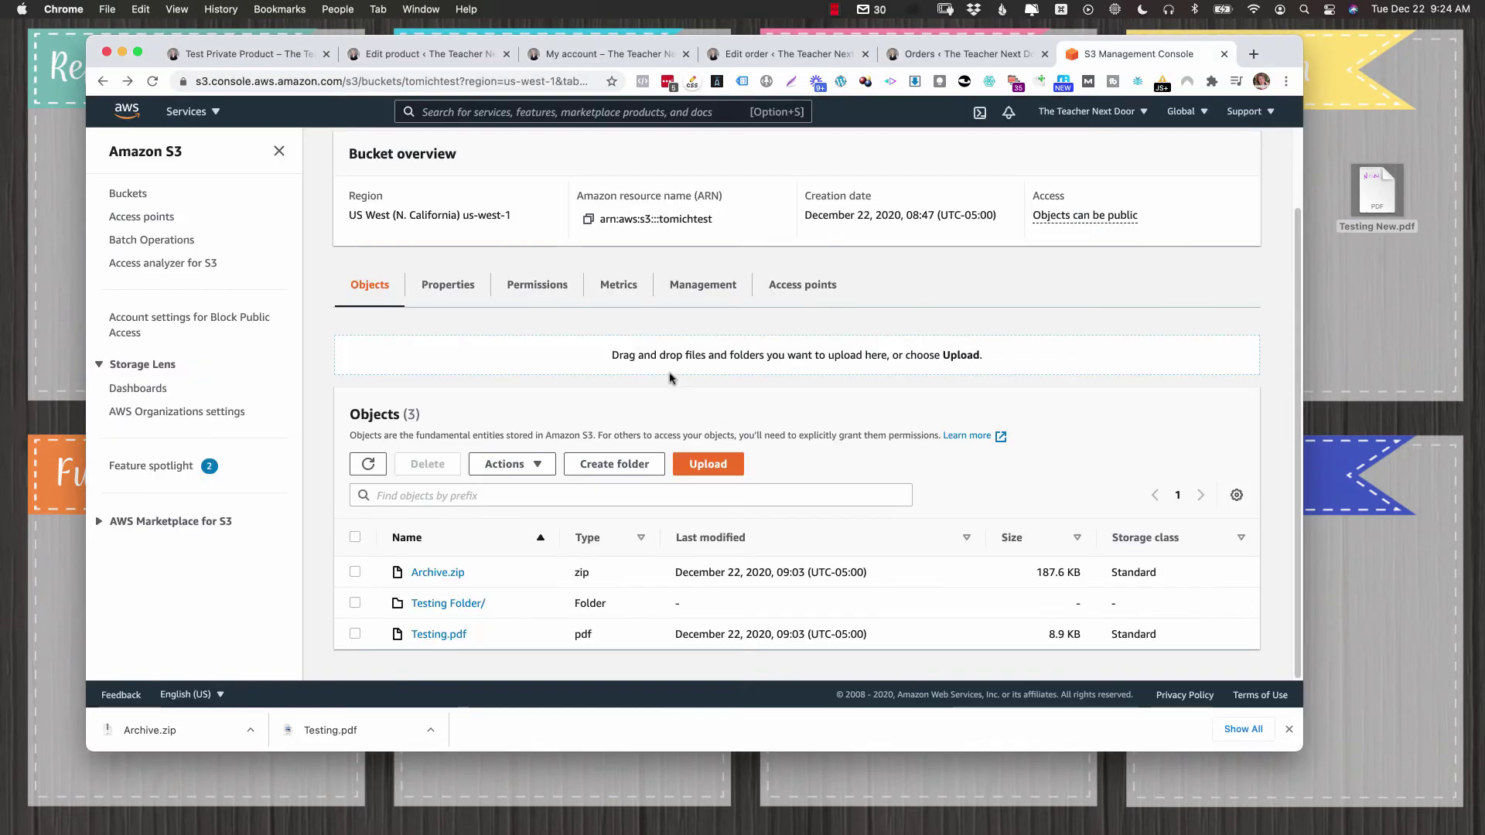
- Upload Testing New.pdf to tomichtest with Everyone Read access and the public-access acknowledgement
drag(1376, 190, 911, 358)
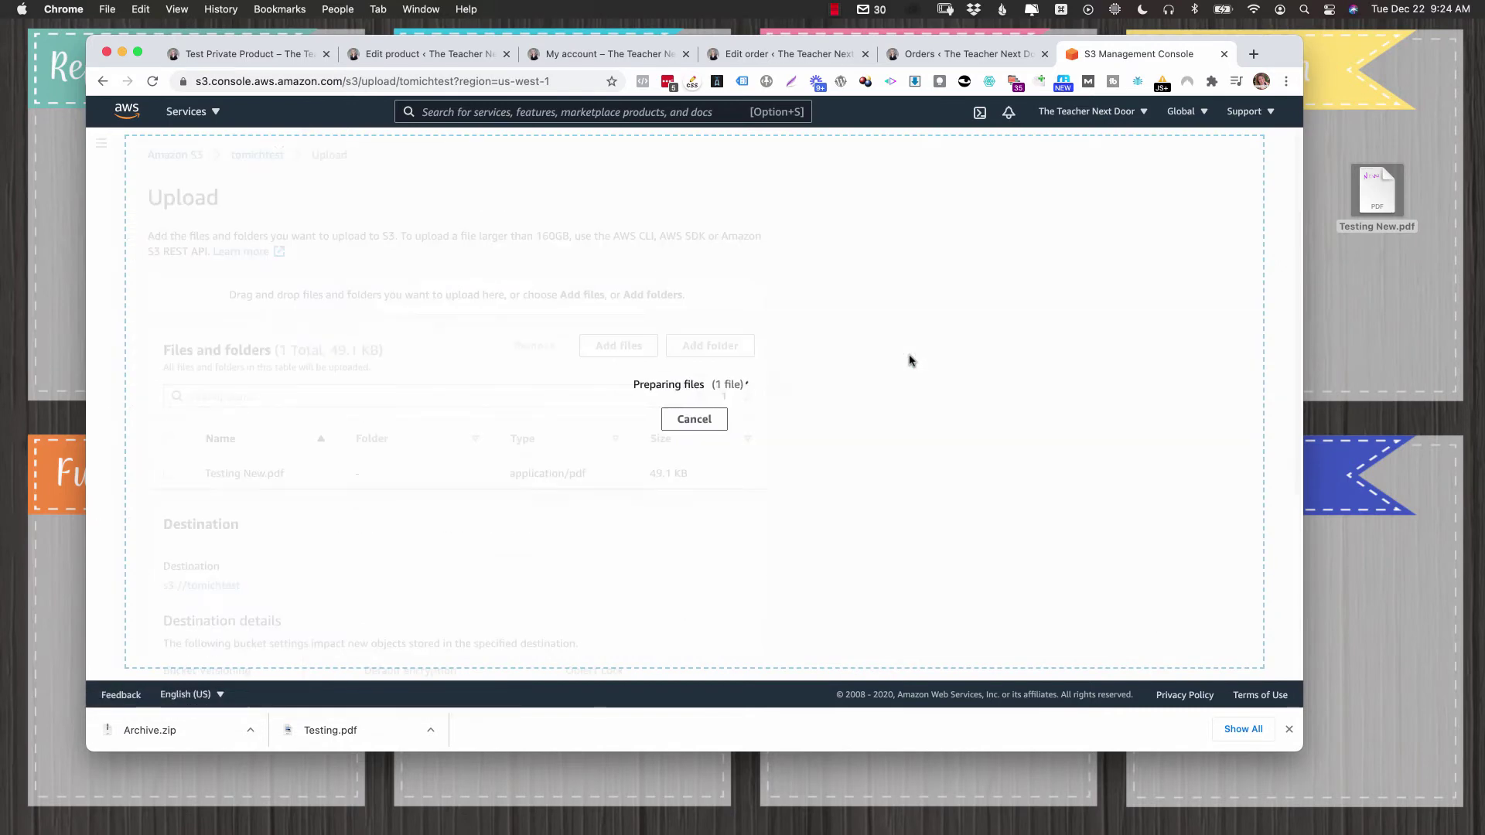
scroll(829, 304, down, 1)
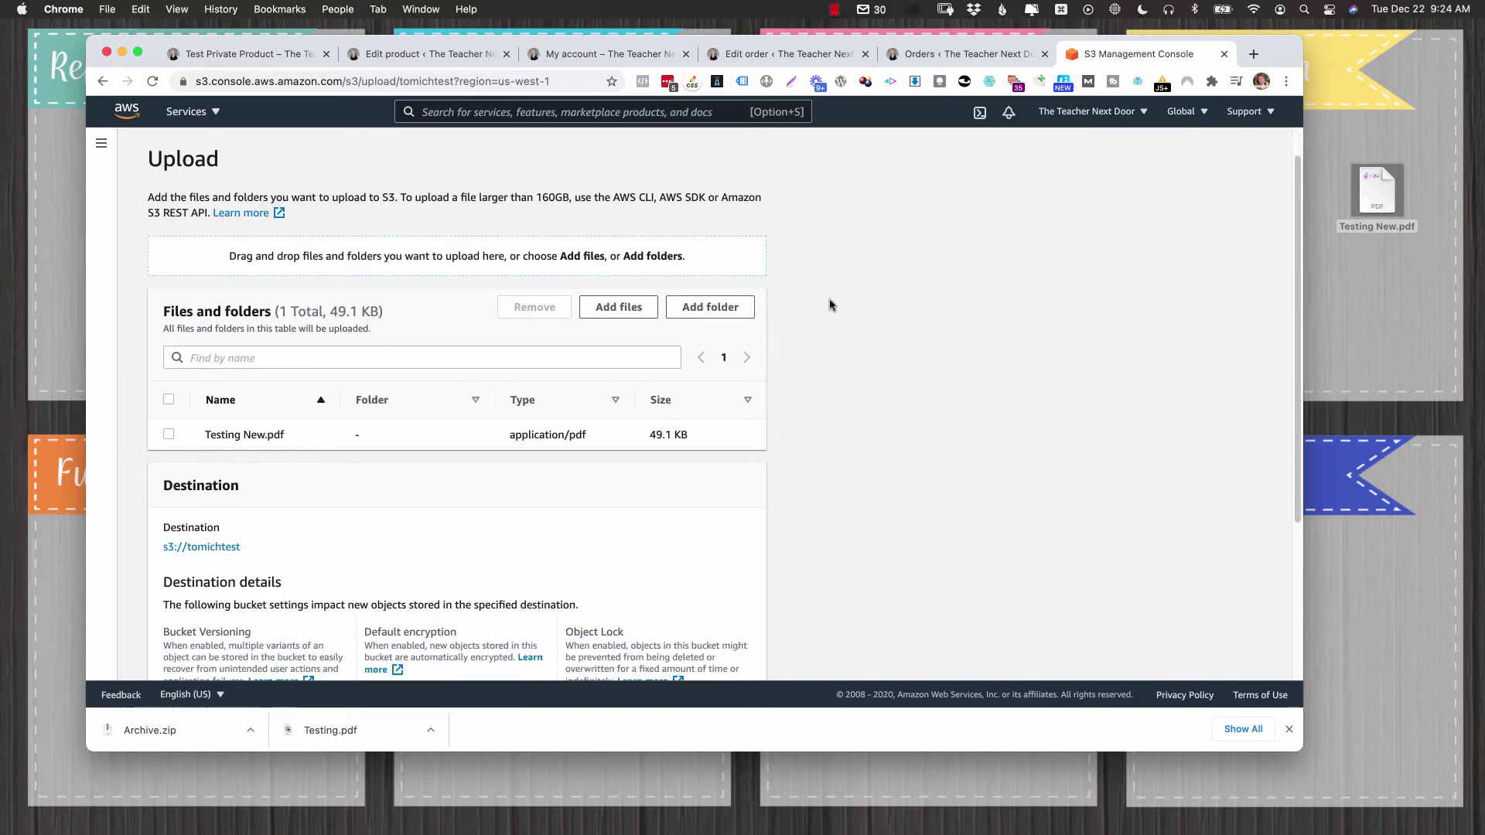
scroll(829, 304, down, 6)
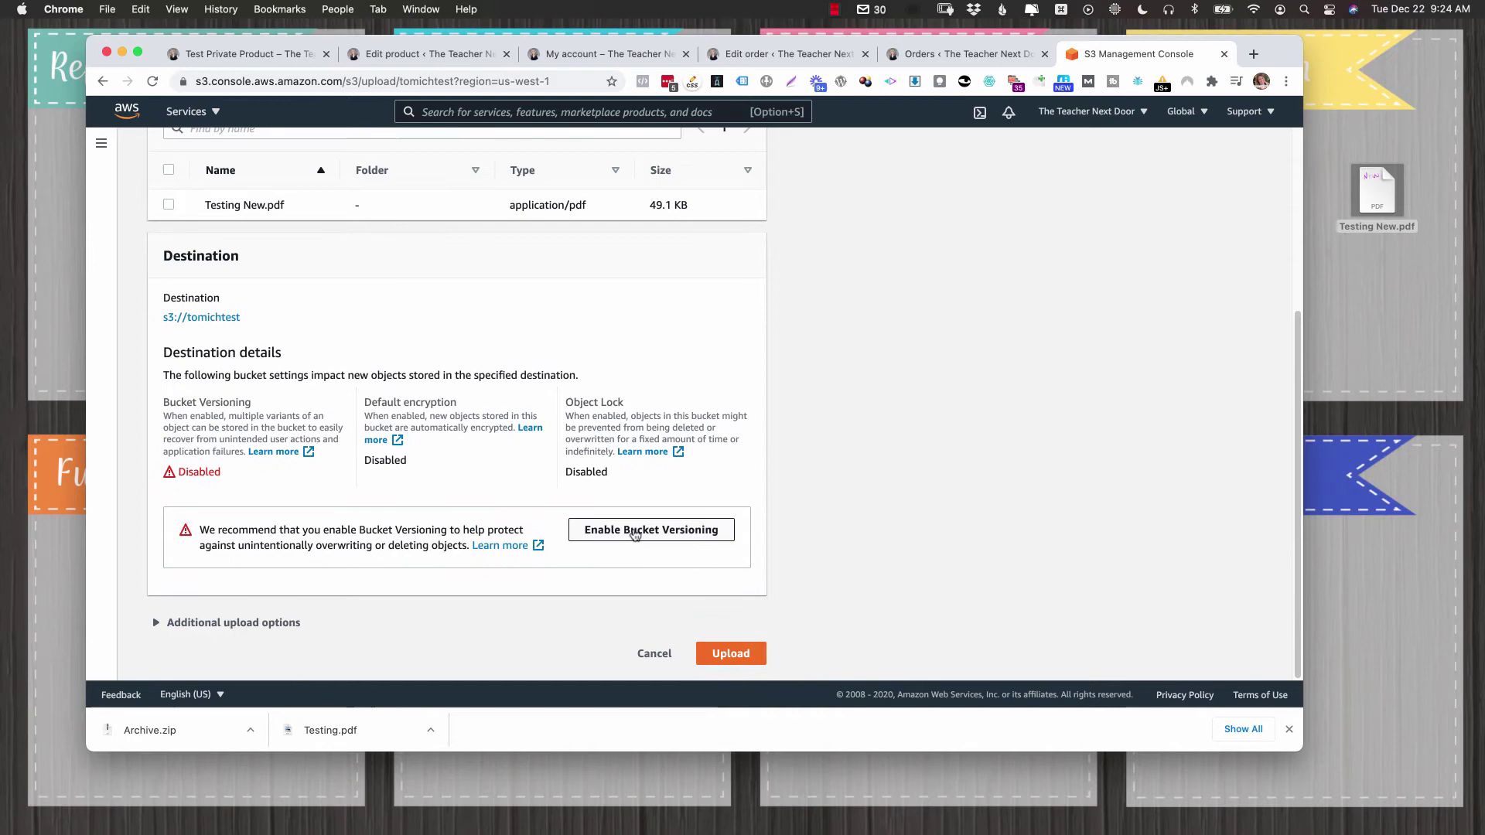
click(157, 624)
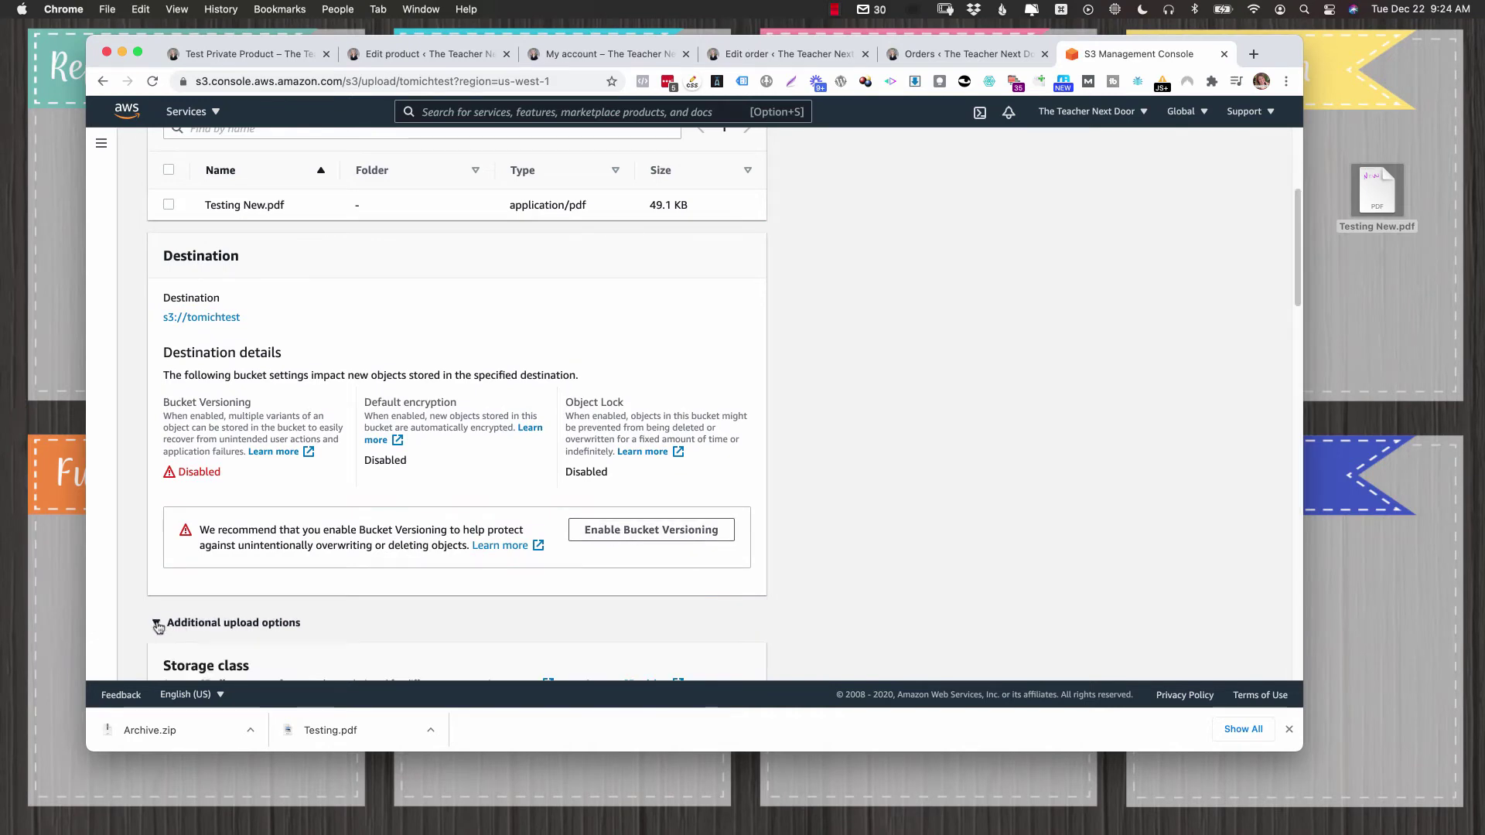
scroll(405, 380, down, 14)
scroll(405, 381, down, 6)
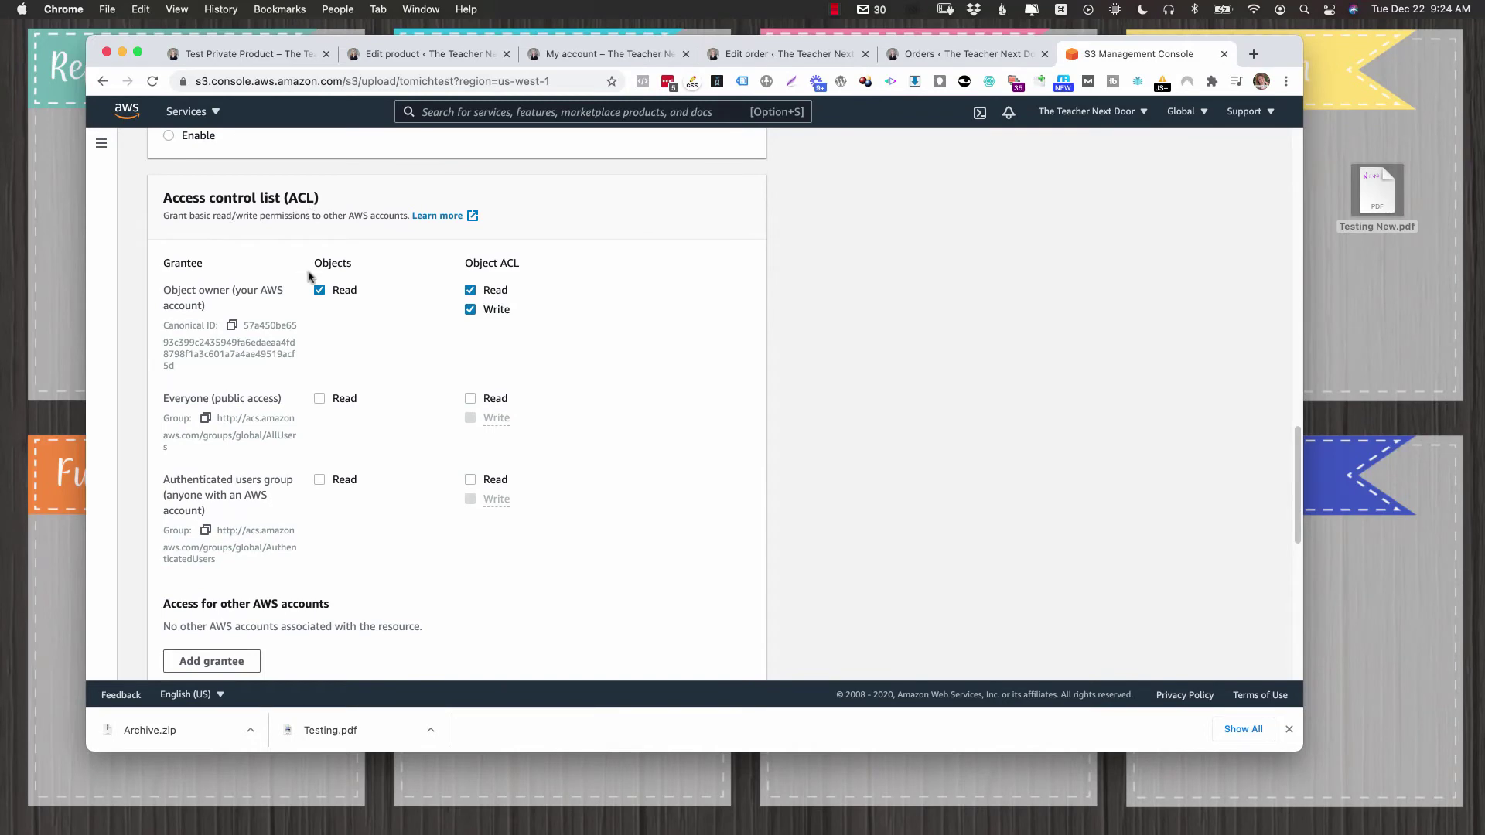
click(319, 399)
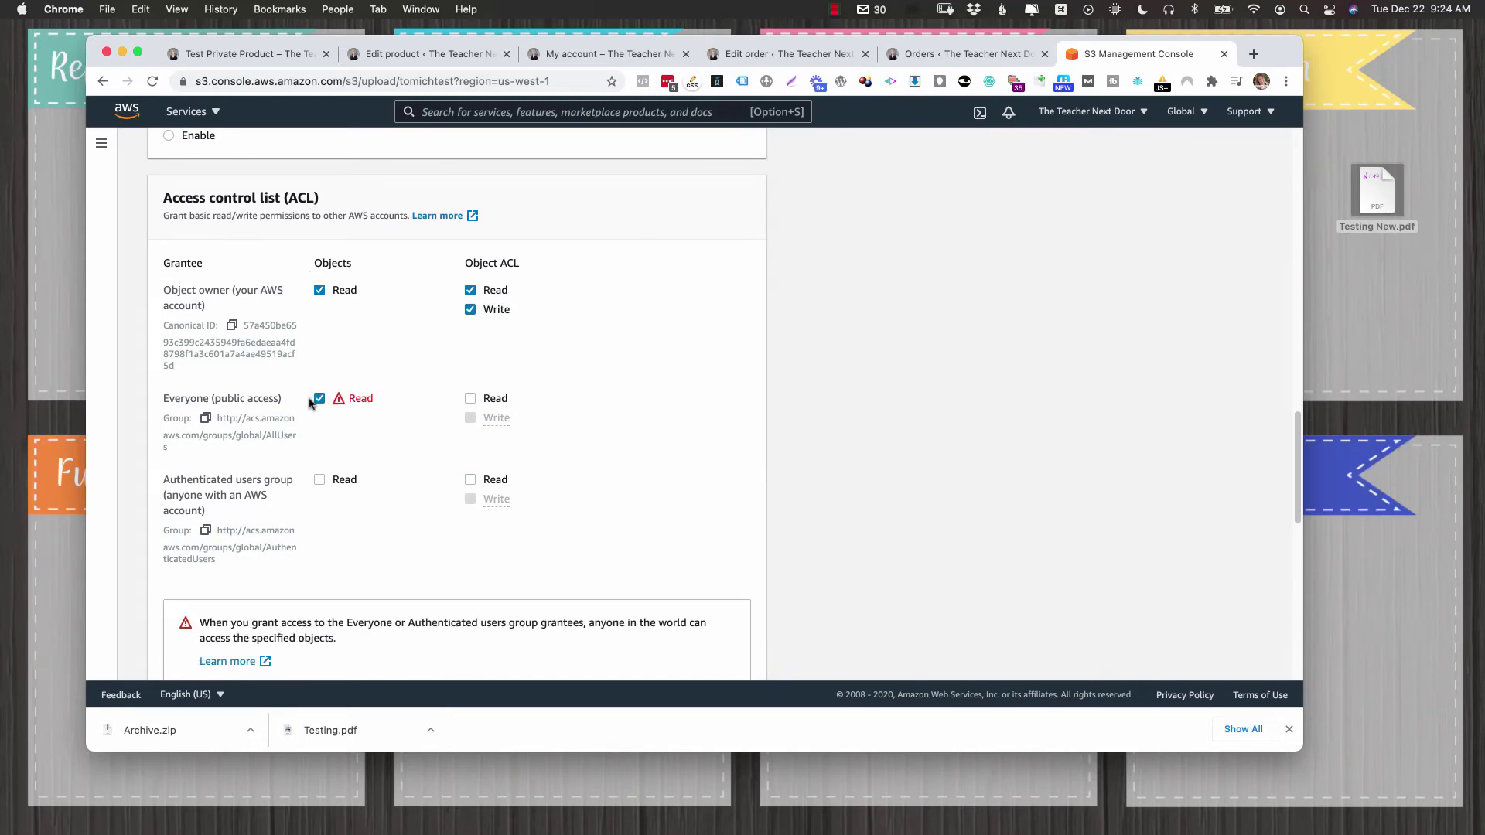
scroll(303, 402, down, 3)
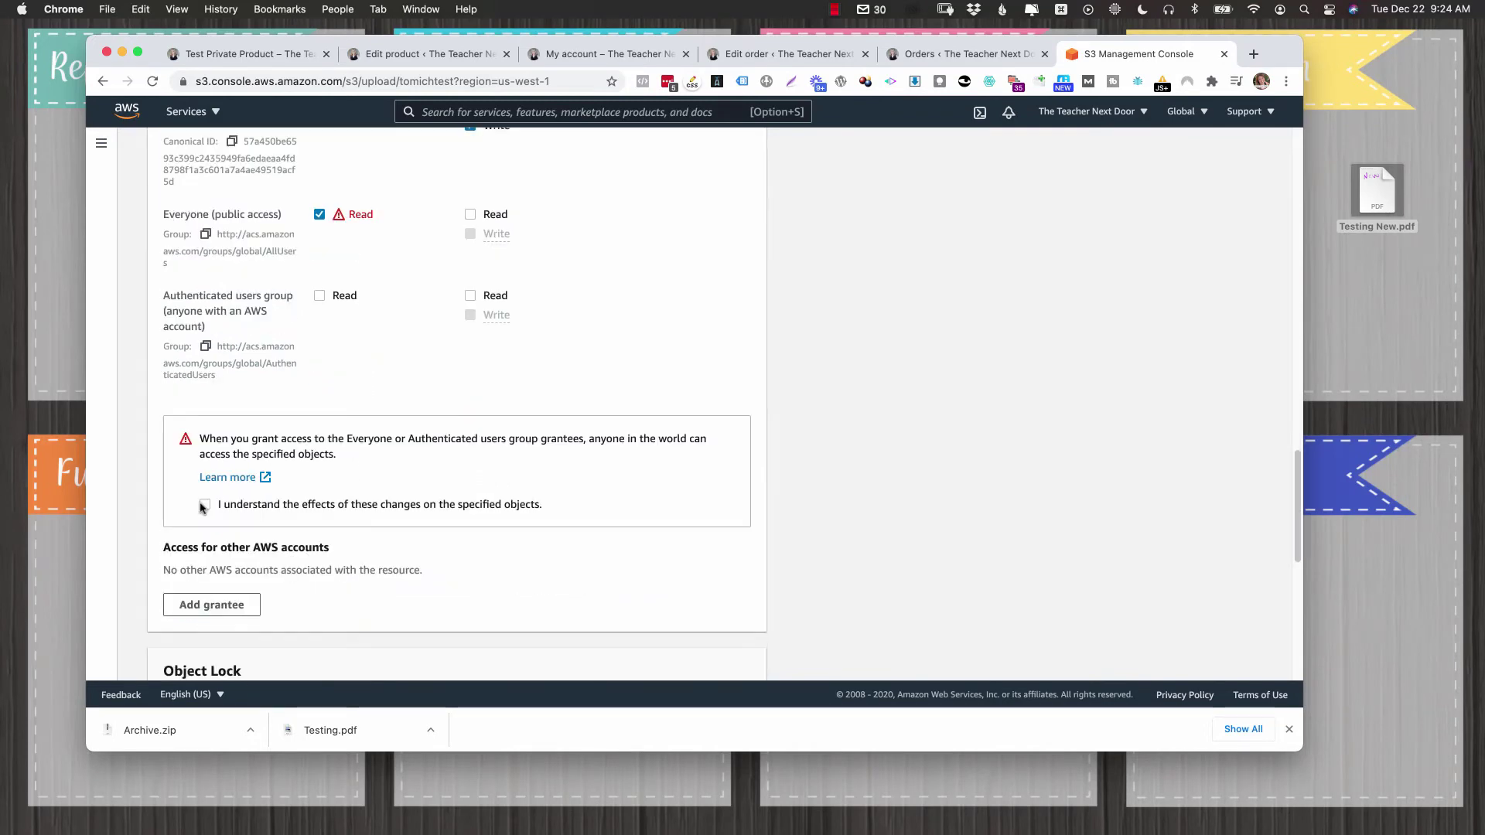
click(204, 504)
scroll(368, 503, down, 7)
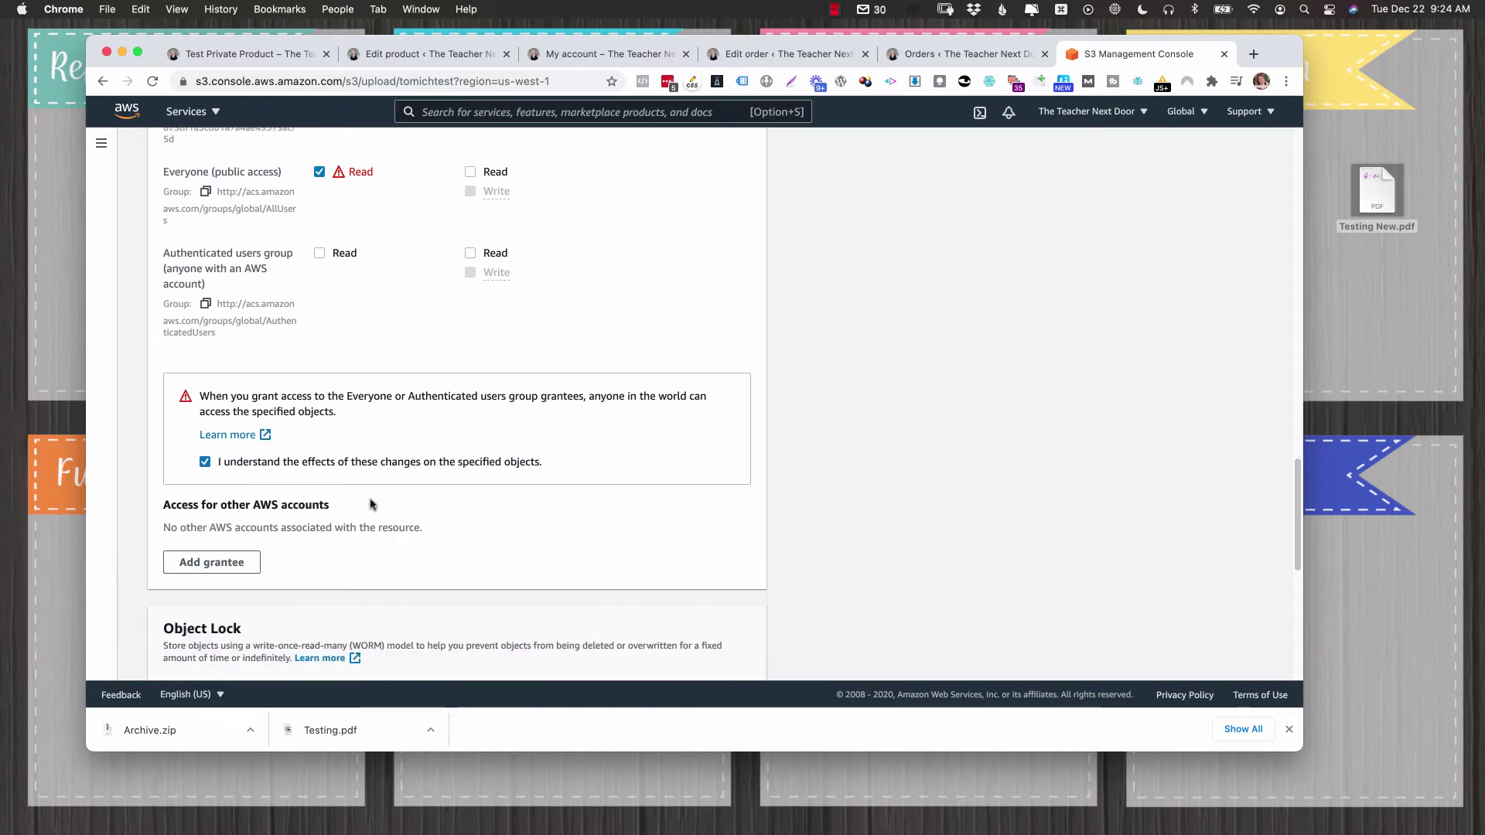
click(727, 653)
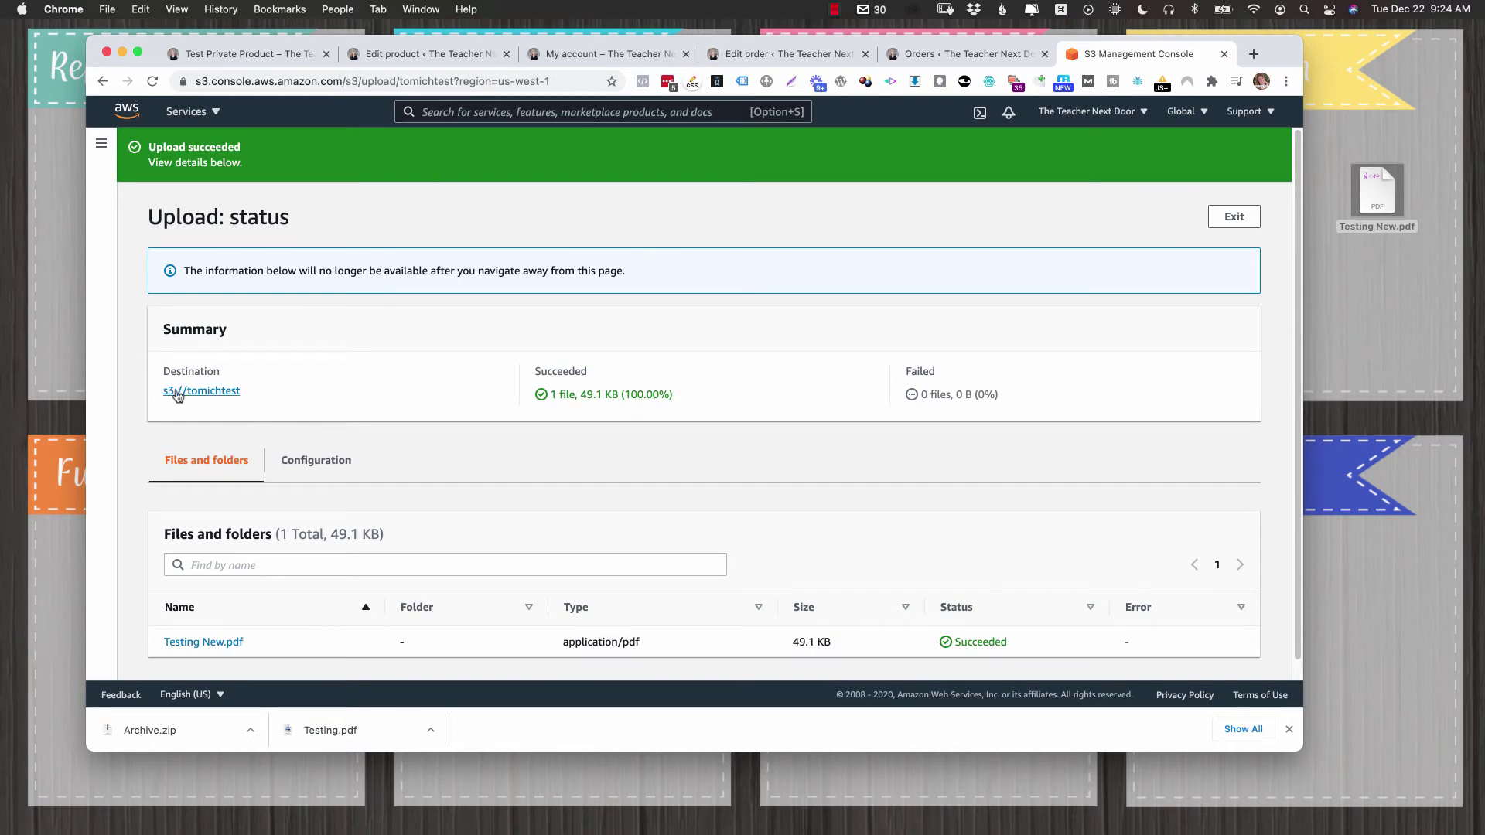
- Open the Testing New.pdf object details in the tomichtest bucket
click(224, 392)
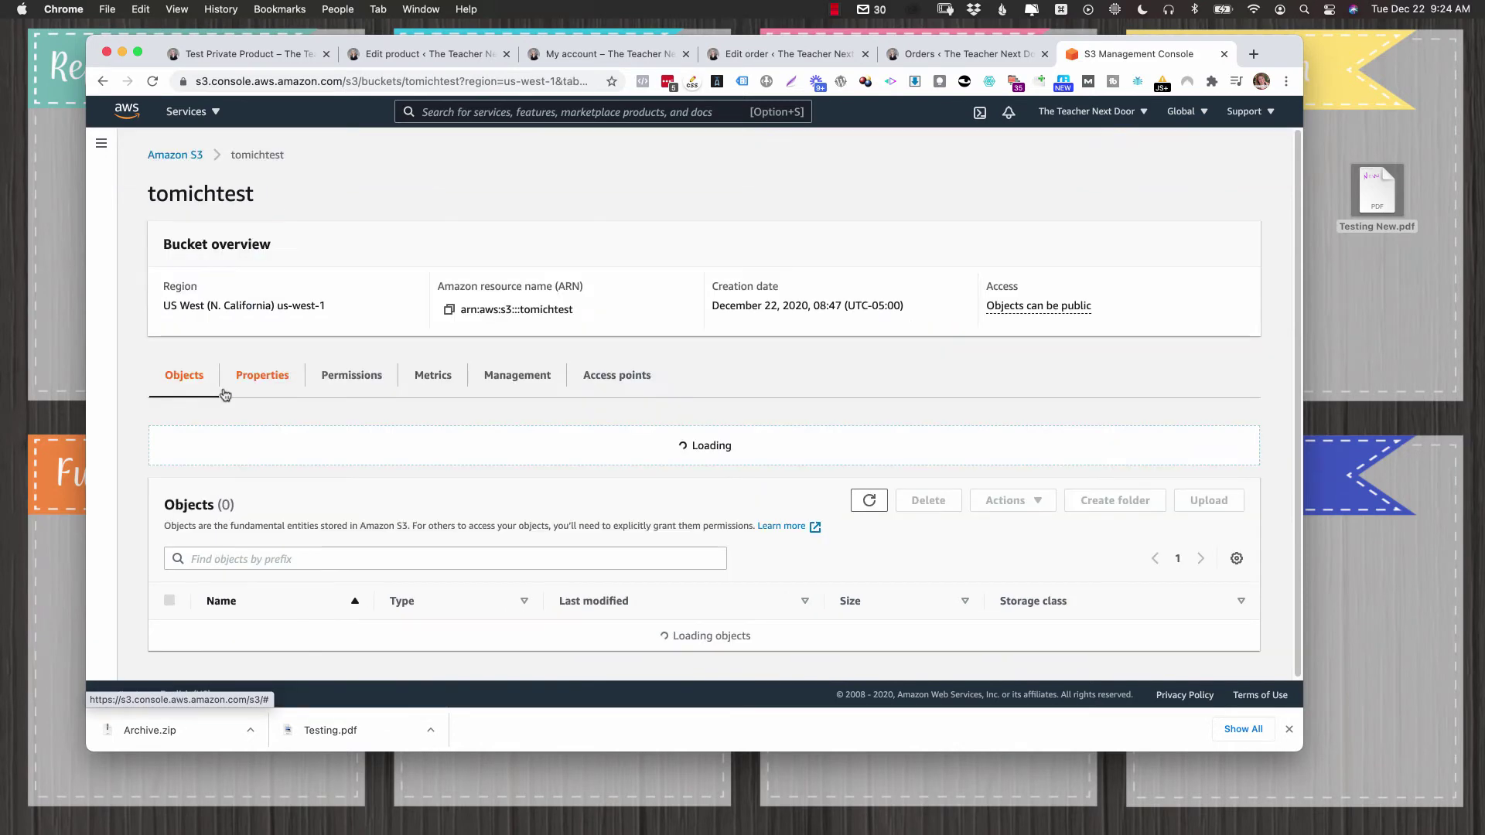
scroll(329, 518, down, 3)
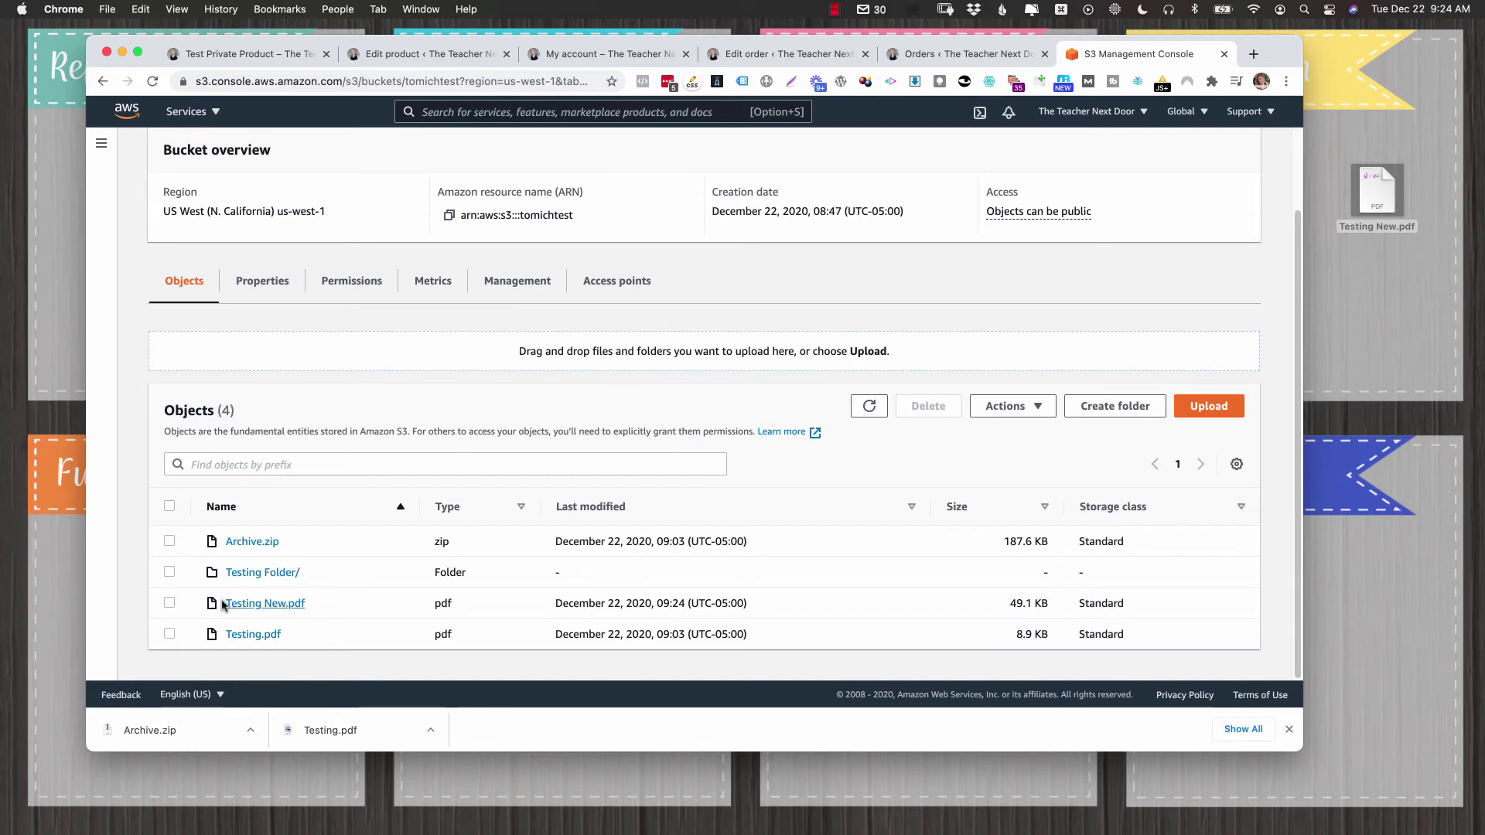
click(283, 605)
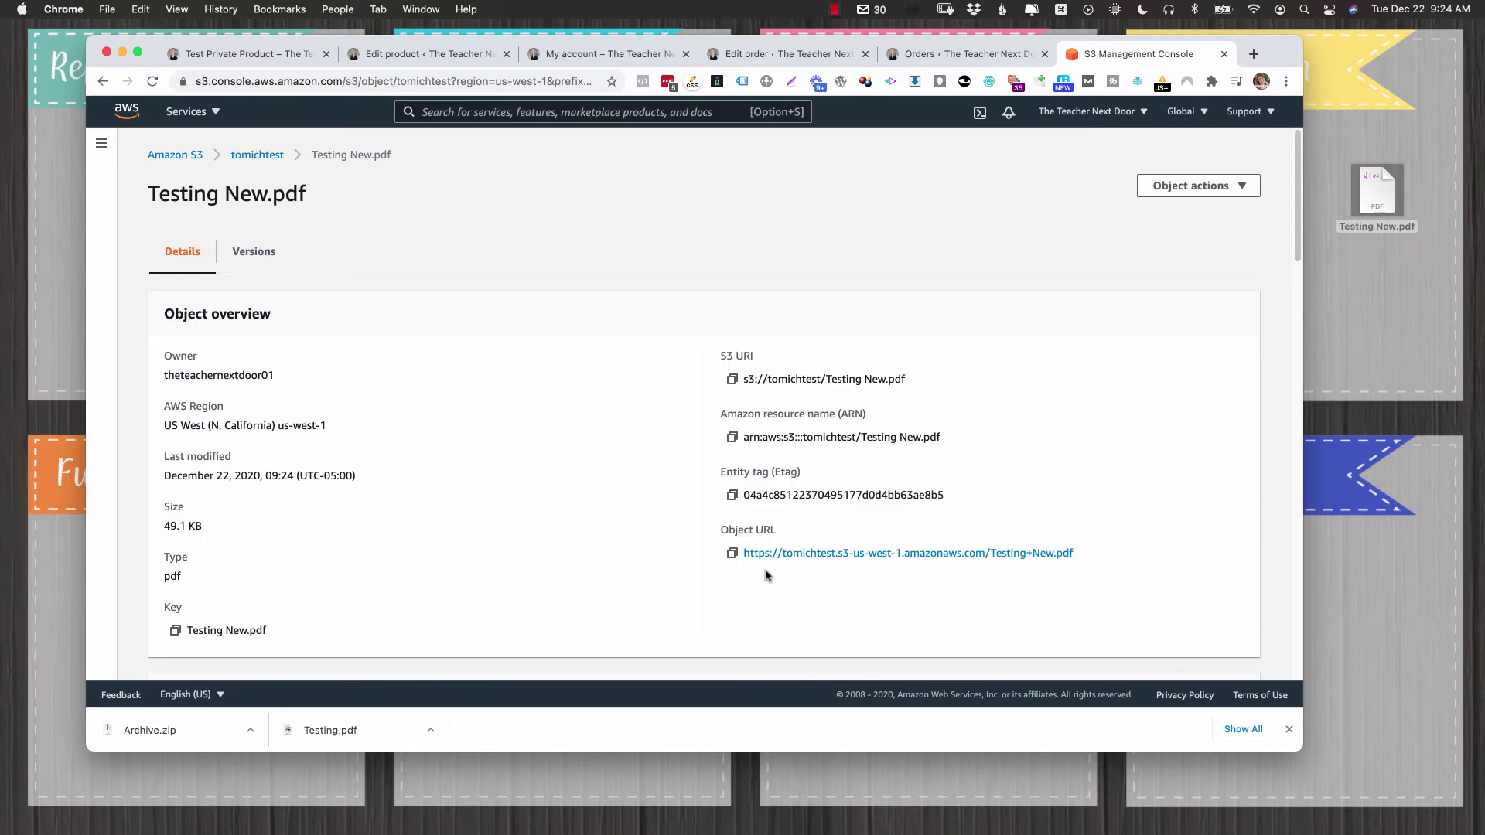
- Replace the product's download File URL with the Testing+New.pdf object URL and update the product
click(732, 553)
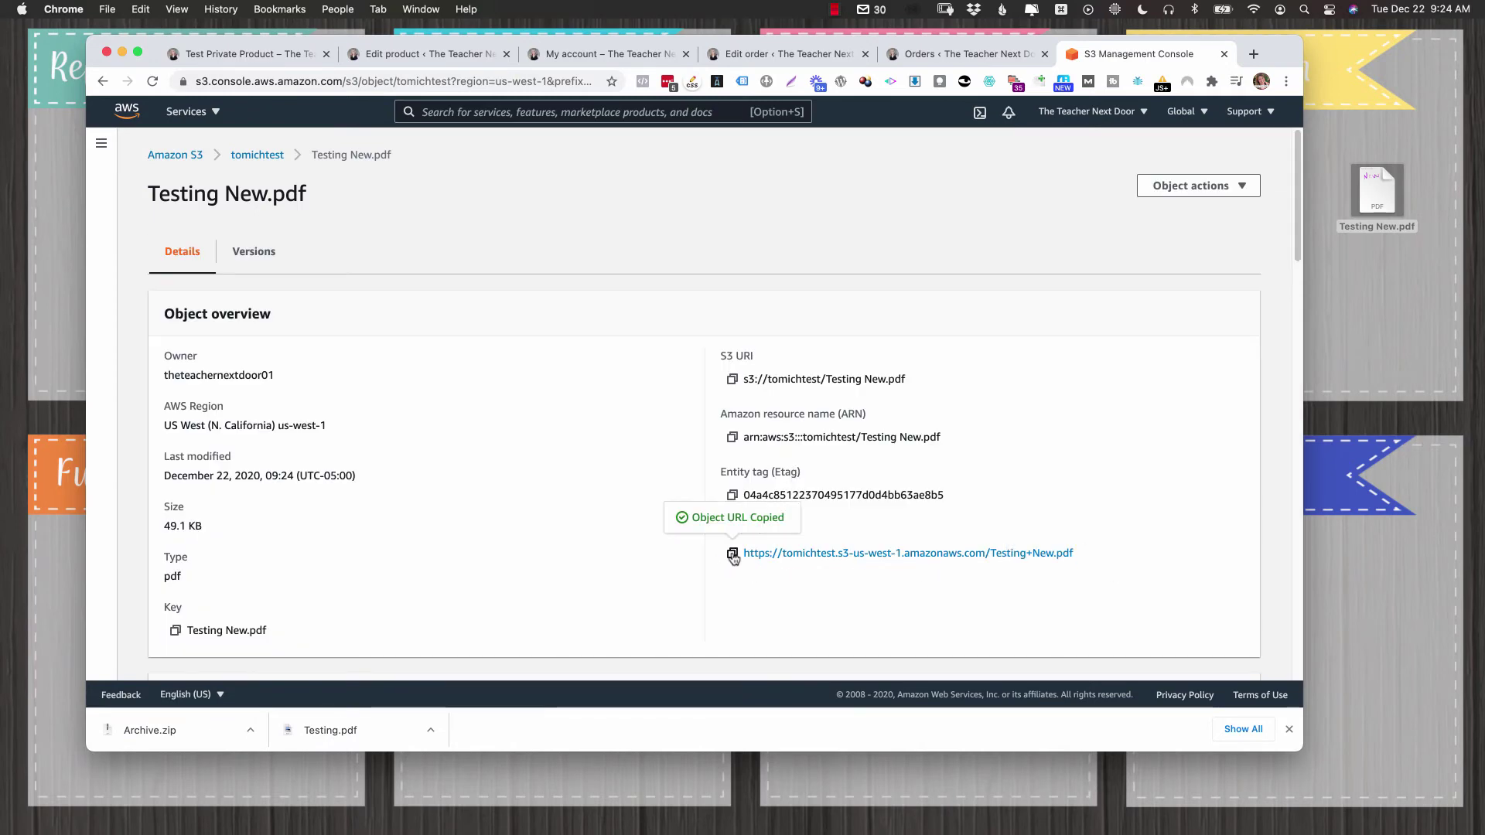
click(386, 56)
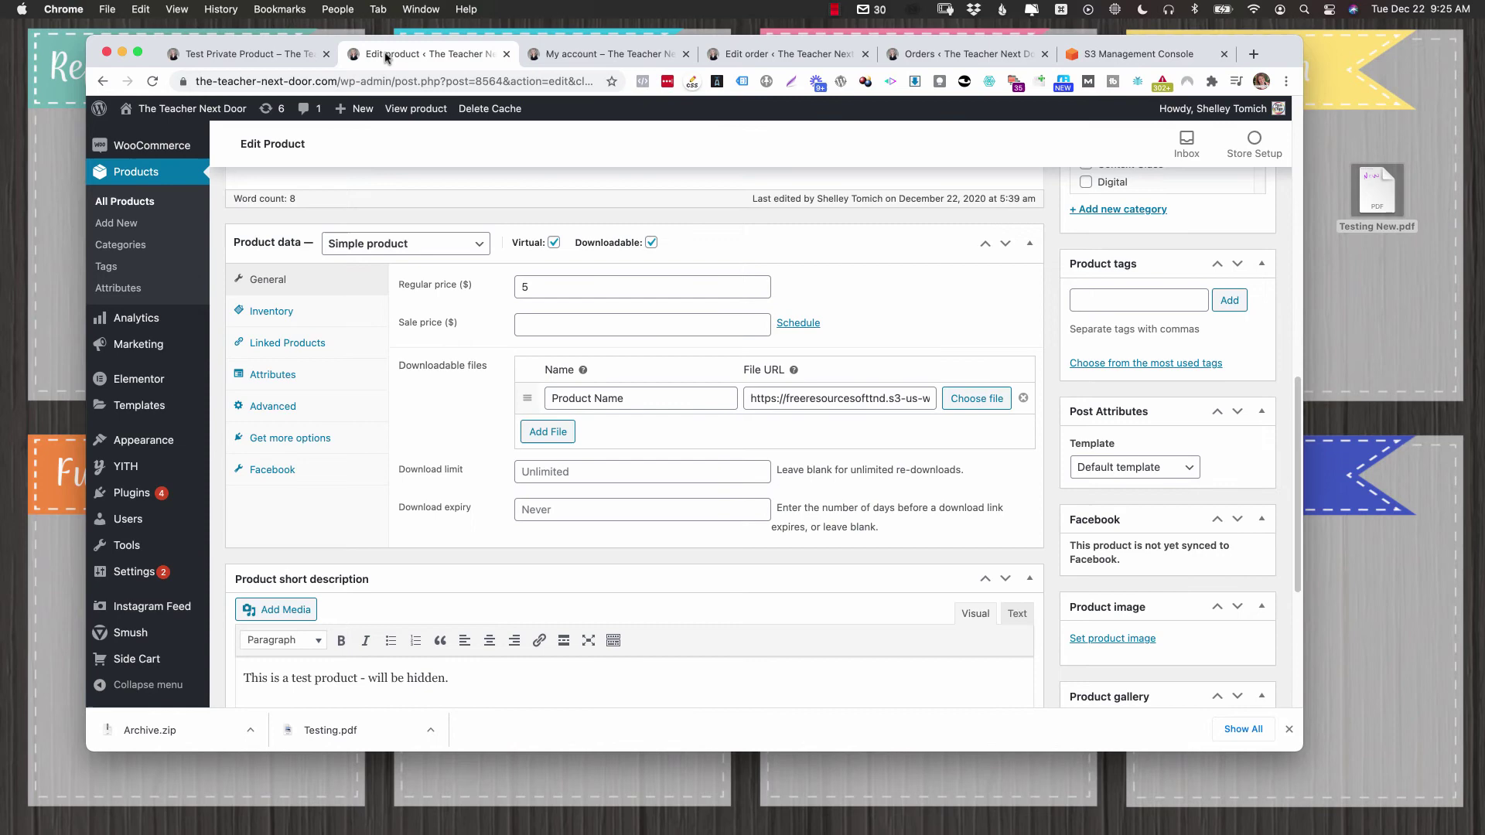
triple_click(830, 398)
key(super+v)
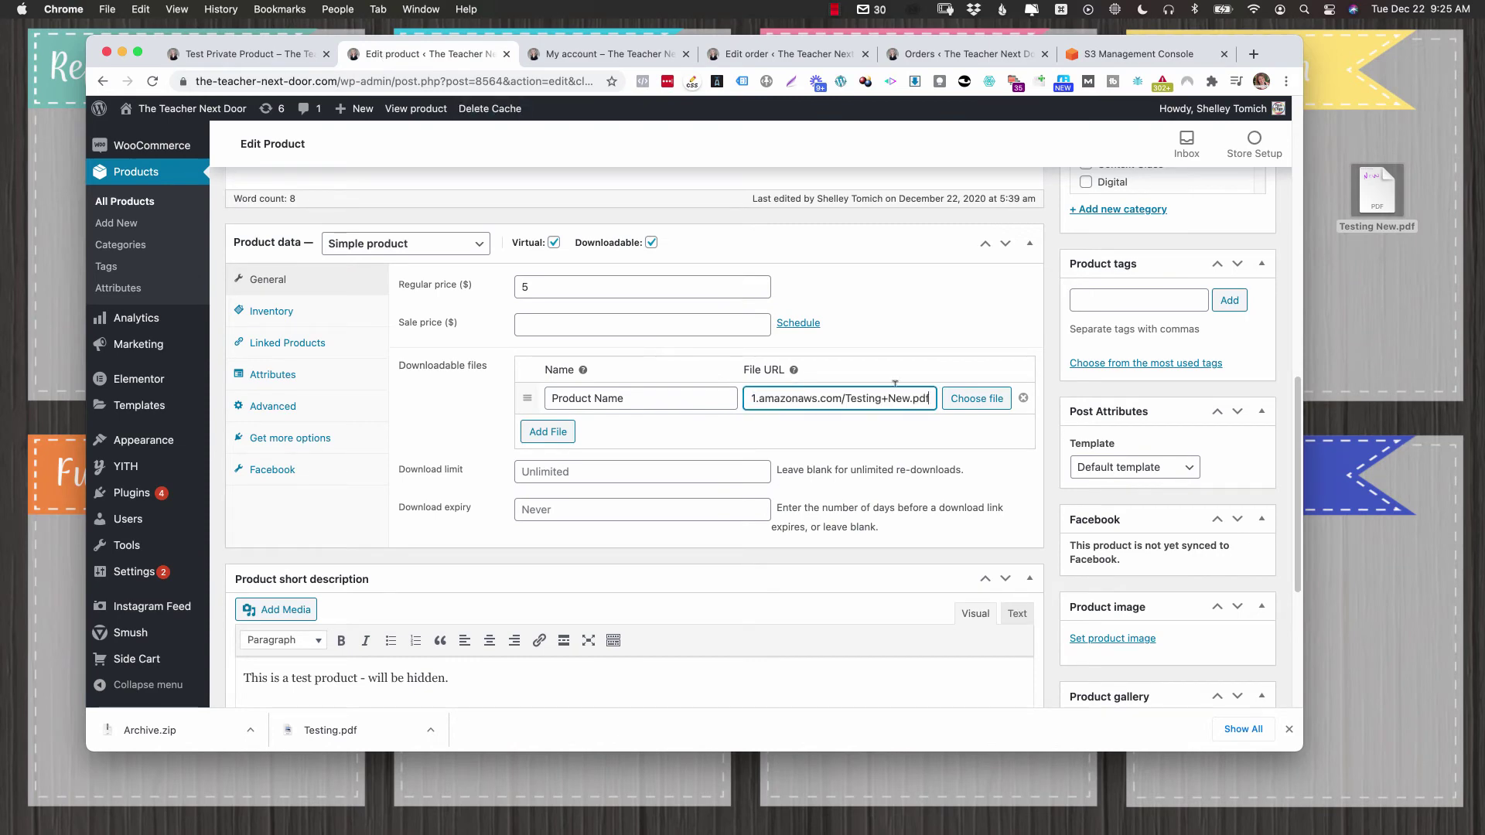
click(1240, 446)
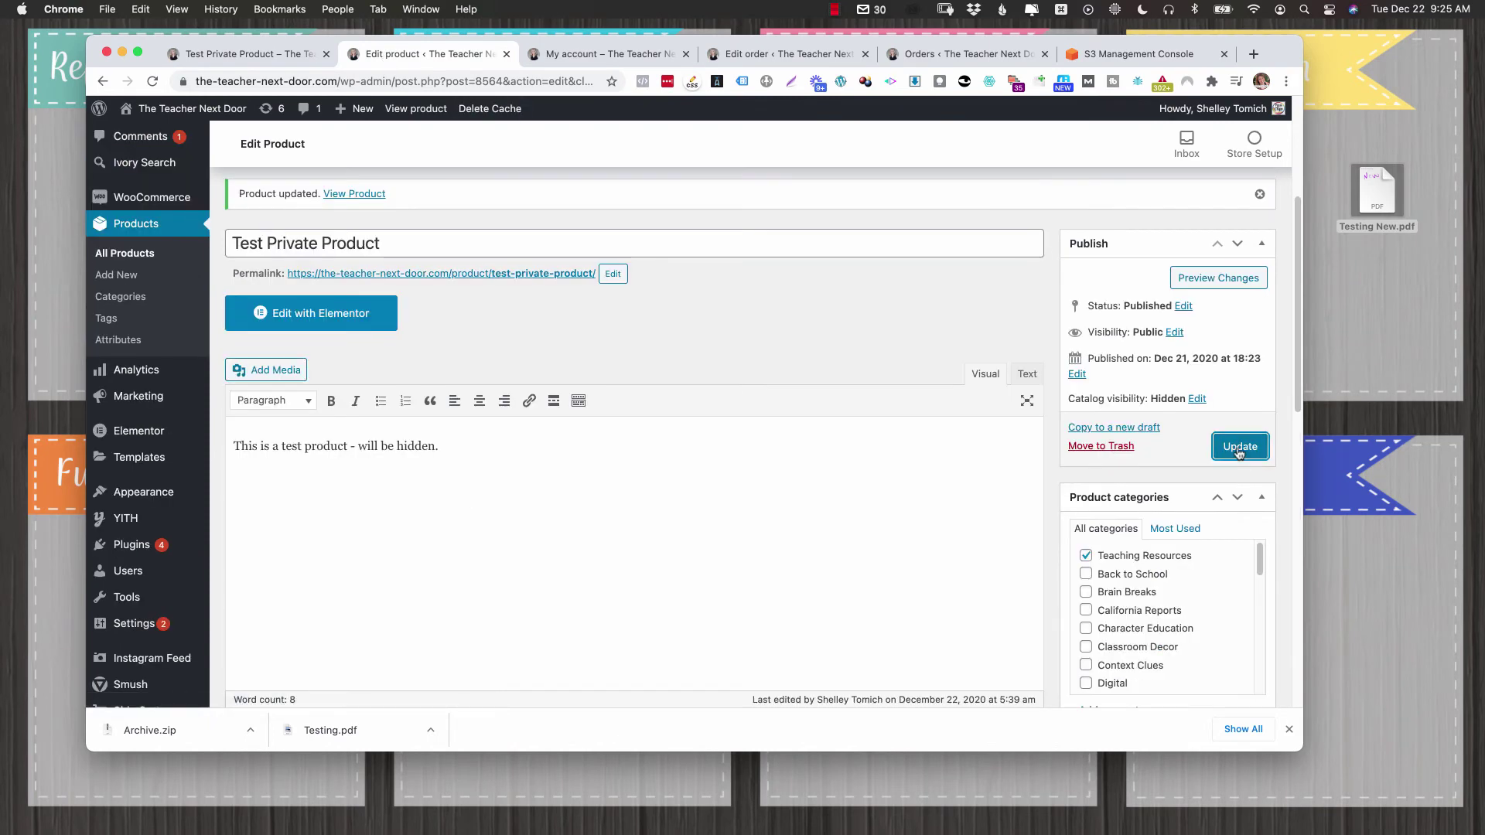
click(626, 56)
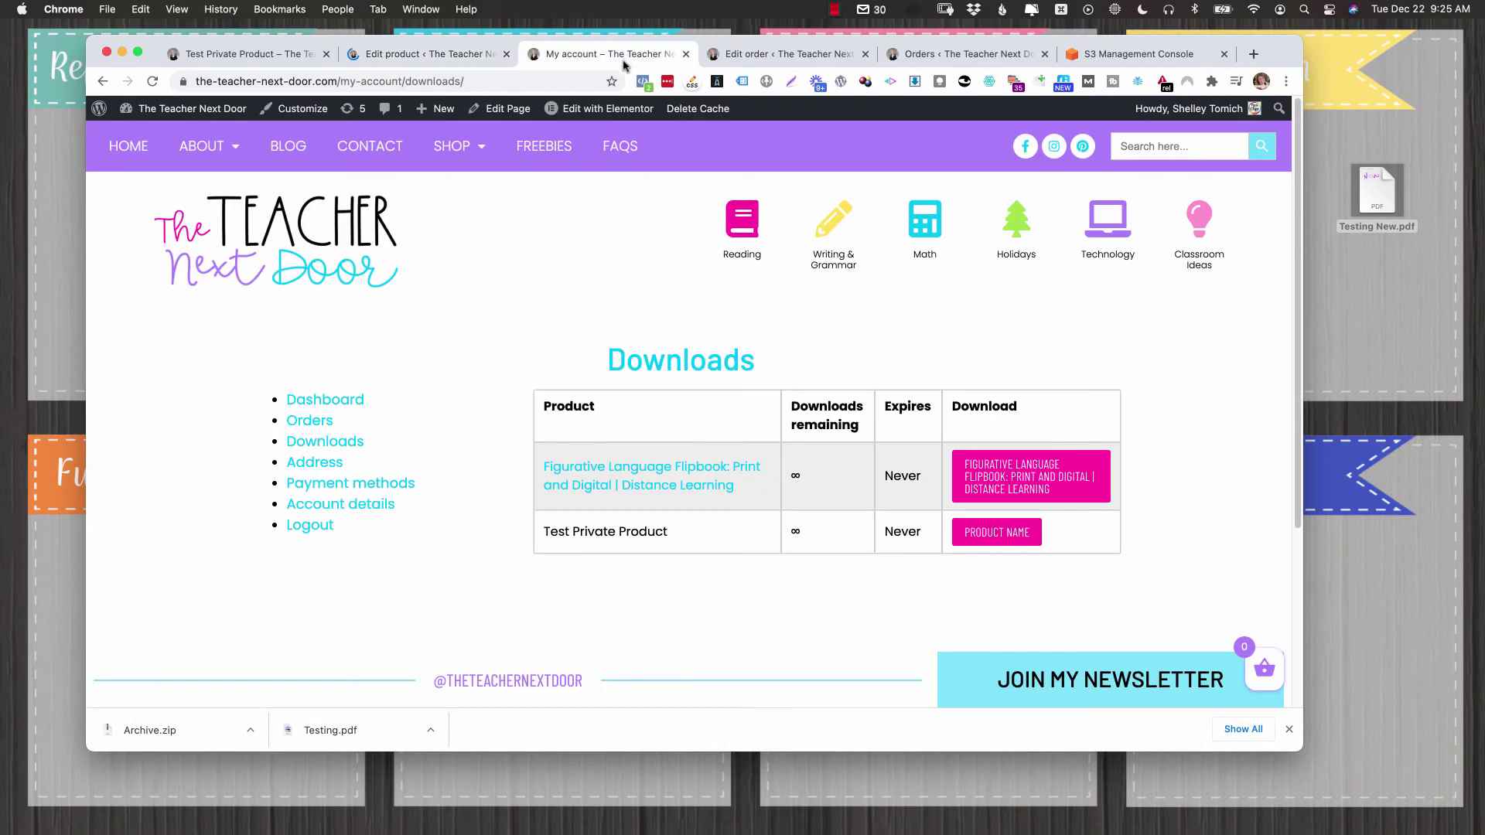
- Reload Downloads and download Product Name, confirming it delivers the 'New'-marked Testing+New.pdf
click(420, 79)
key(Return)
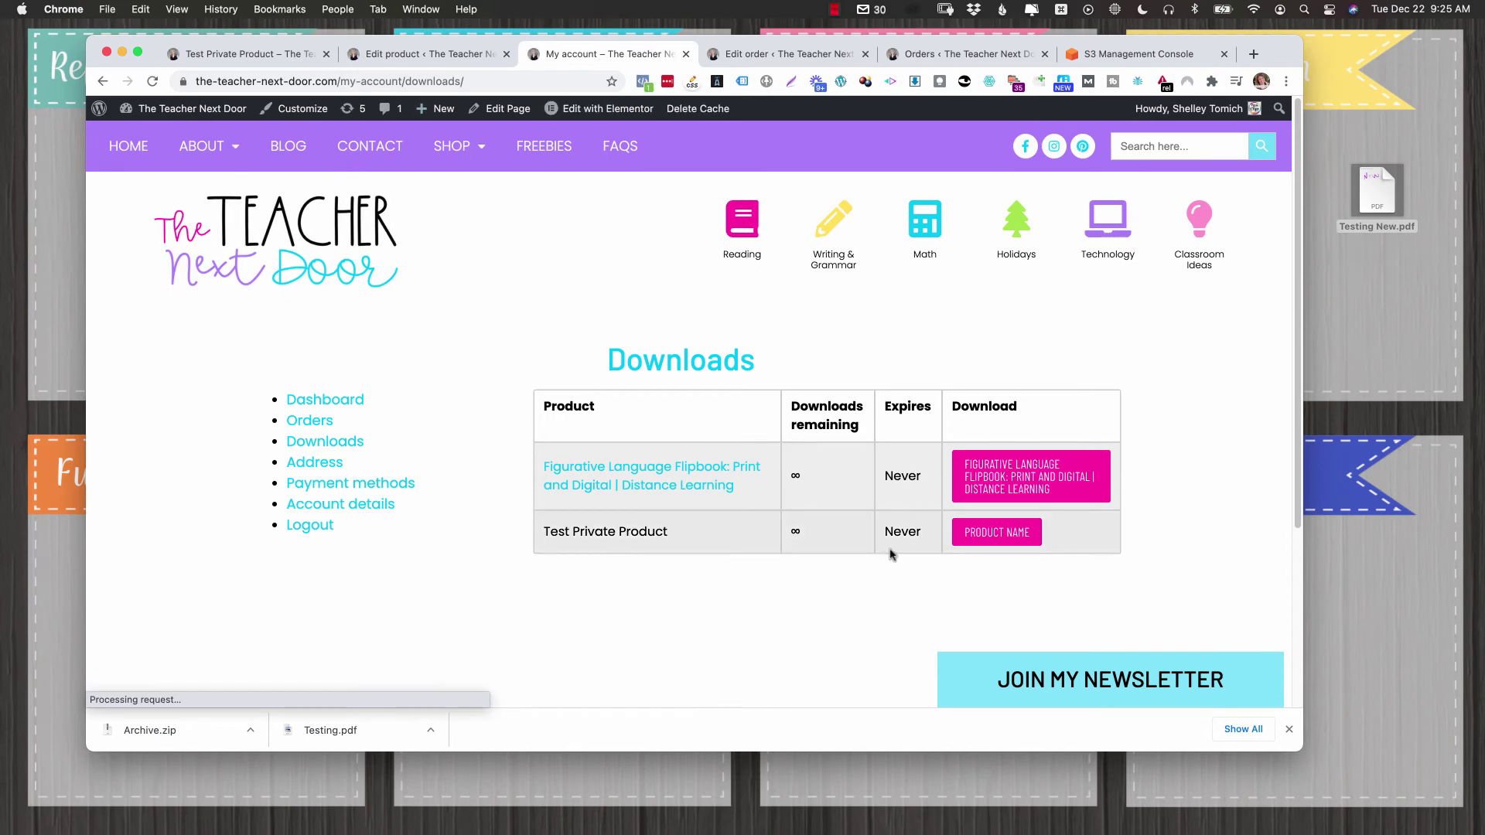
click(1026, 539)
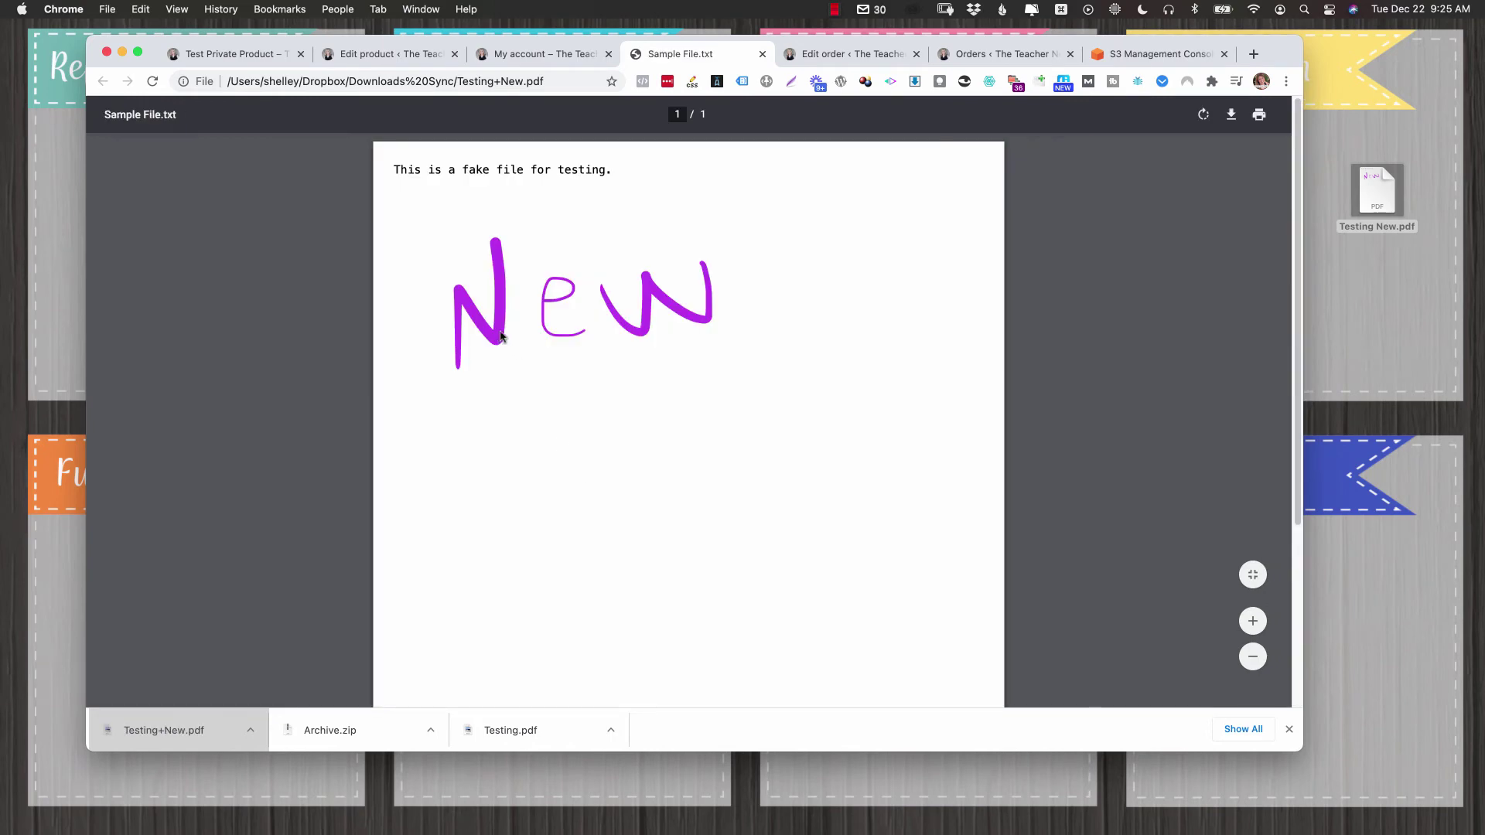
click(761, 53)
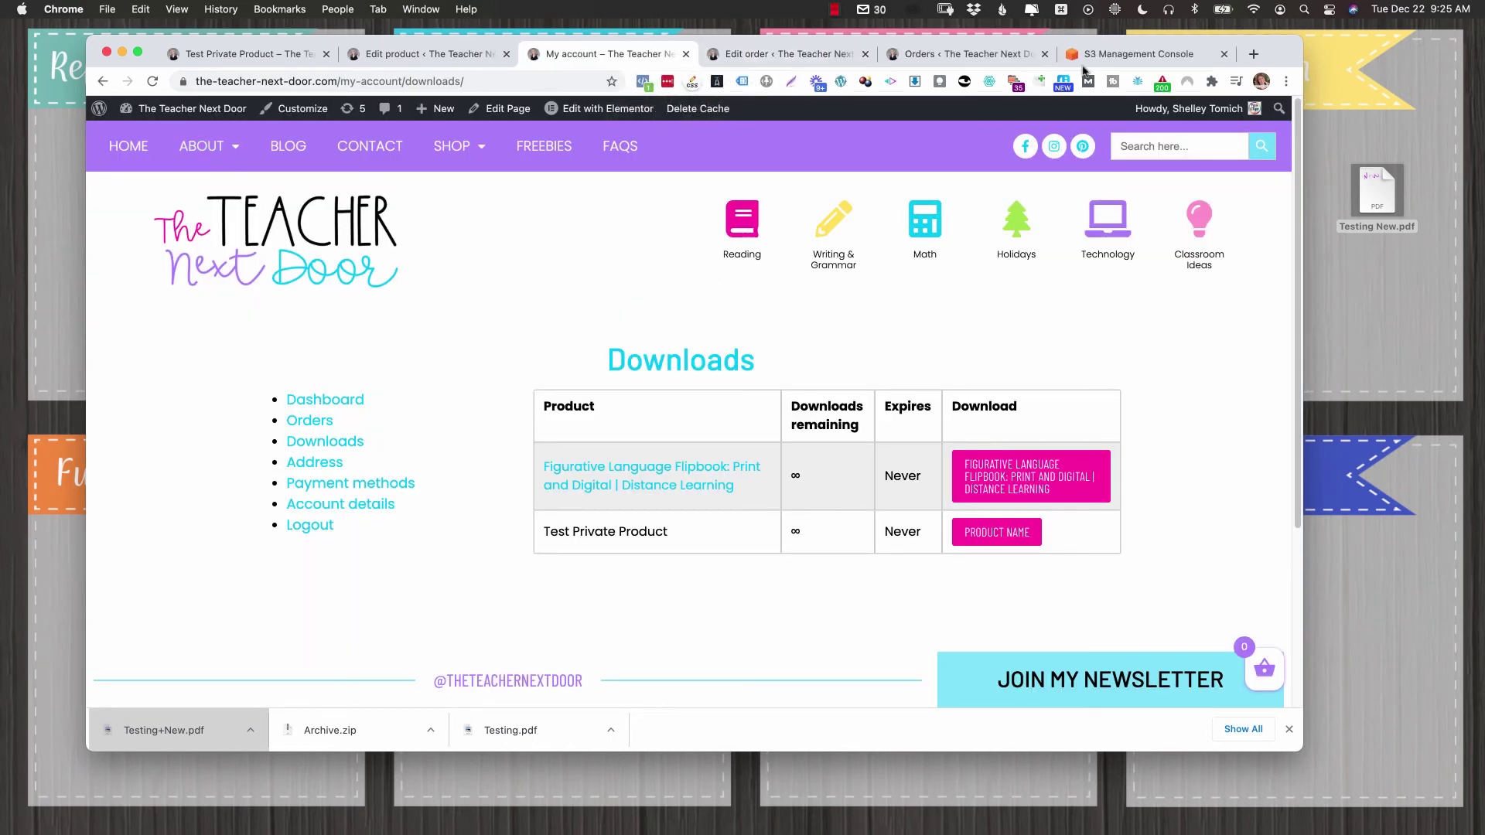
click(1102, 62)
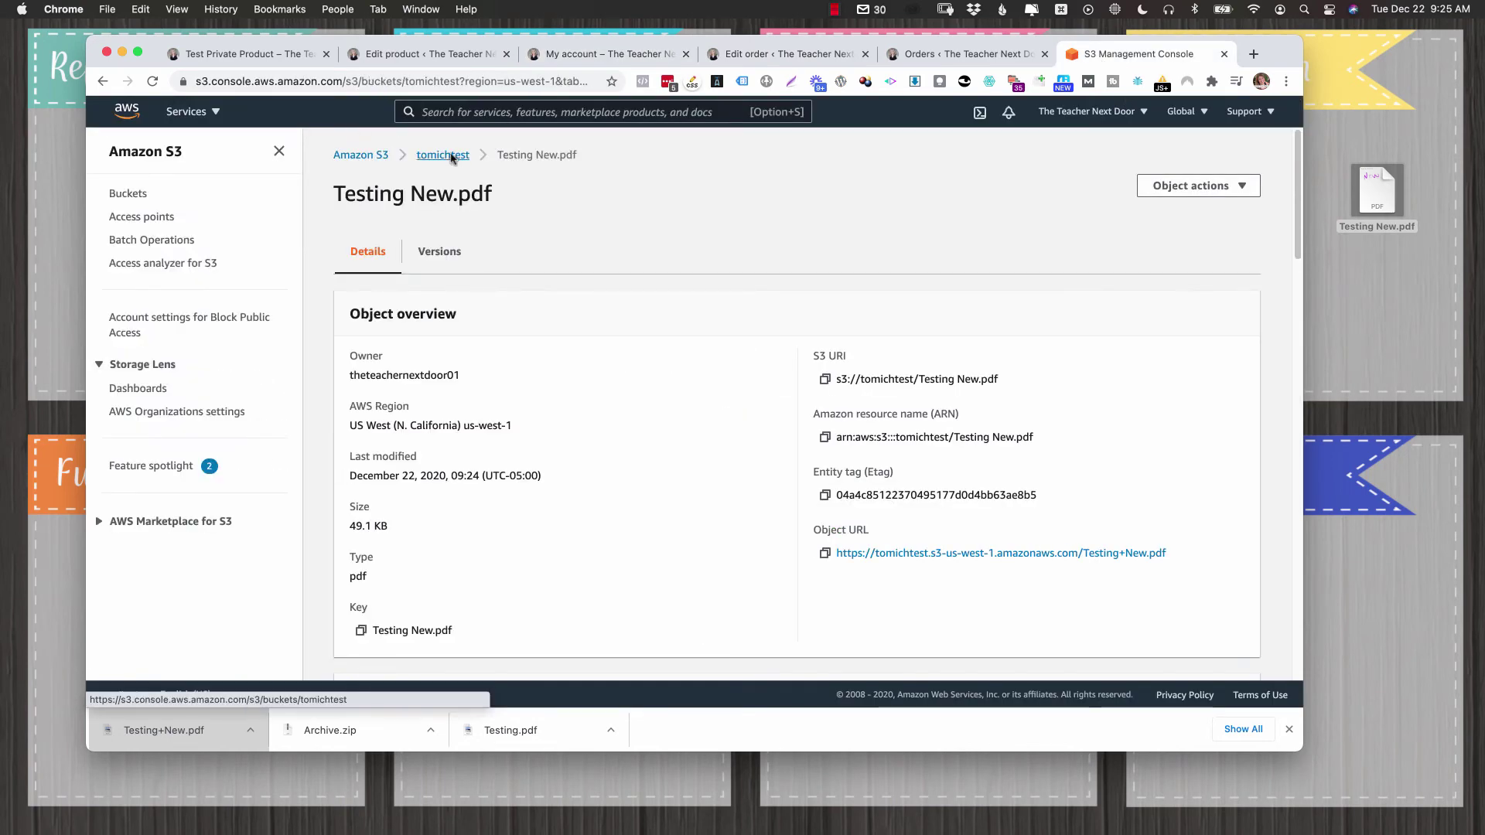
- Duplicate Testing New.pdf and compress both PDFs into New Product Zip.zip
click(447, 155)
click(1385, 191)
key(cmd+d)
super+click(1376, 199)
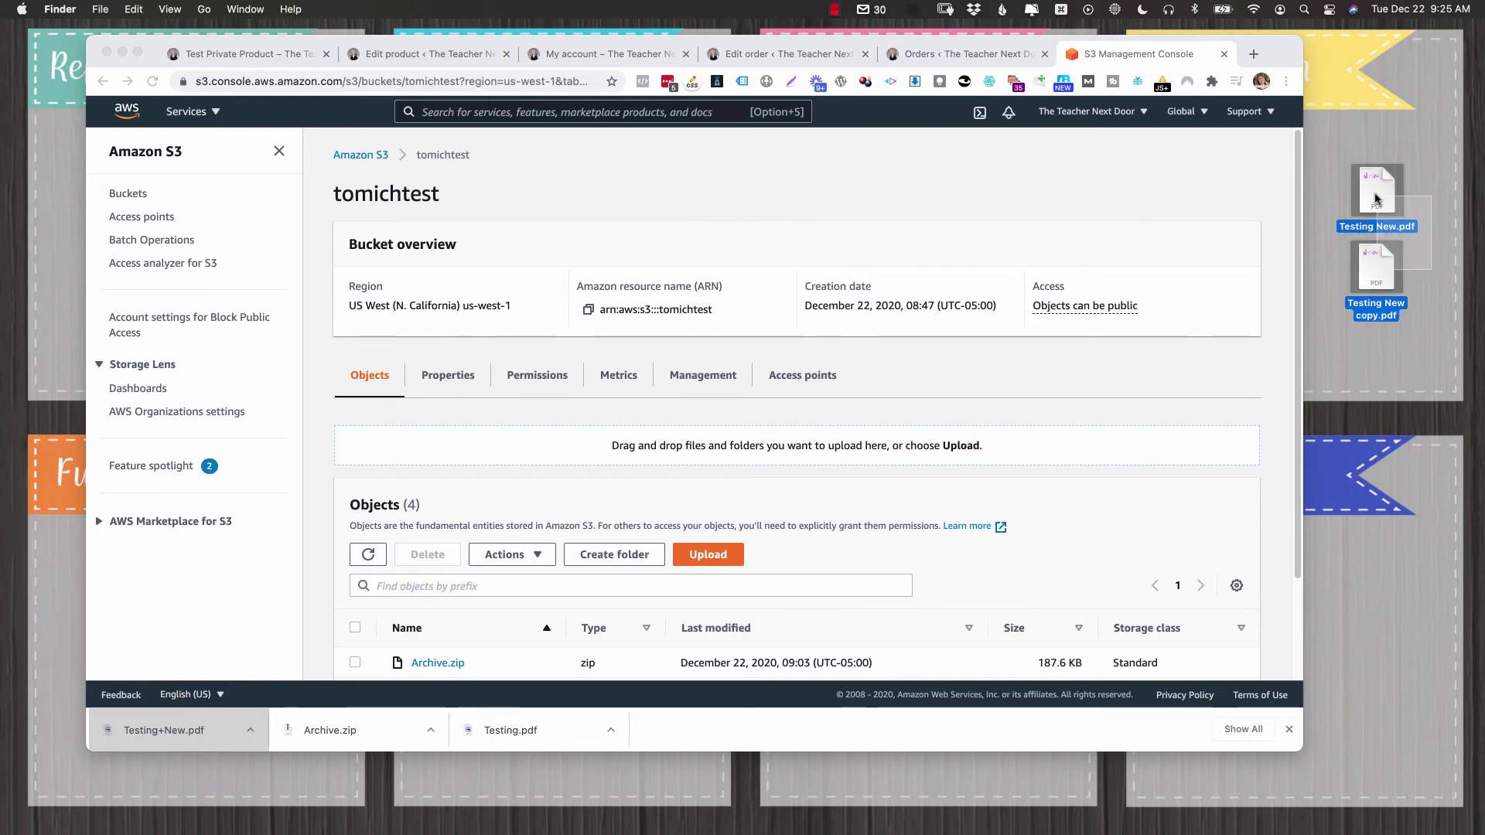
right_click(1376, 200)
click(1280, 339)
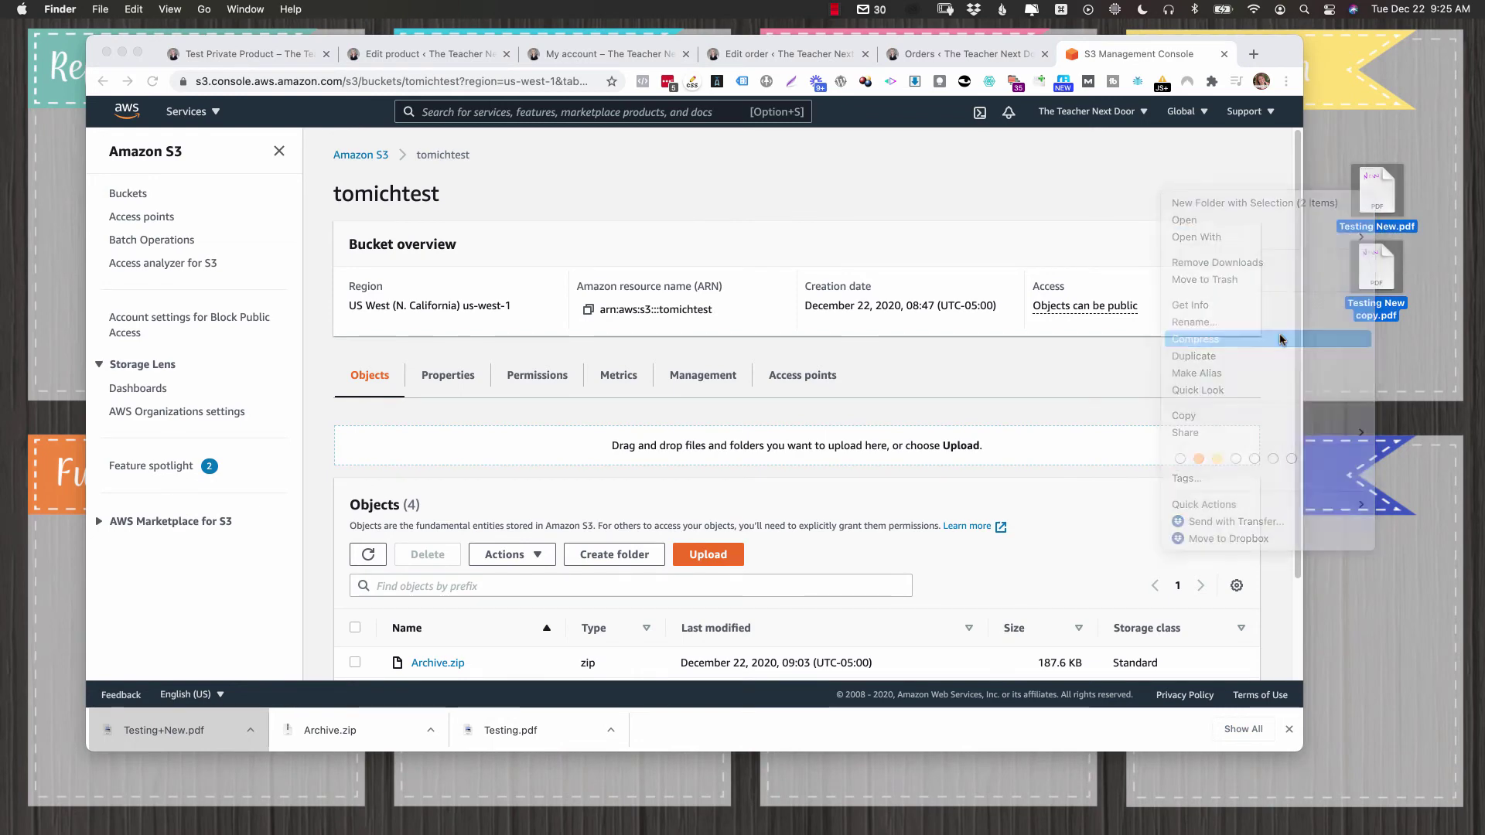
key(Return)
text(New Product Zip.zip)
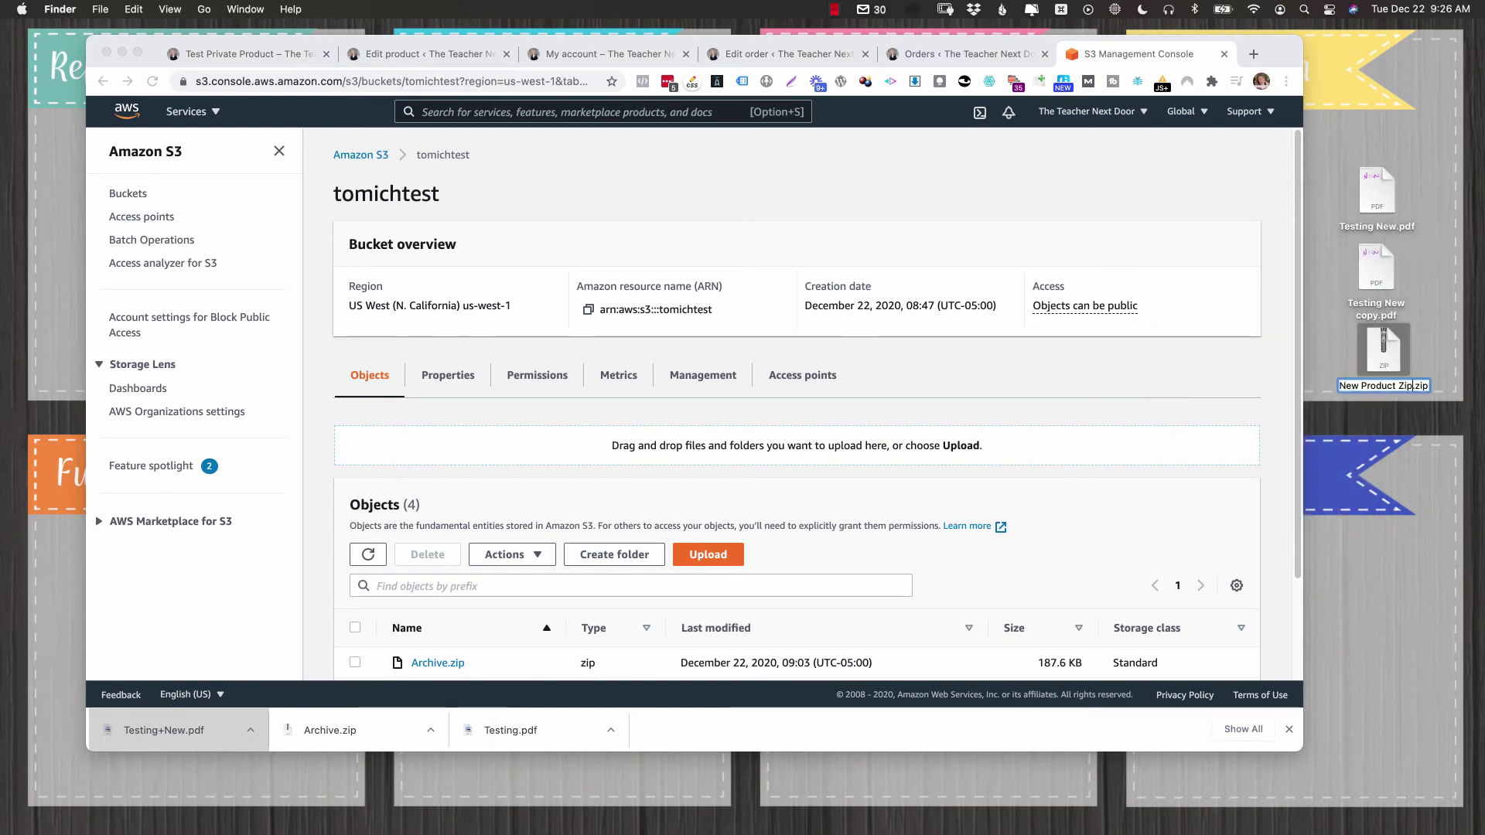
key(Return)
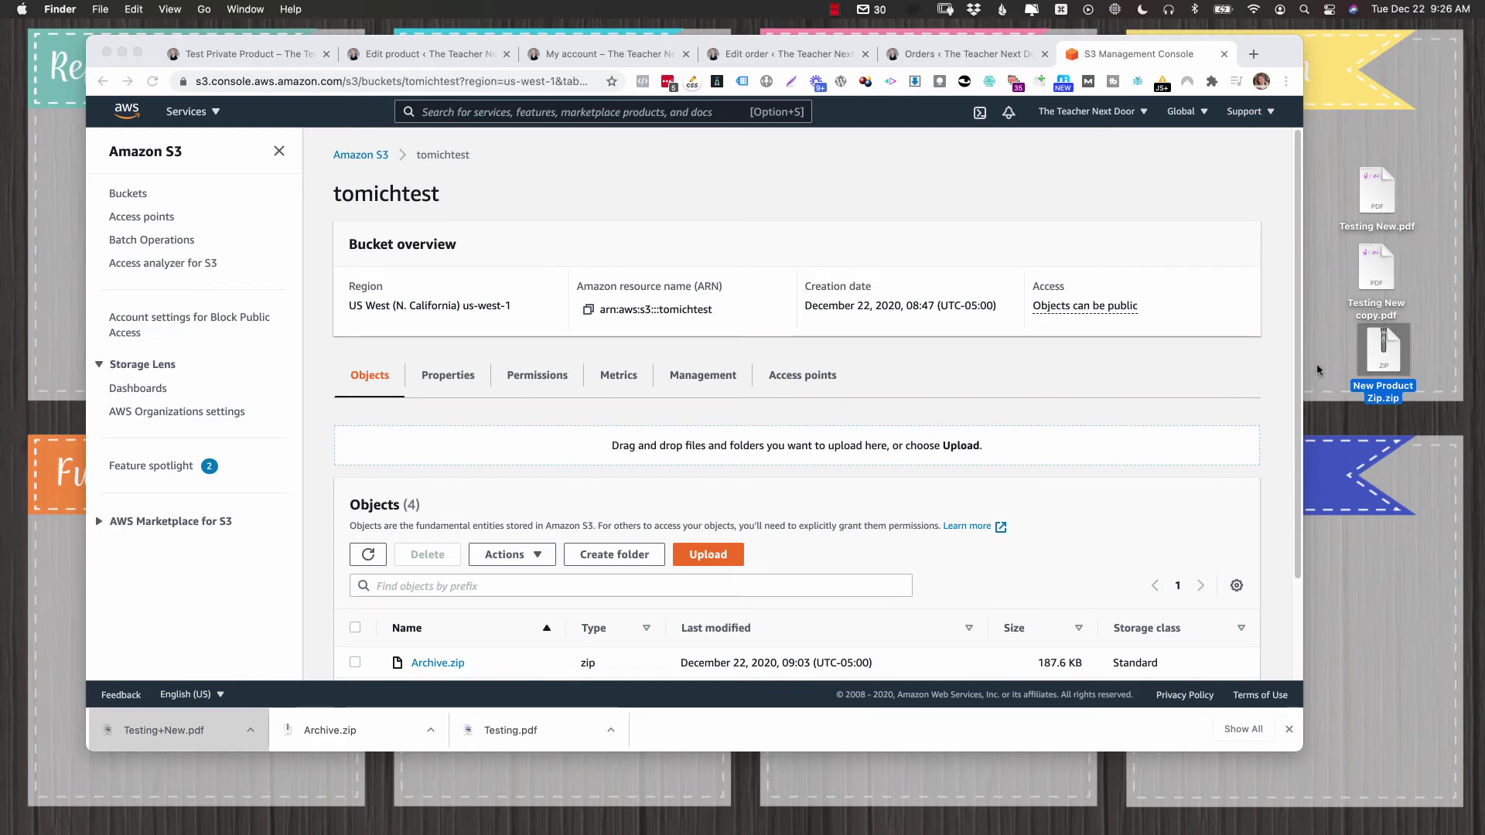
- Upload New Product Zip.zip to tomichtest with Everyone Read access
drag(1384, 352, 857, 452)
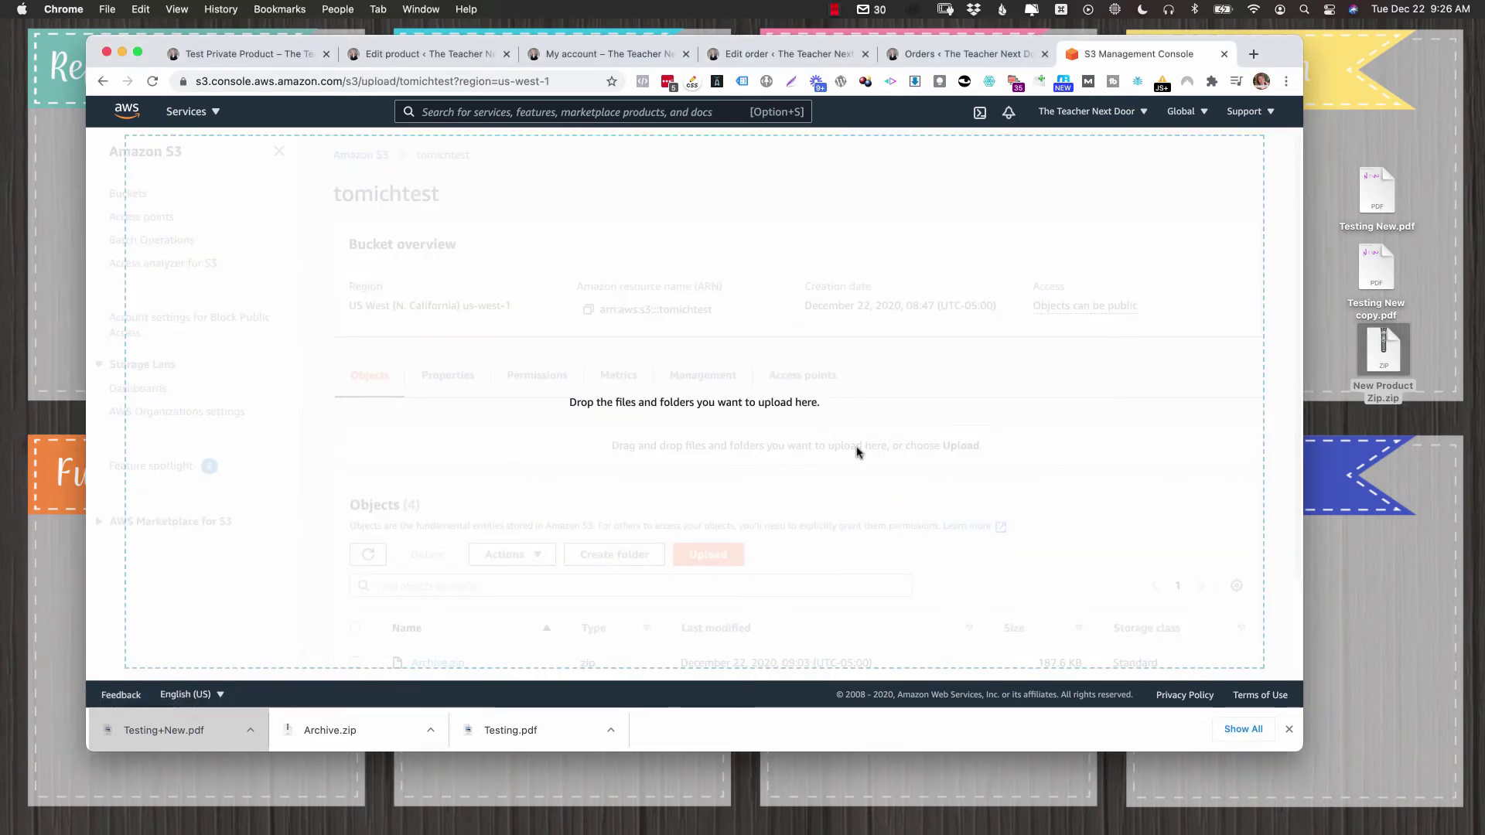
scroll(442, 407, down, 15)
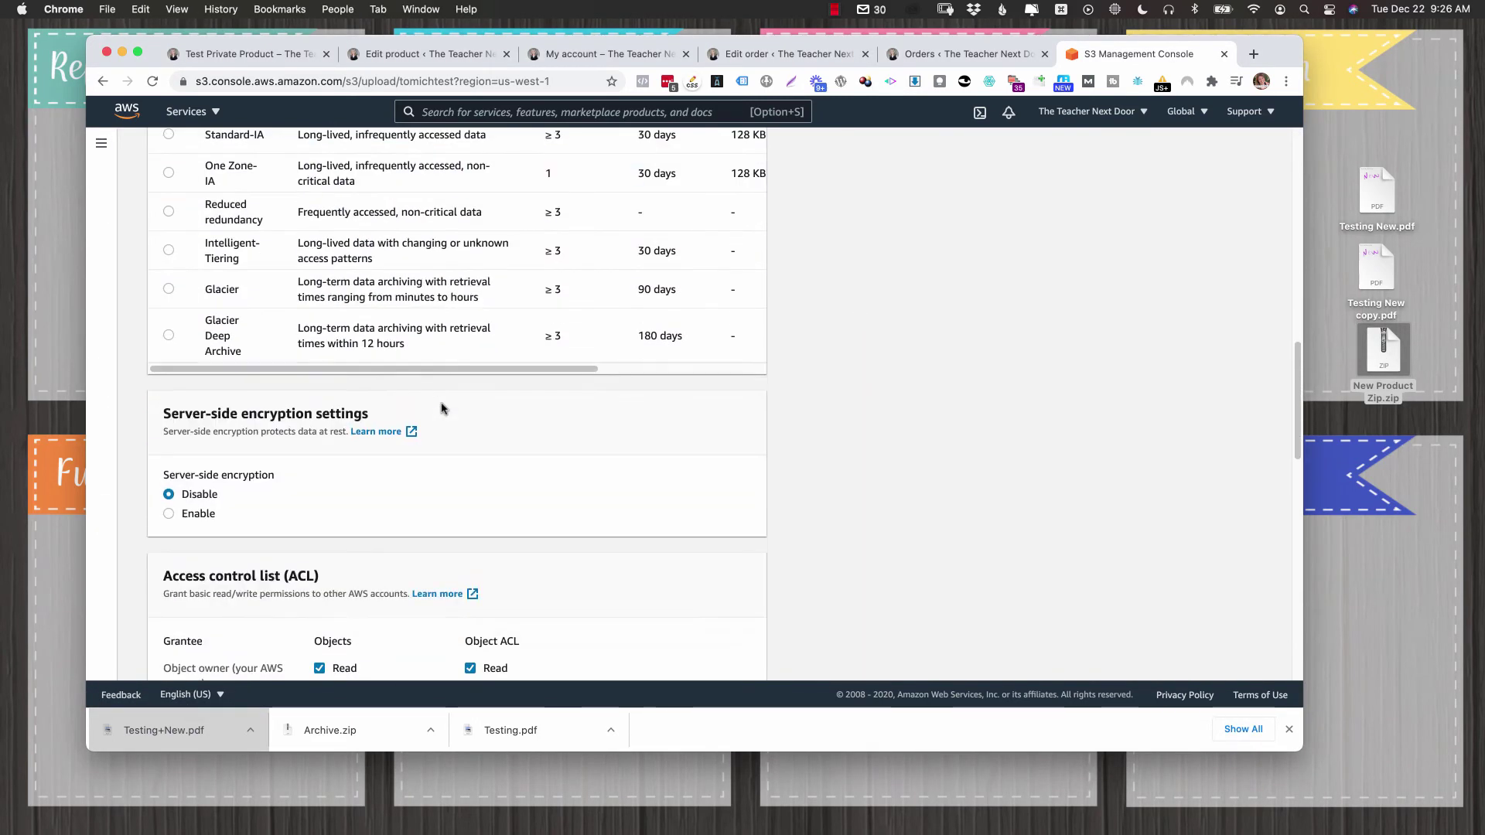
scroll(442, 407, up, 1)
scroll(442, 406, down, 5)
click(320, 483)
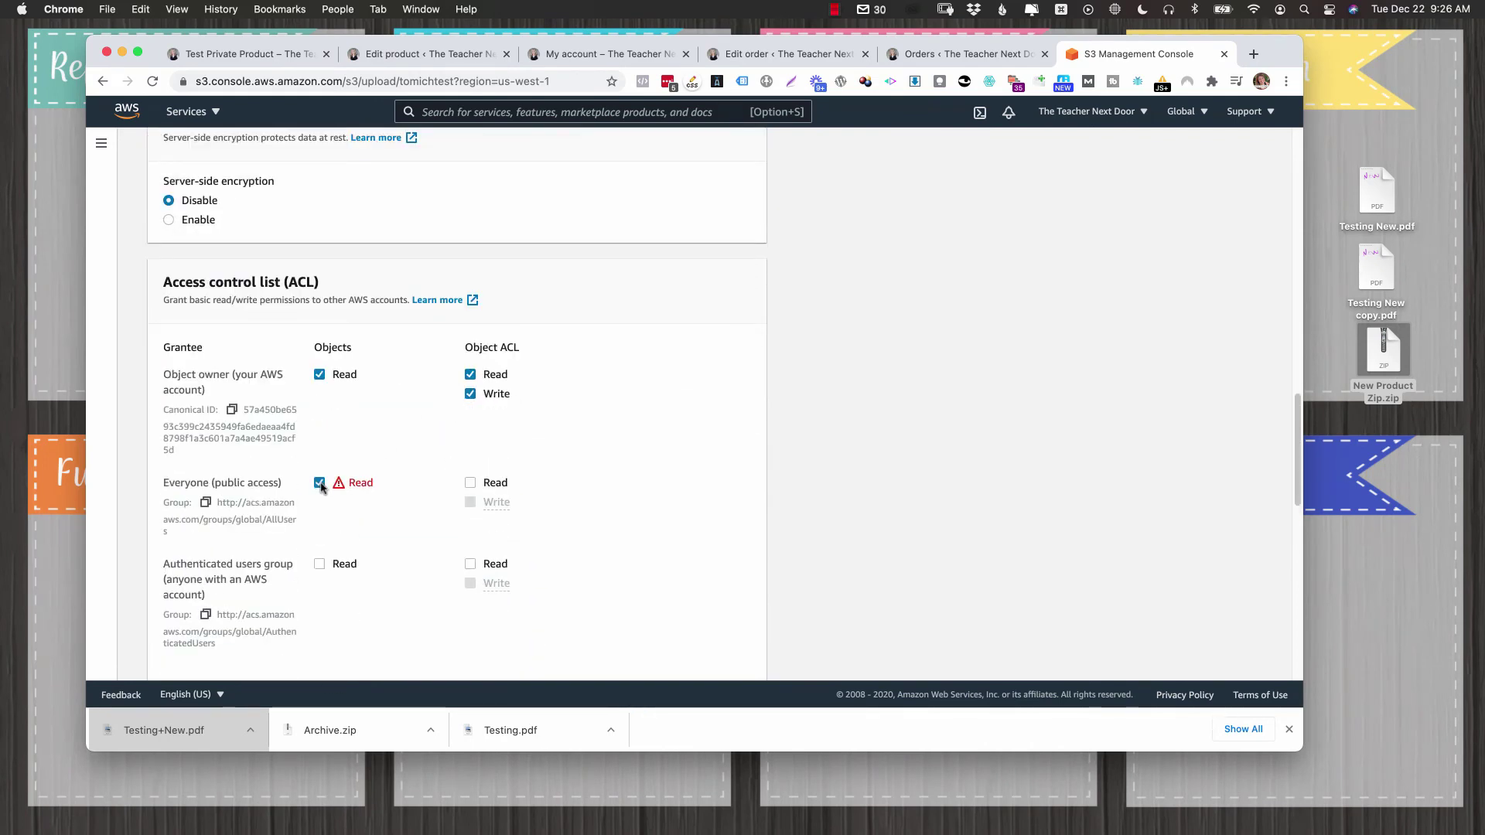
scroll(320, 486, down, 5)
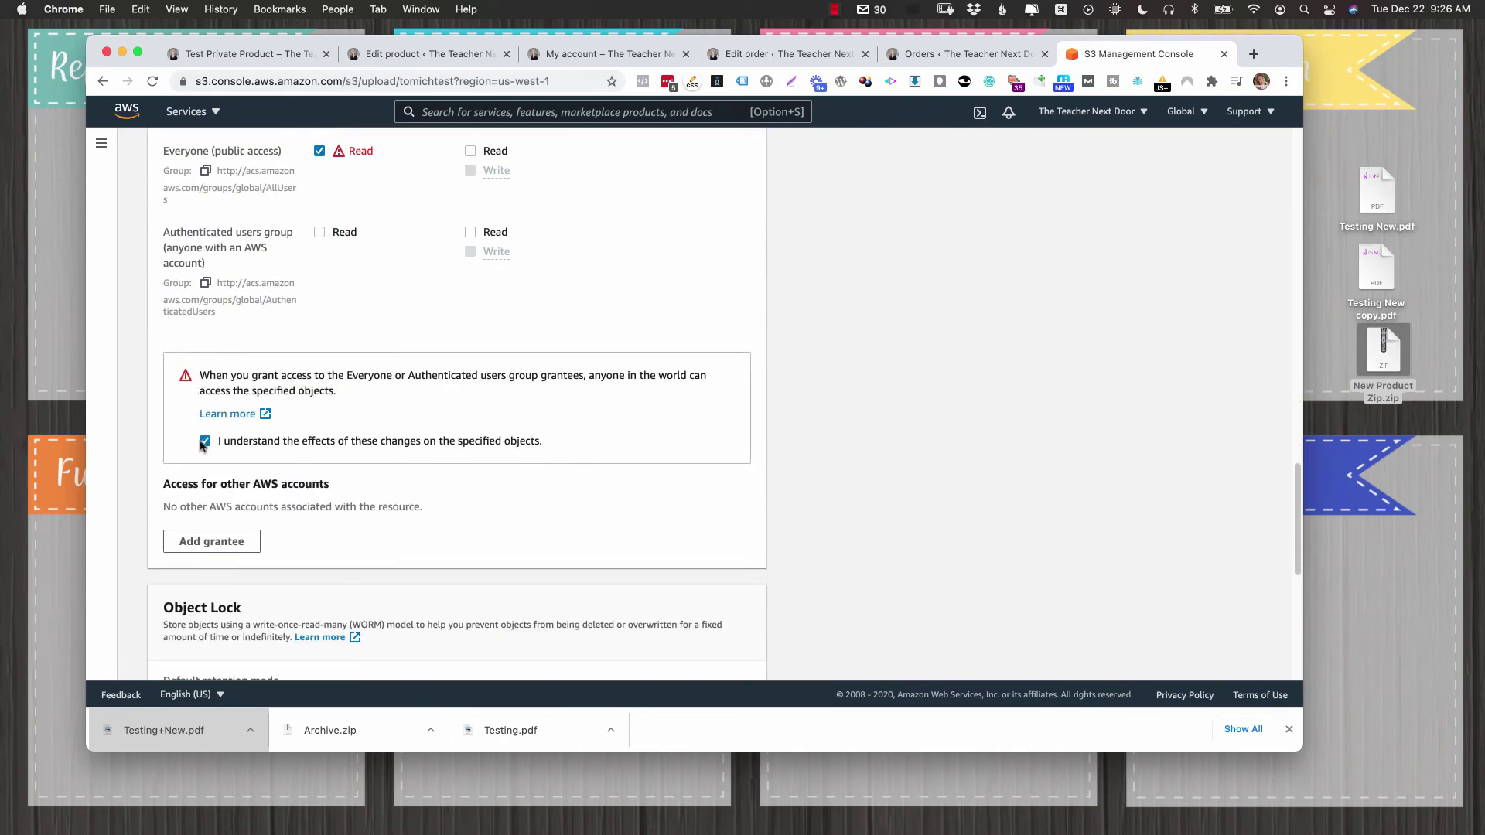
scroll(616, 418, down, 10)
click(749, 658)
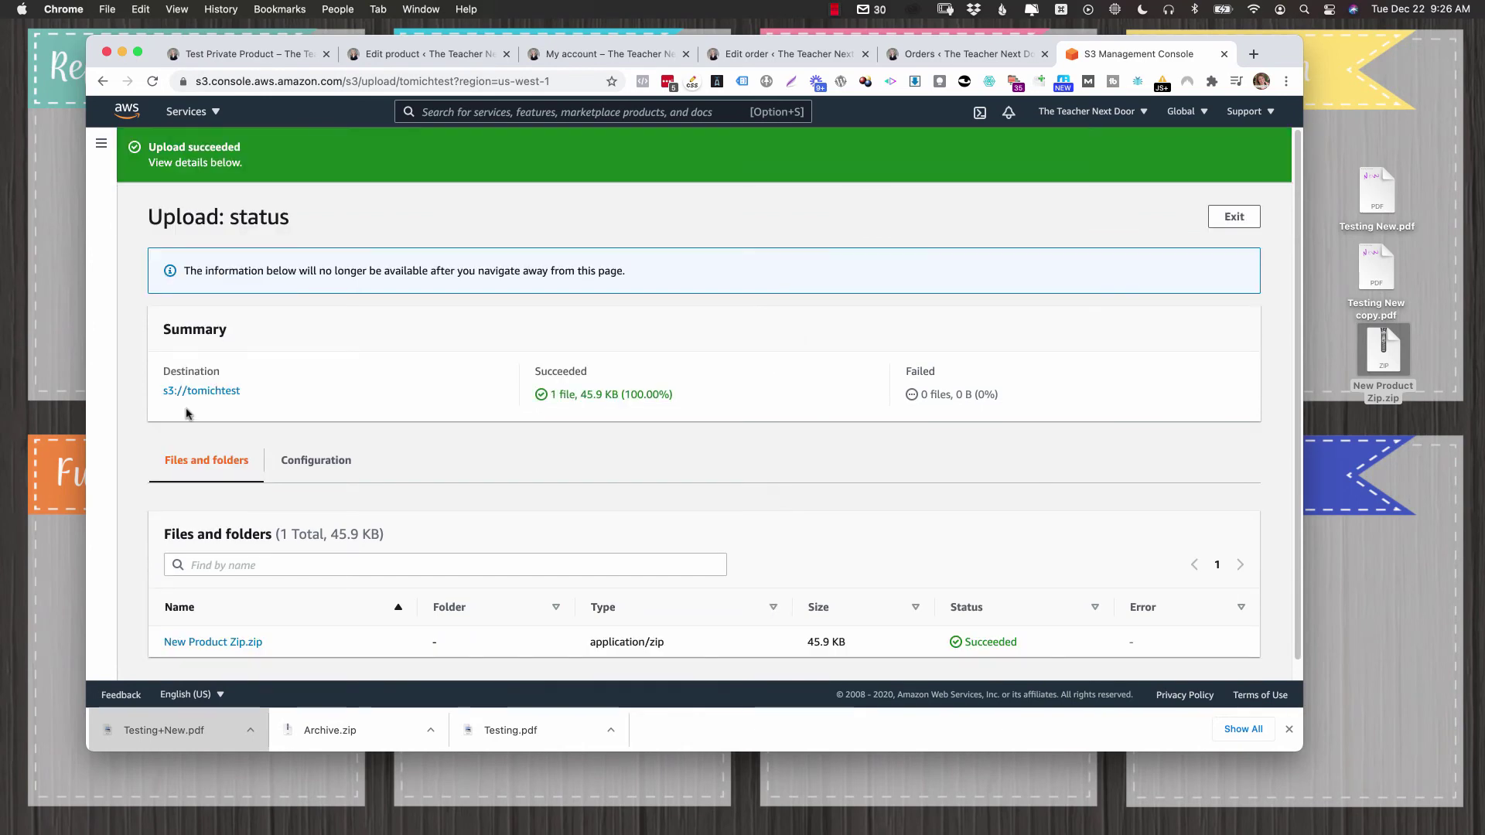
- Paste New Product Zip.zip's object URL into the product's File URL field and update the product
click(202, 393)
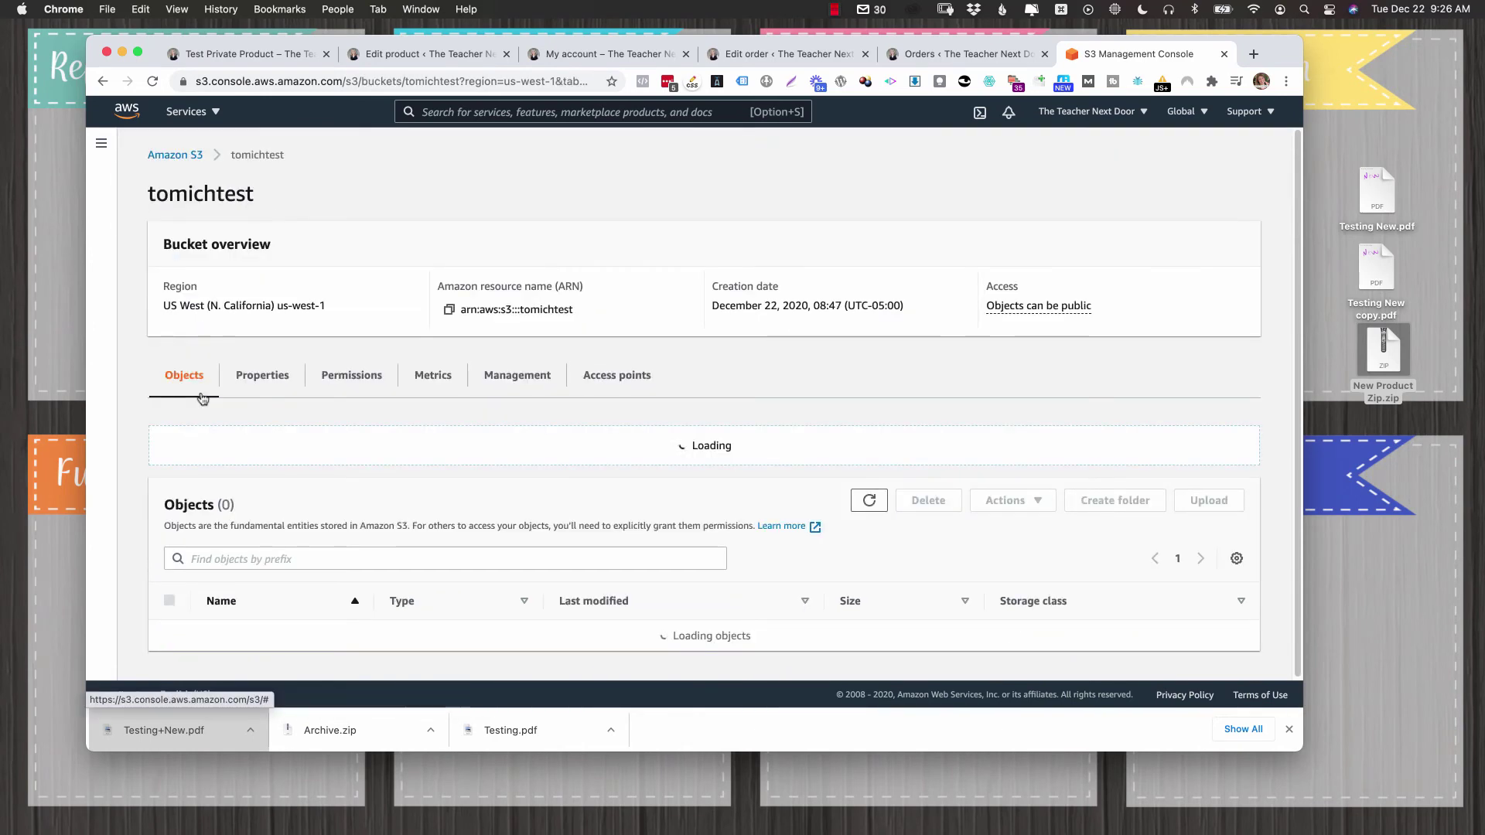
click(301, 543)
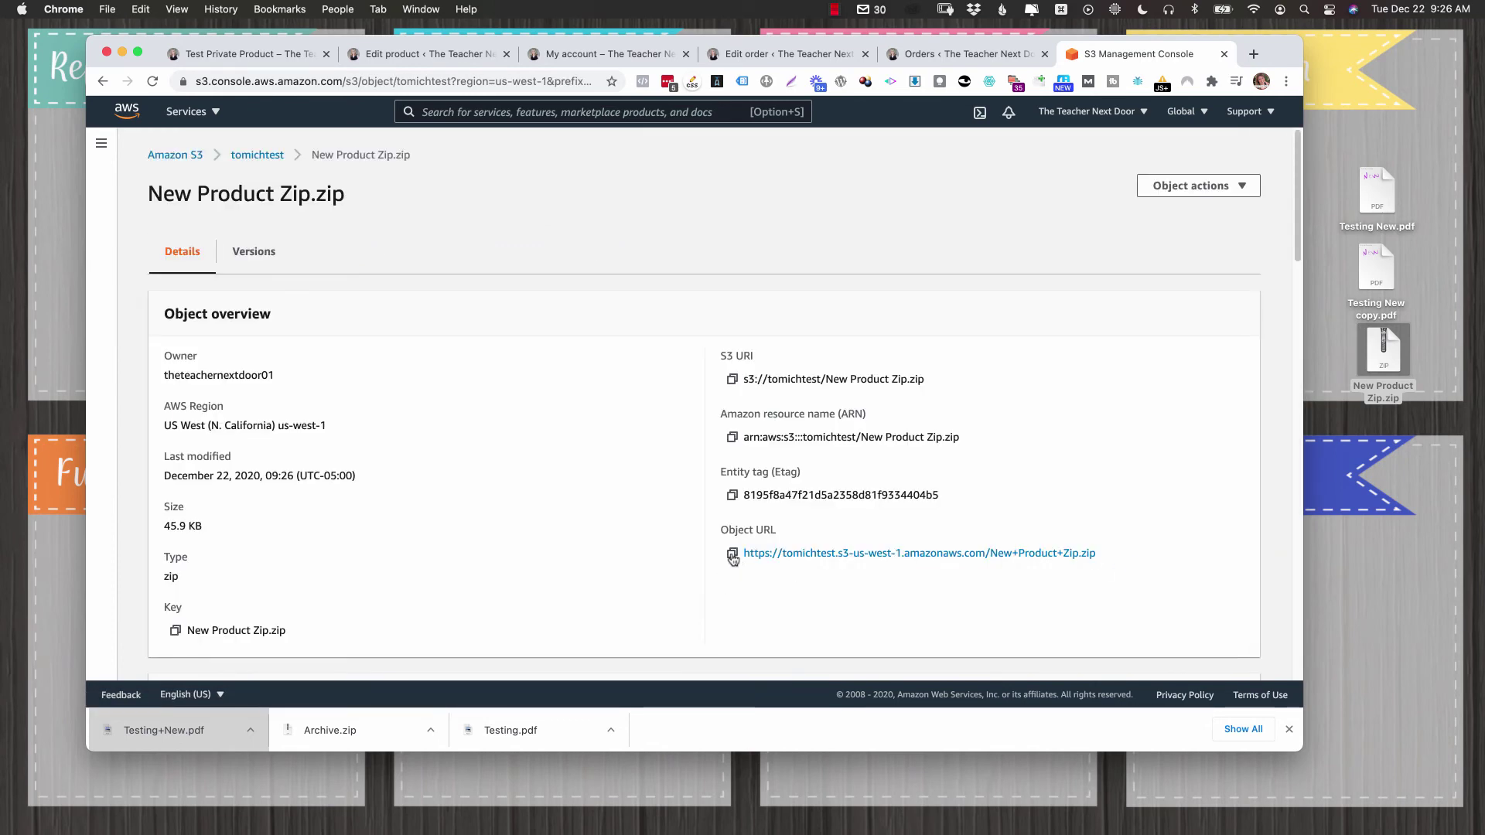
click(732, 553)
click(415, 54)
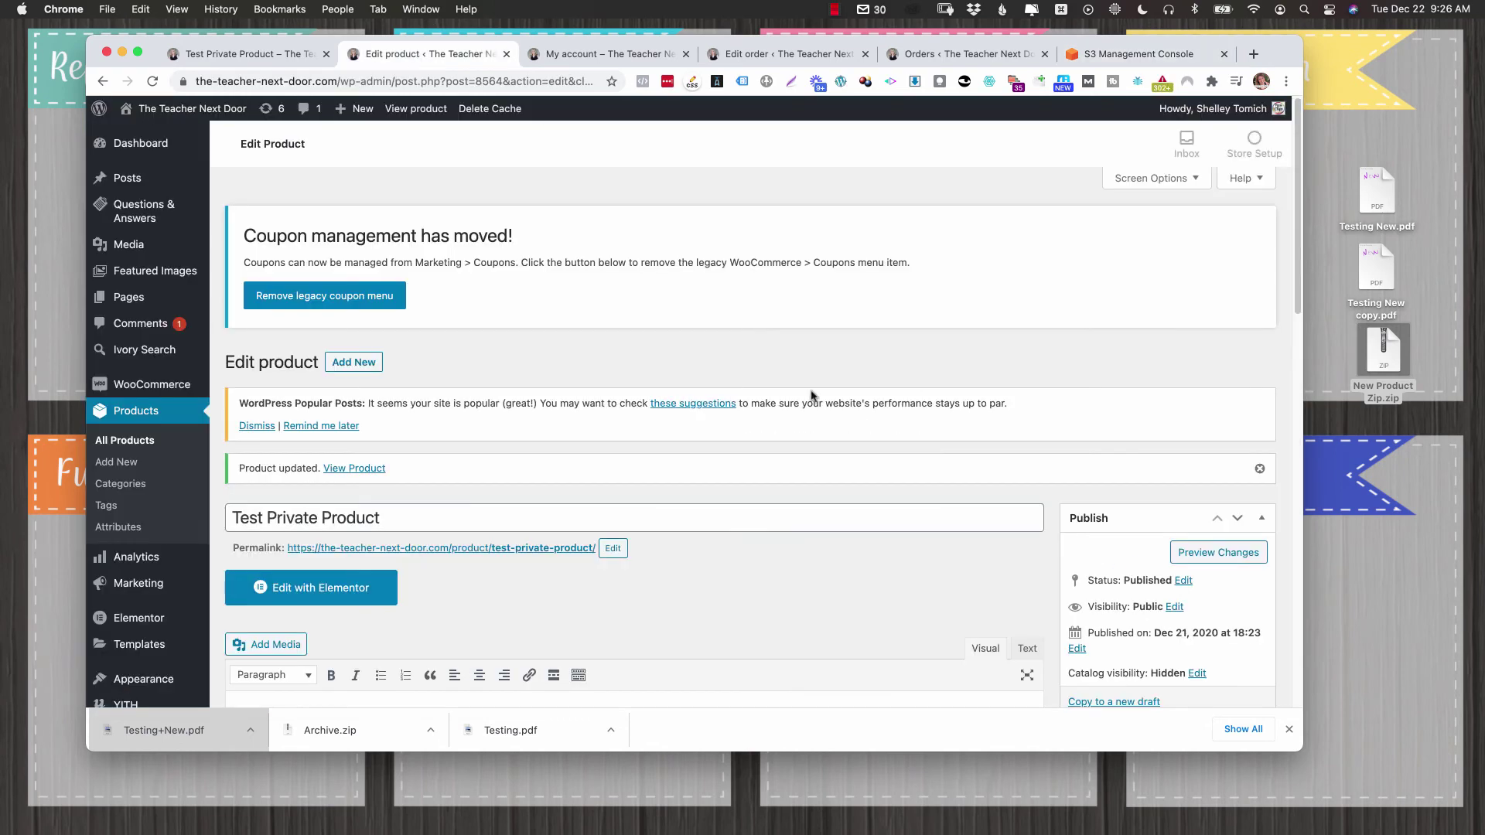
scroll(774, 387, down, 10)
click(811, 410)
key(ctrl+a)
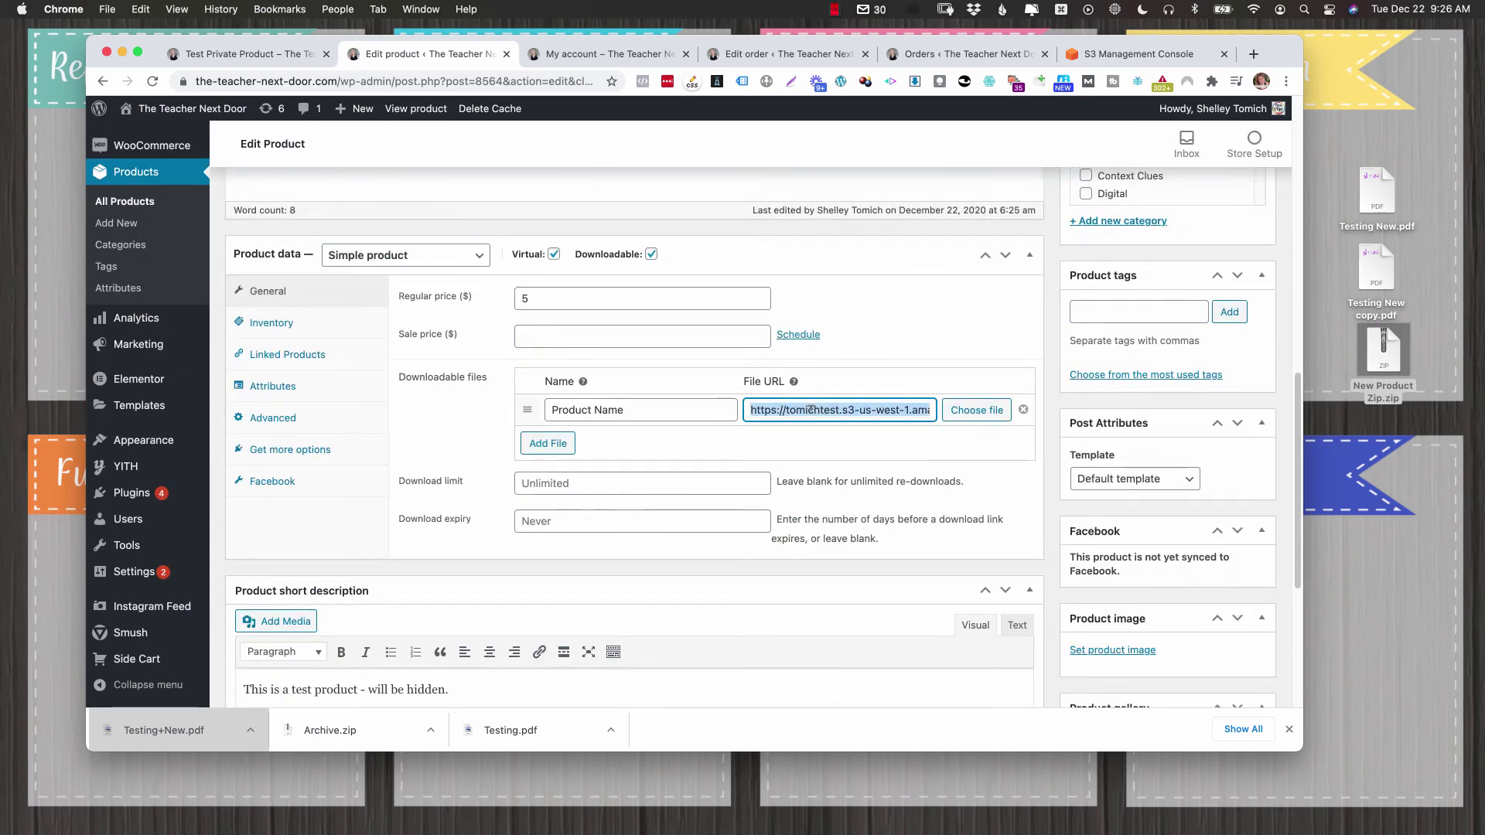
key(ctrl+v)
scroll(1006, 371, up, 5)
click(1253, 349)
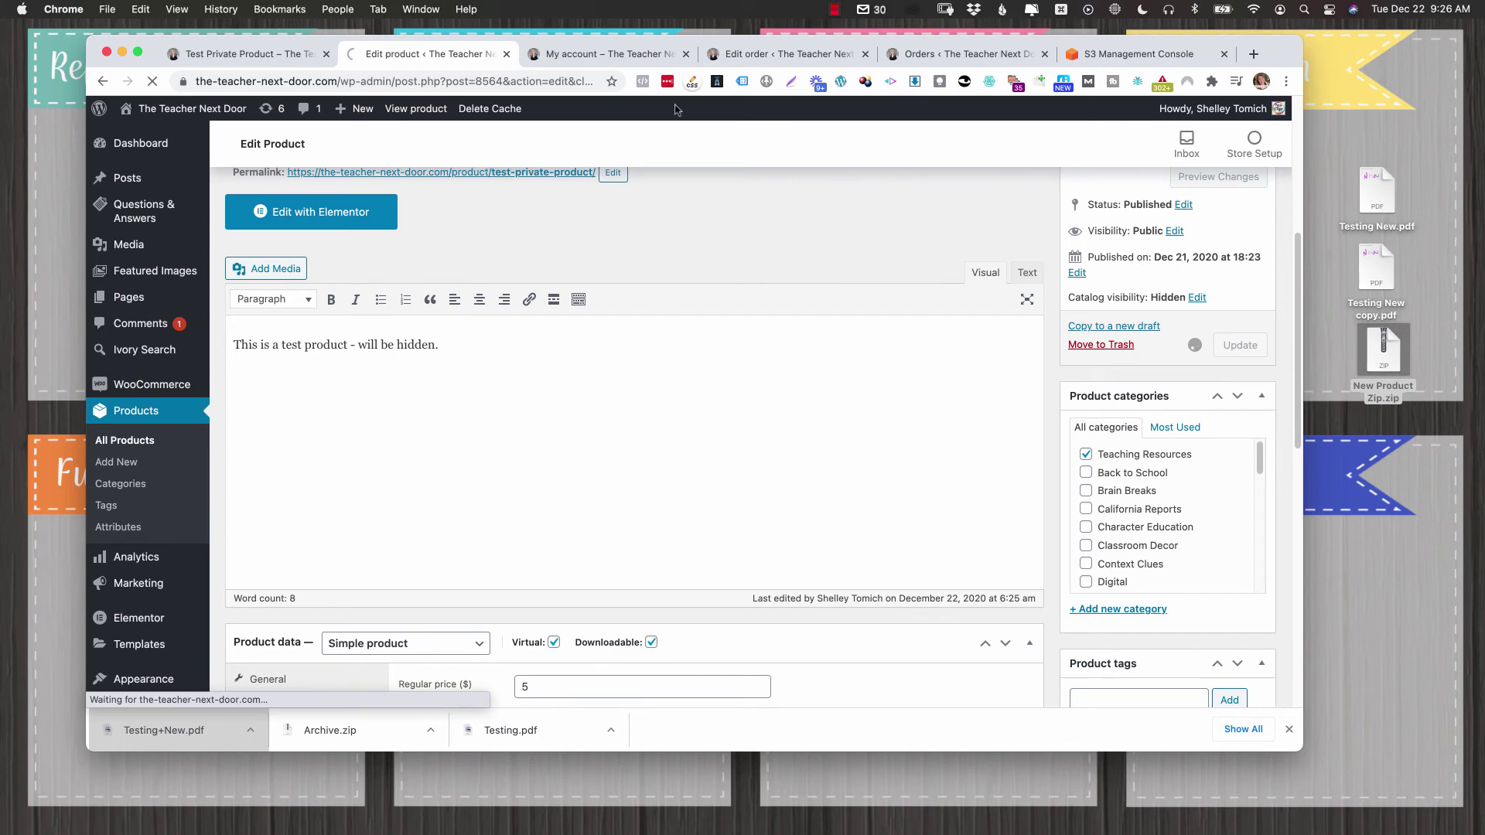
scroll(596, 509, down, 7)
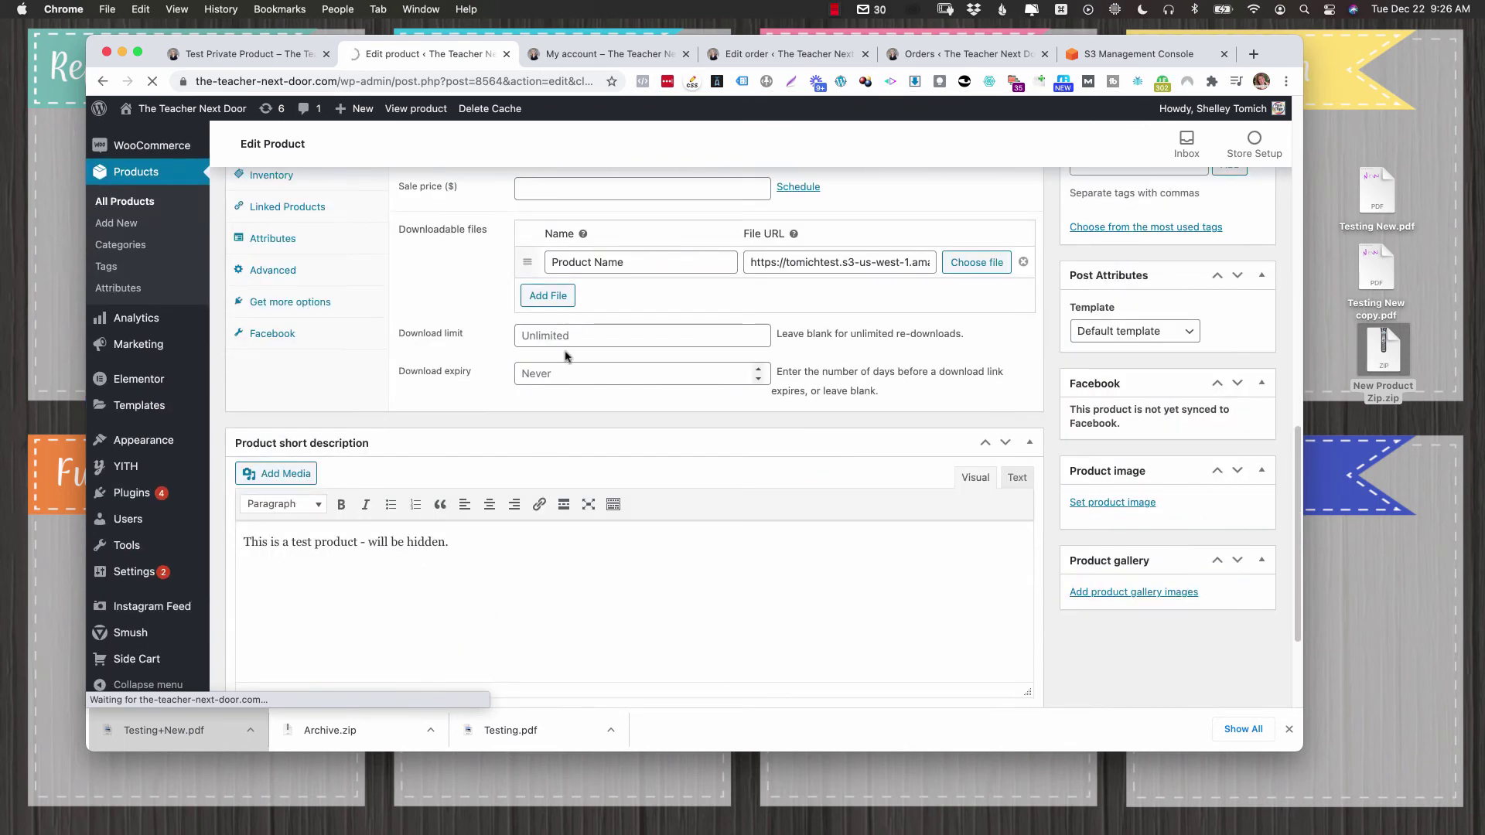
- Reload My Account Downloads and download Product Name, now delivering New+Product+Zip.zip
click(590, 55)
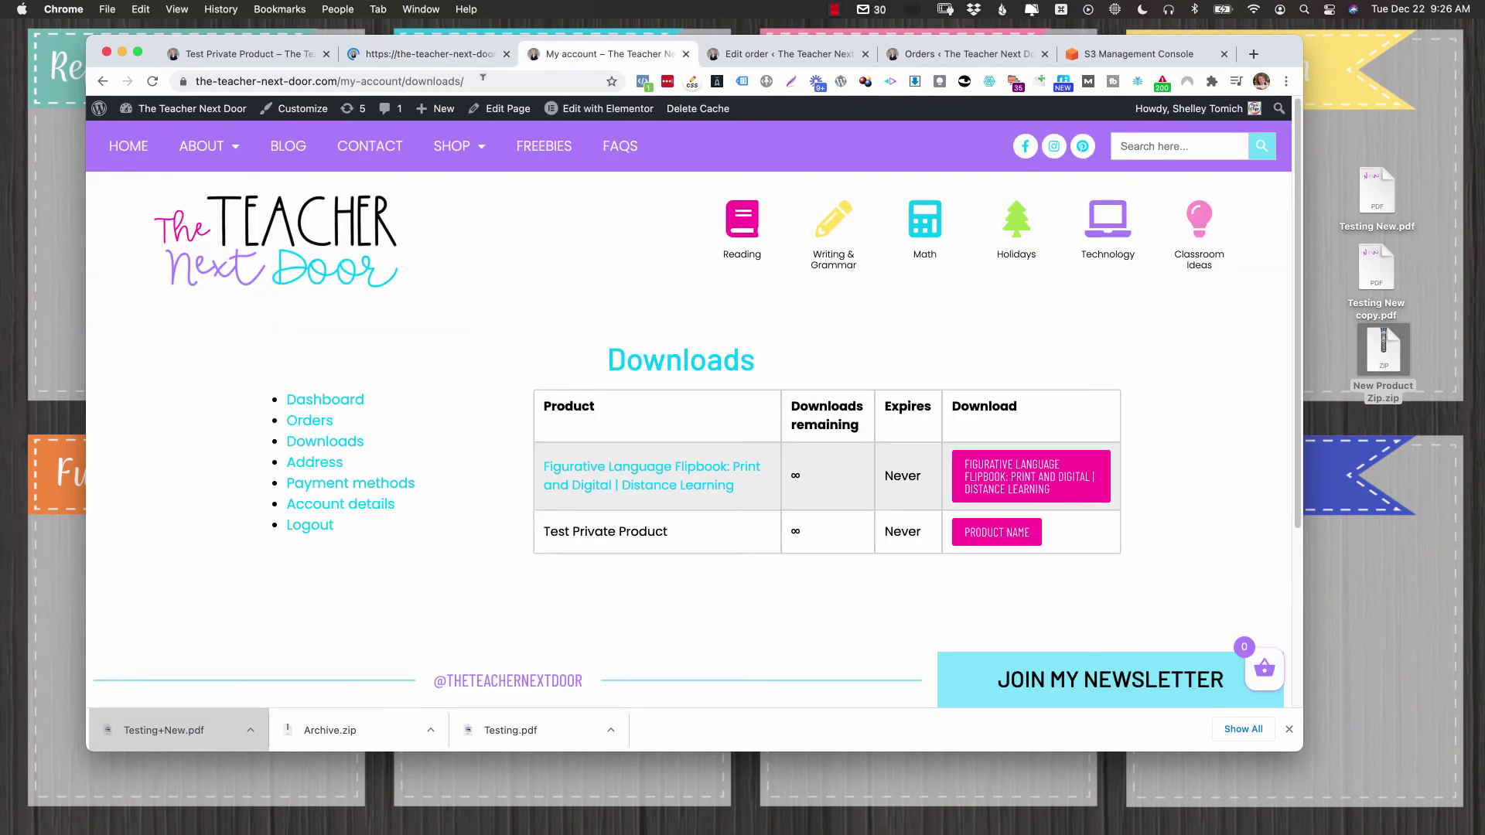
key(super+r)
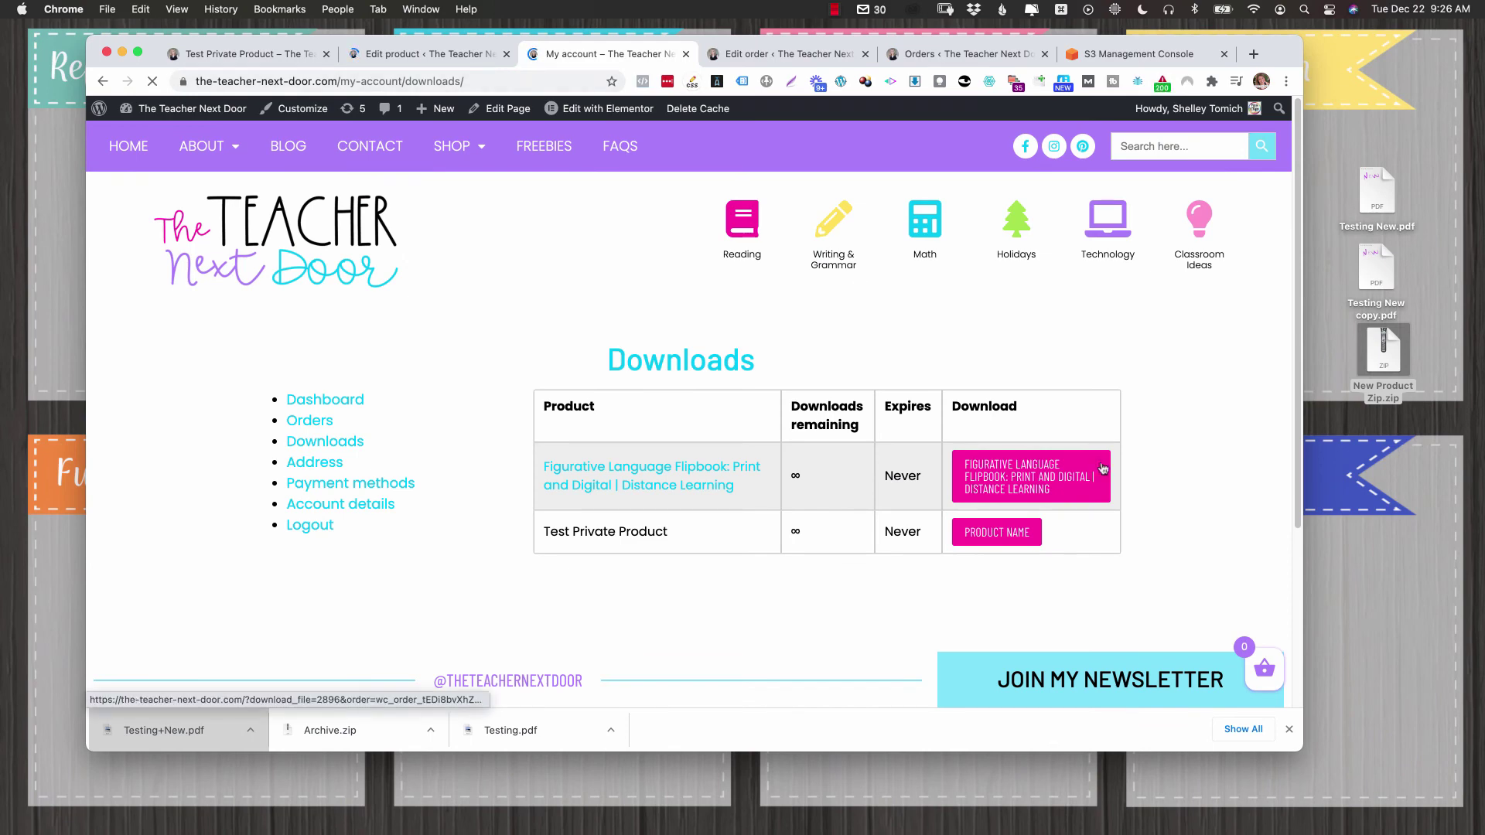
click(1000, 534)
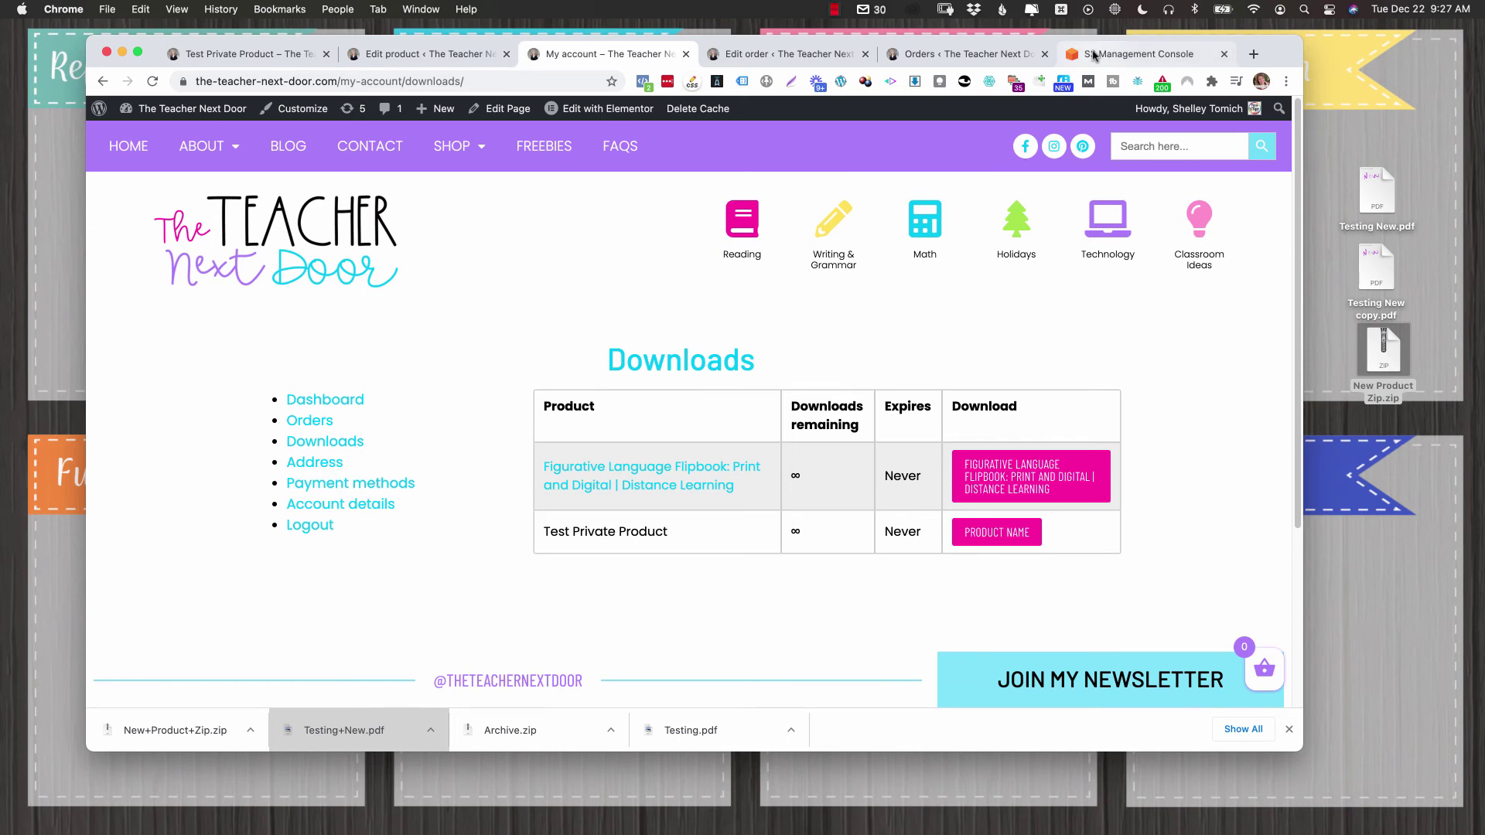
- In the tomichtest bucket, select Testing Folder/, Testing.pdf and Archive.zip
click(1093, 54)
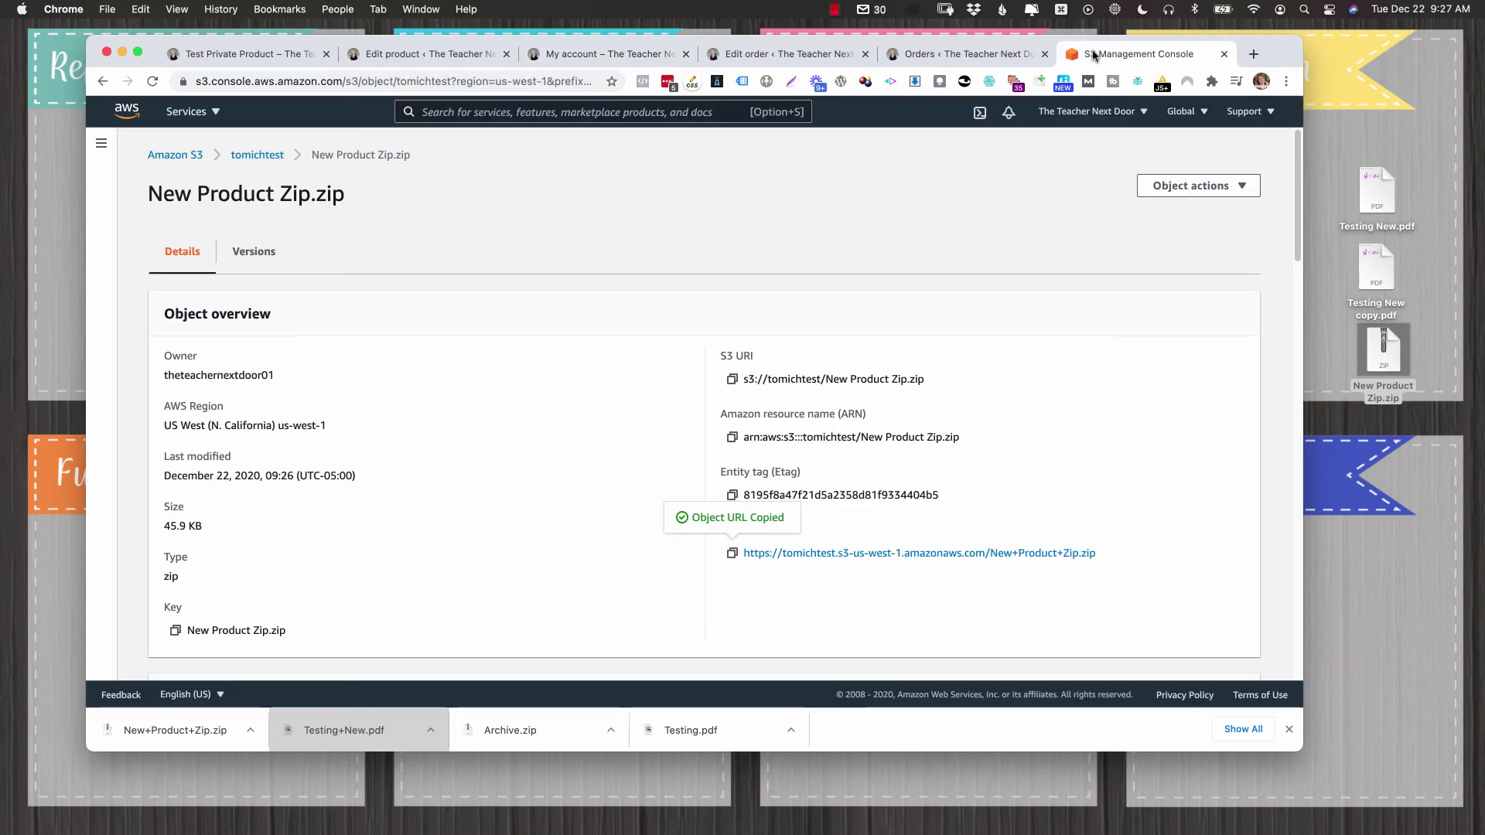
click(261, 157)
scroll(551, 370, down, 3)
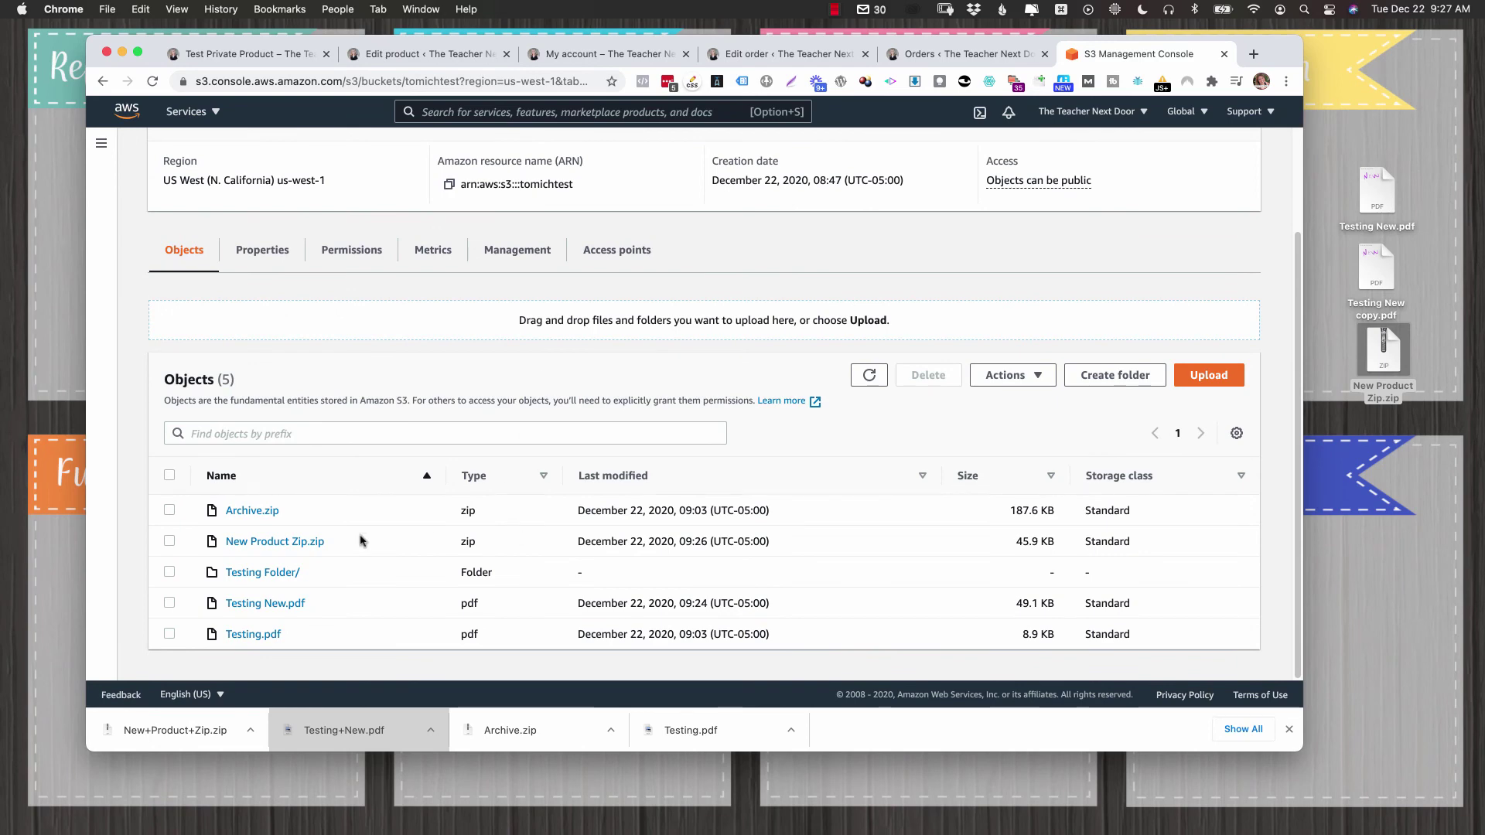
click(170, 571)
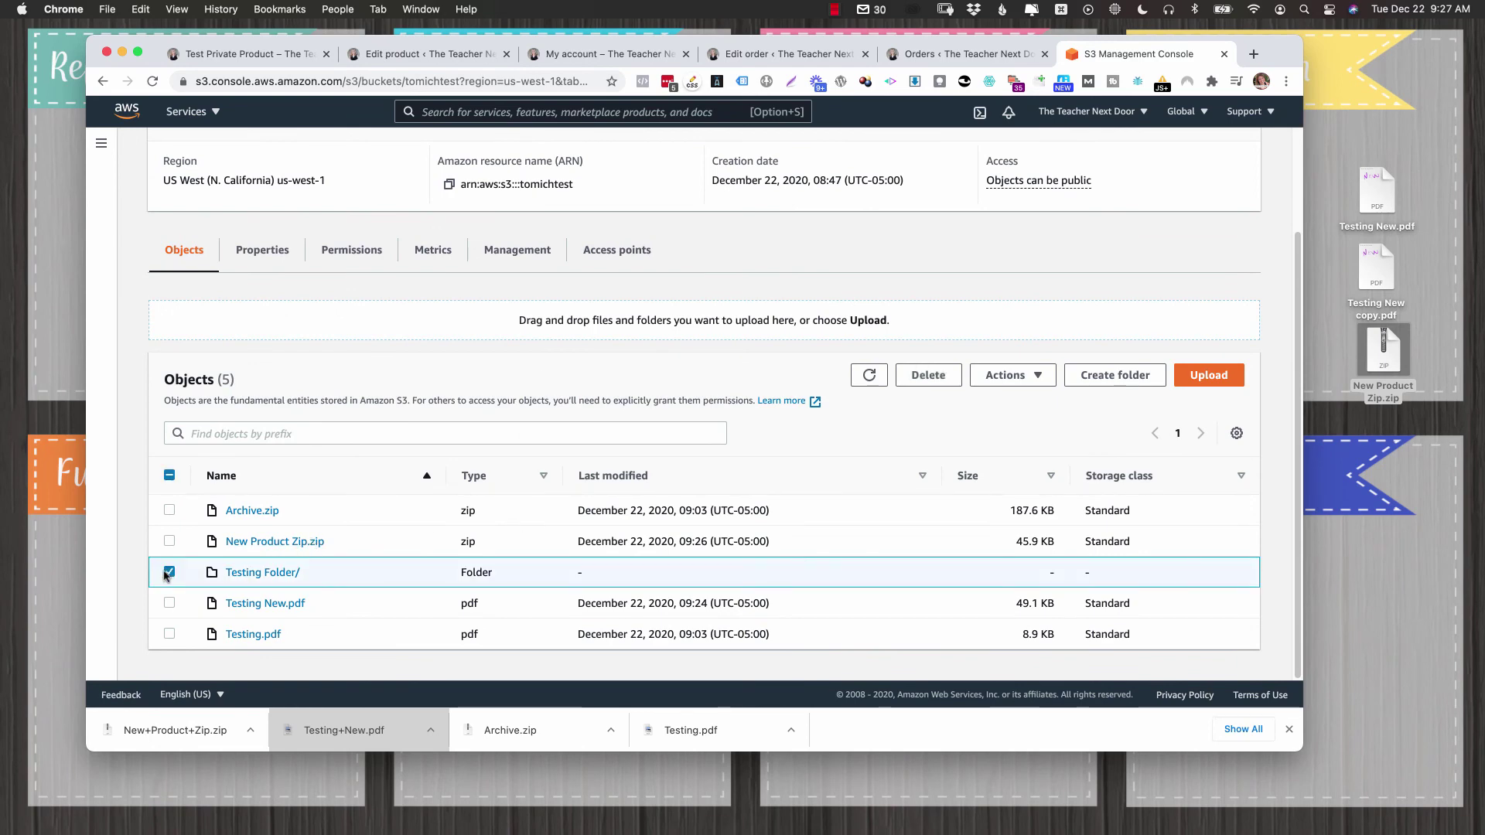
click(169, 634)
click(169, 511)
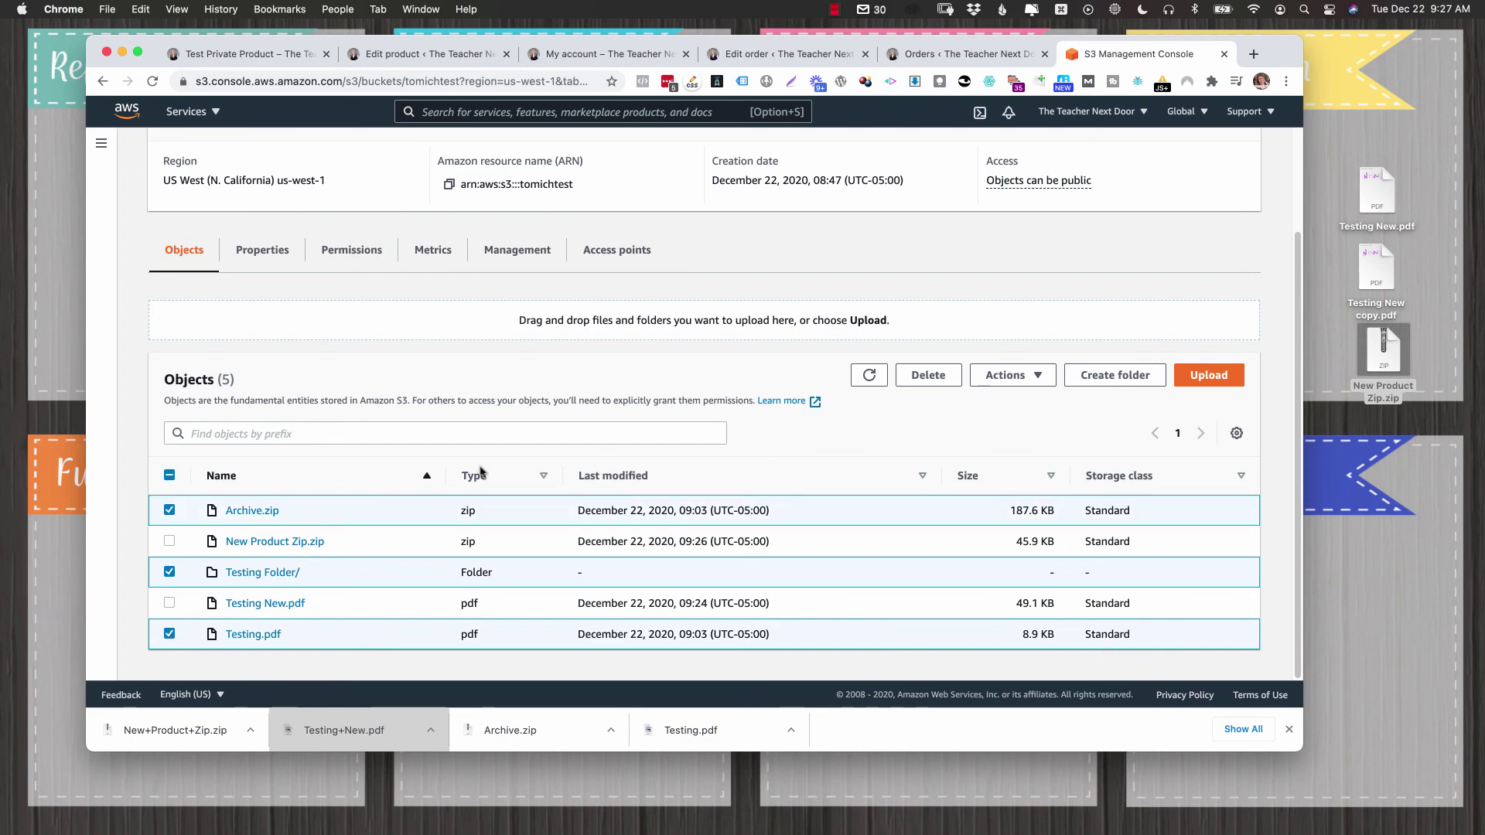
- Delete the three selected objects, confirming with 'permanently delete'
click(928, 376)
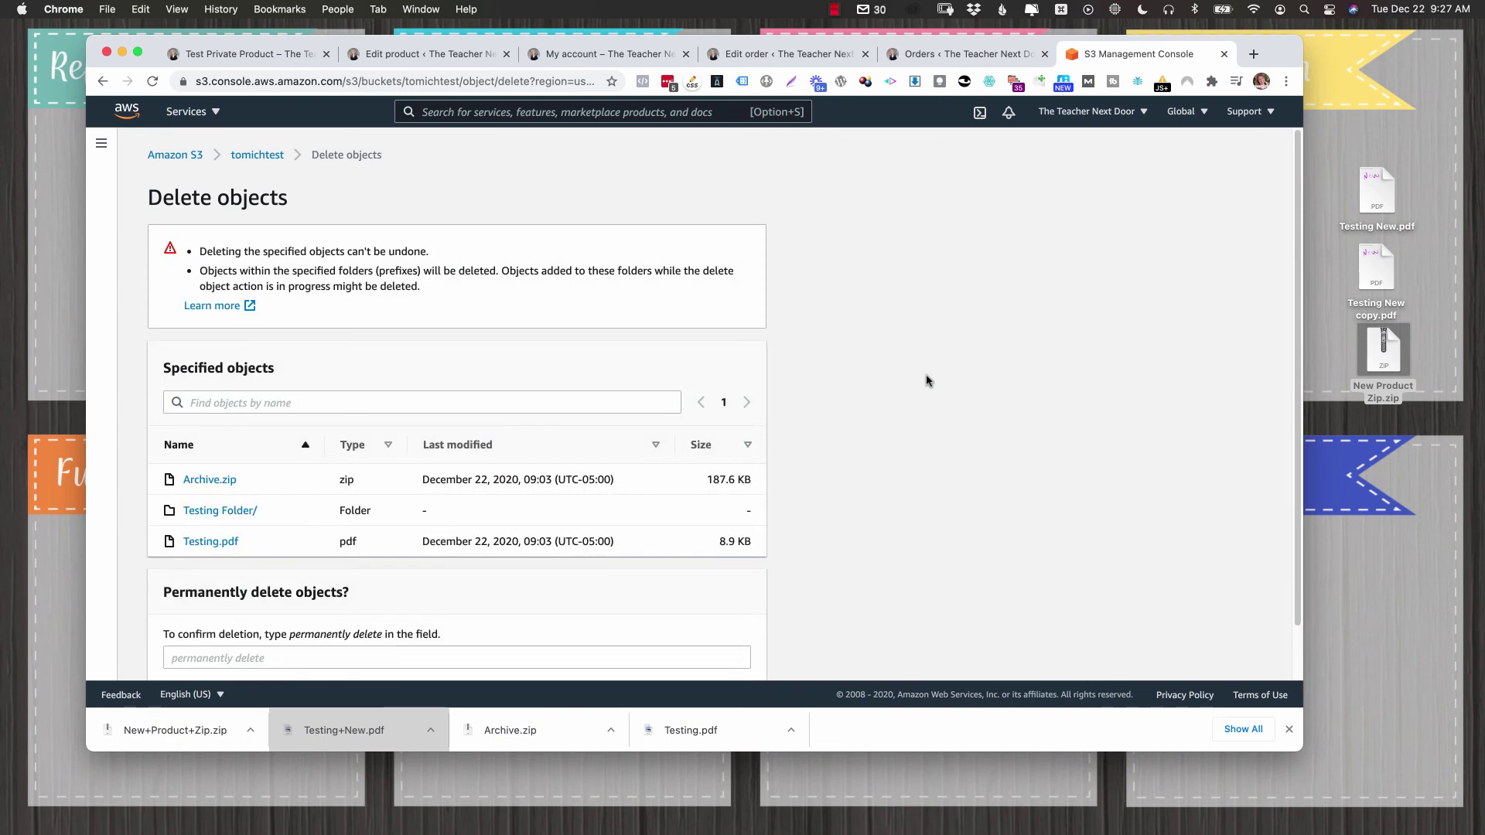
scroll(369, 207, down, 2)
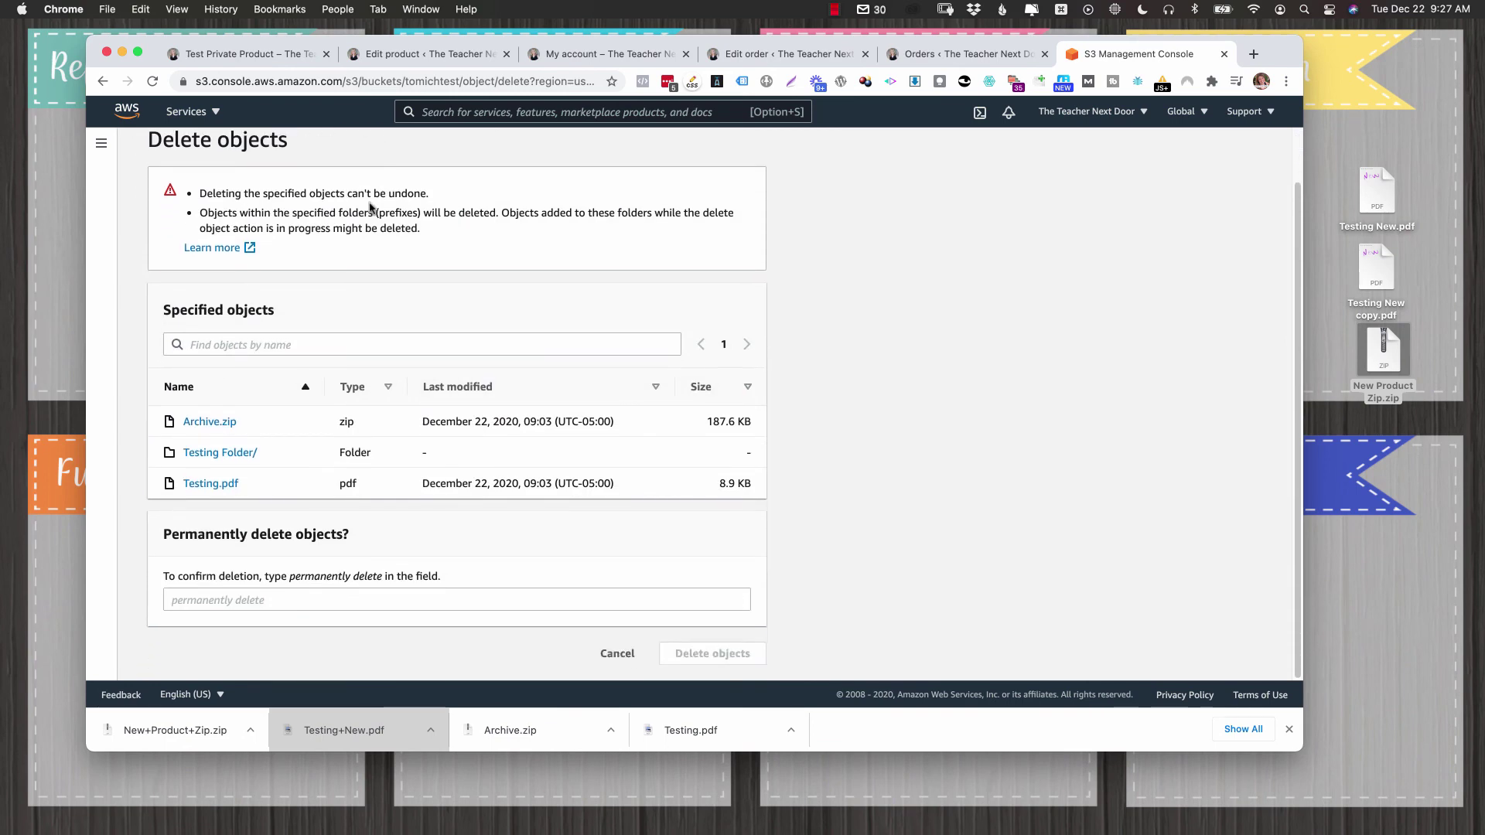
click(257, 592)
text(permanent)
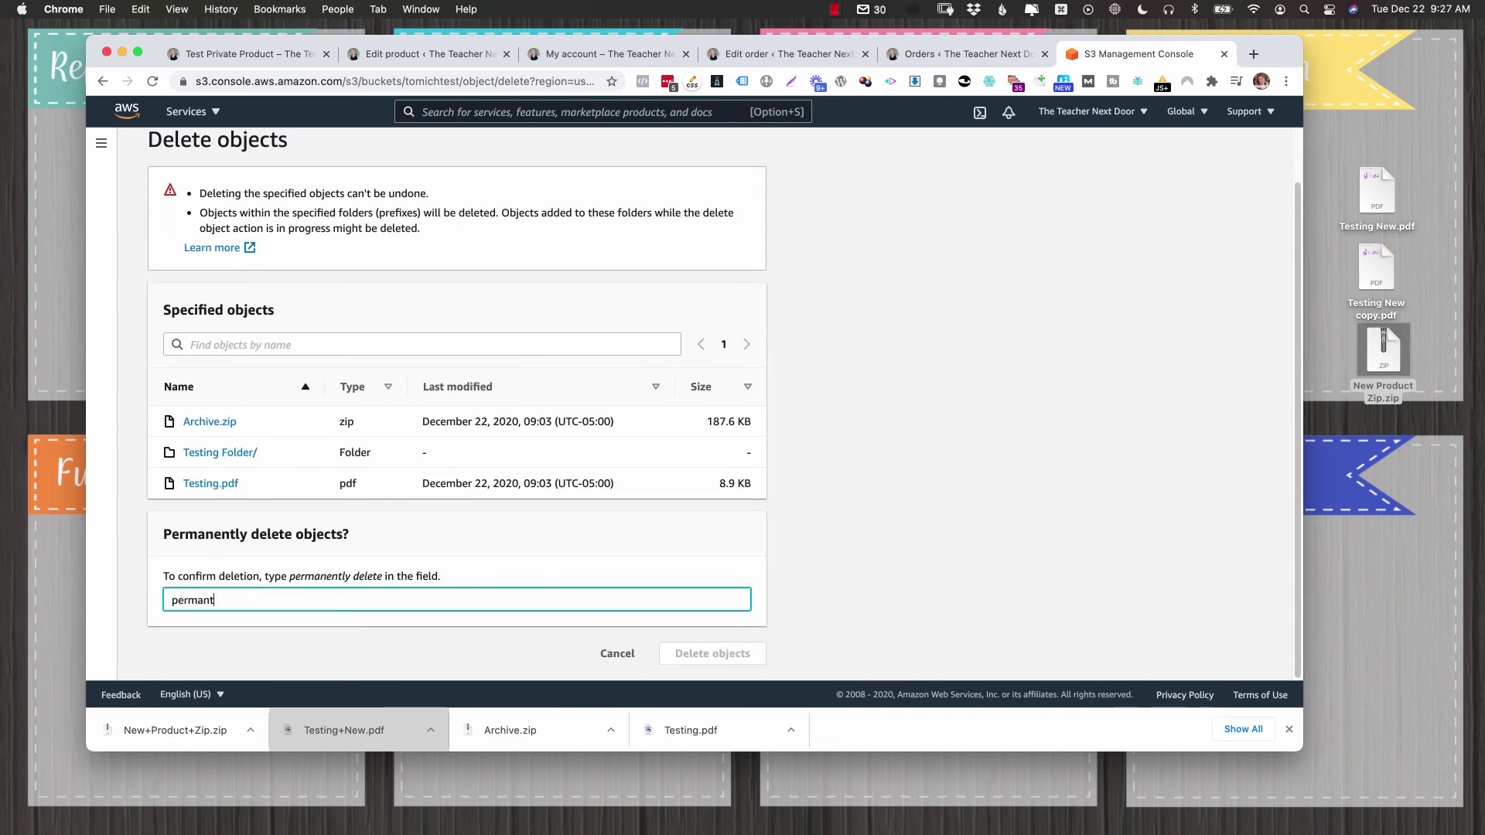
key(BackSpace)
text(ently delete)
click(723, 652)
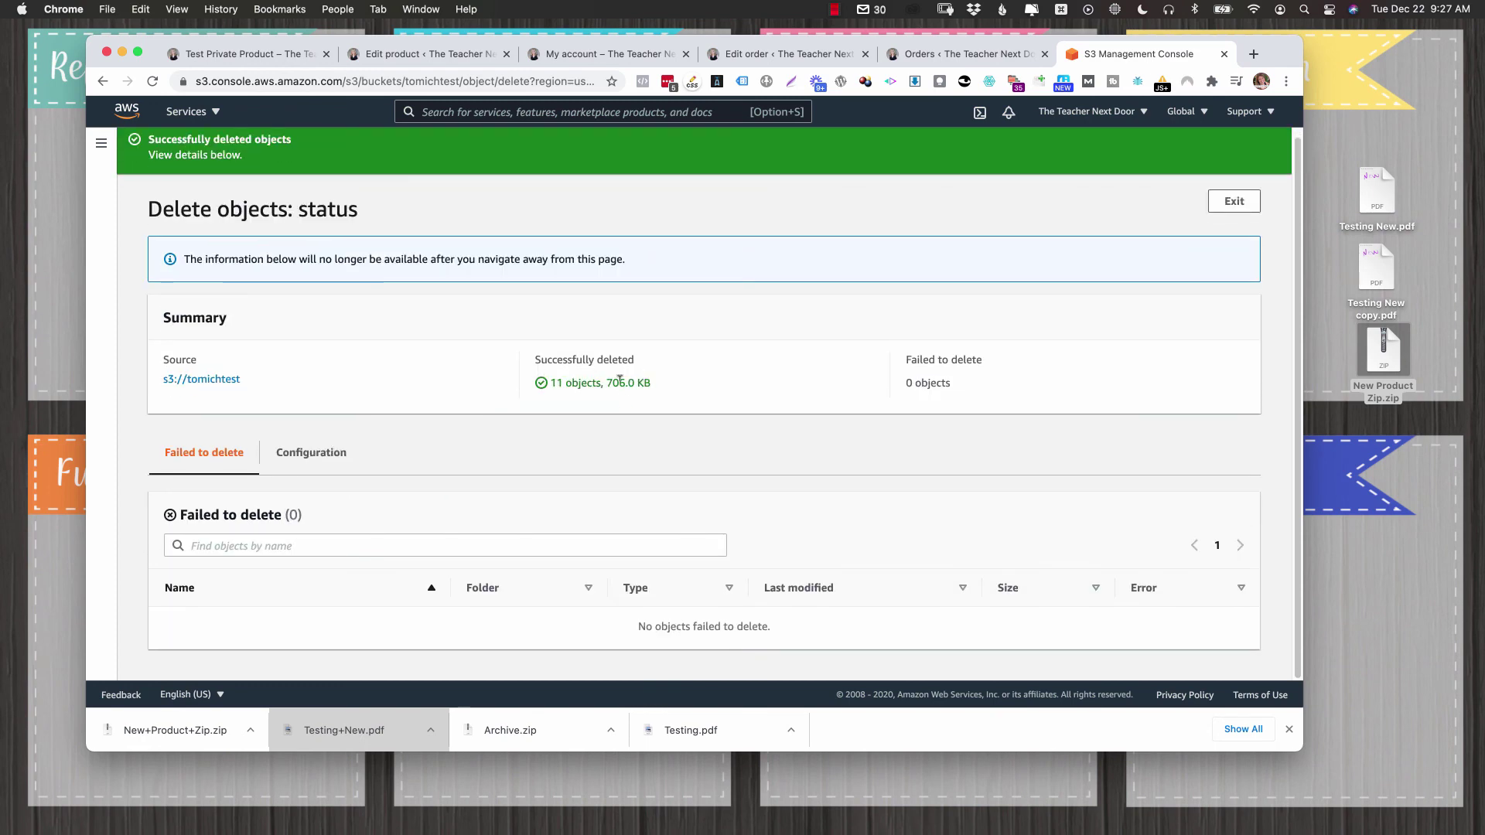
- Go back to the tomichtest object list, now showing only New Product Zip.zip and Testing New.pdf
click(217, 389)
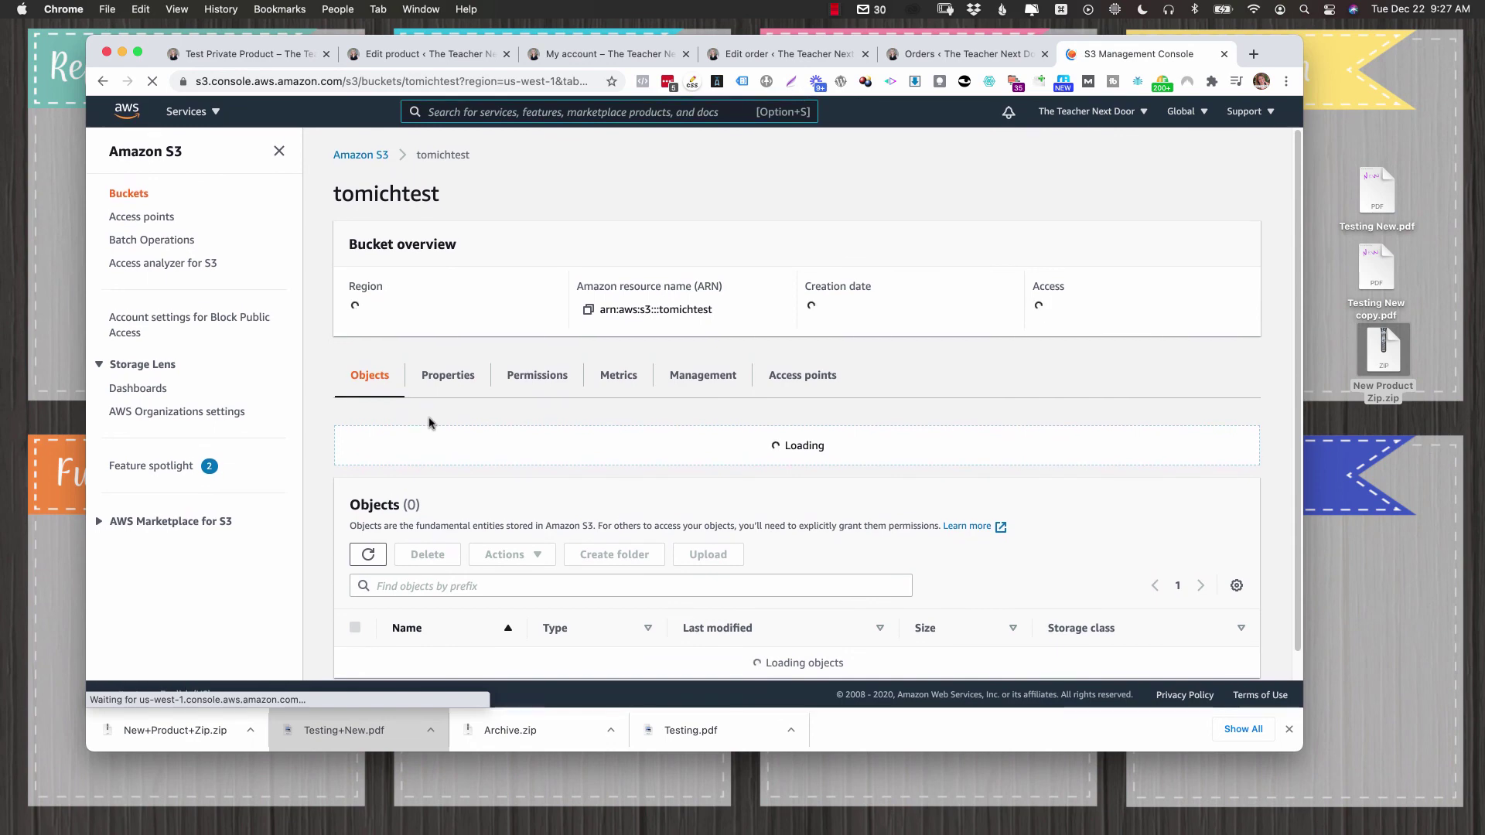
scroll(449, 424, down, 2)
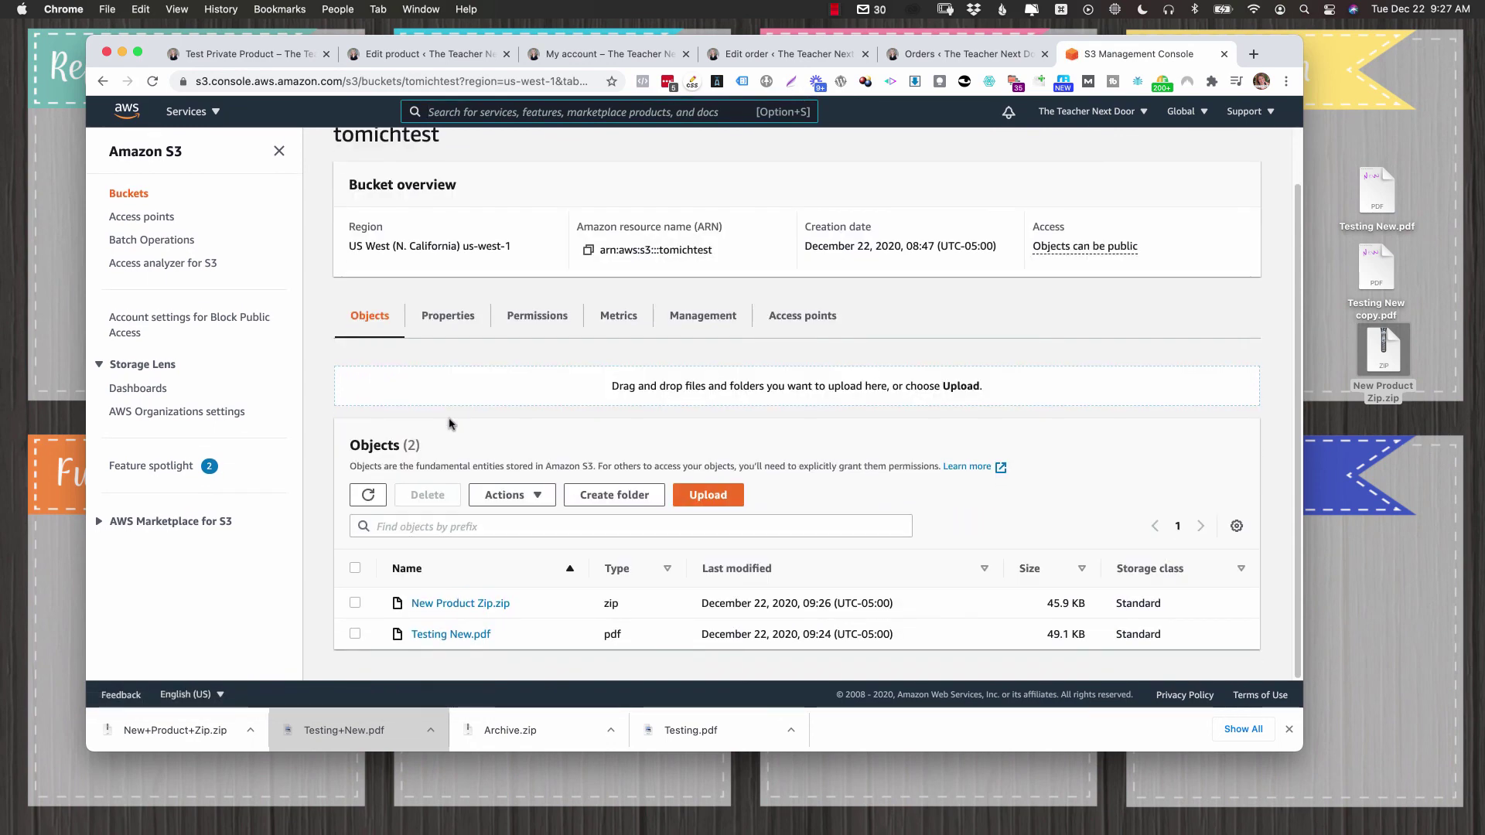